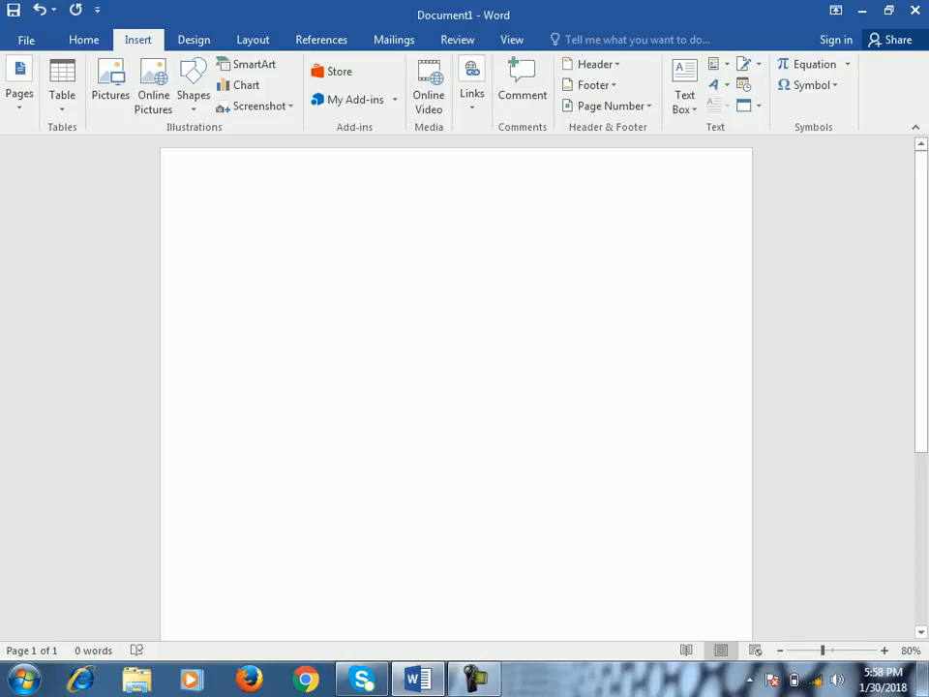
{"action": "left_click", "coordinate": [473, 88]}
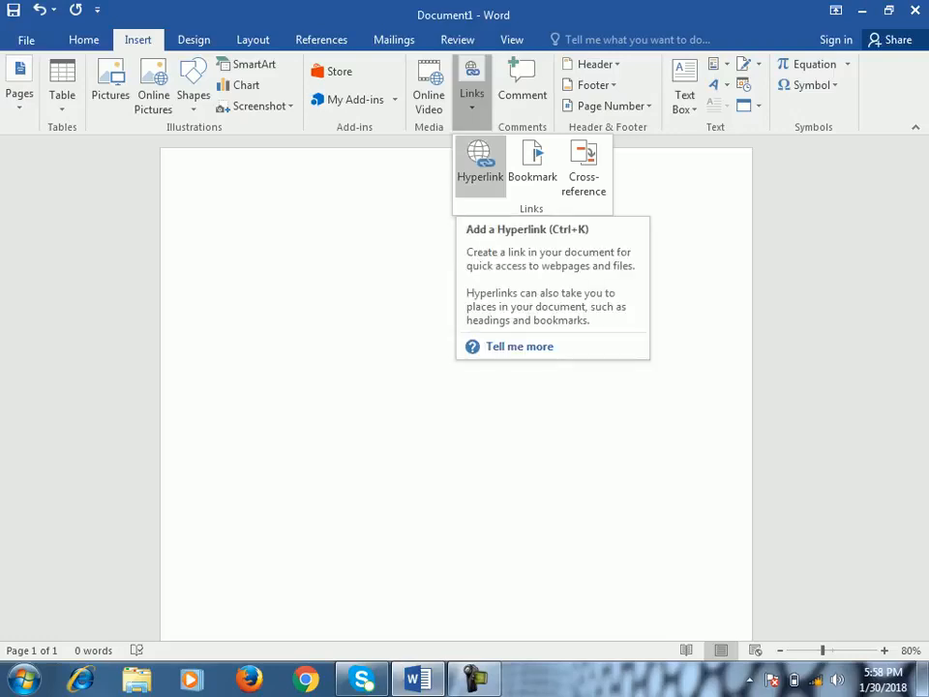
{"action": "left_click", "coordinate": [391, 290]}
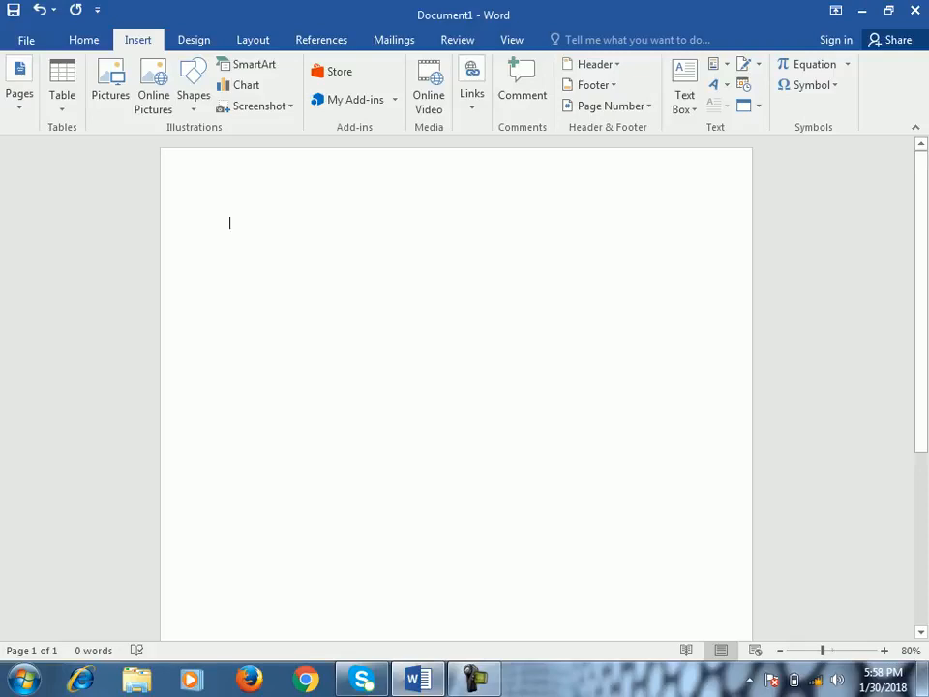
- Below two blank lines, enter two sample first names on separate lines with an empty line between them
{"action": "key", "text": "Return"}
{"action": "key", "text": "Return"}
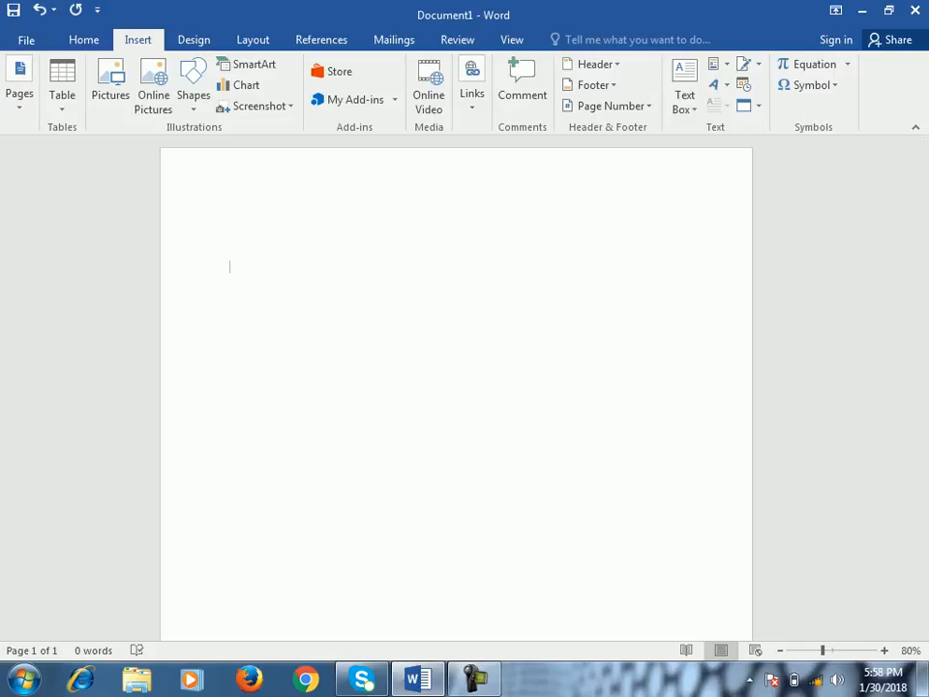
{"action": "type", "text": "Ali"}
{"action": "key", "text": "Return"}
{"action": "key", "text": "Return"}
{"action": "type", "text": "Ahmad"}
{"action": "key", "text": "Return"}
- Start inserting a hyperlink to an existing file on the second name
{"action": "left_click_drag", "start_coordinate": [262, 313], "coordinate": [229, 313]}
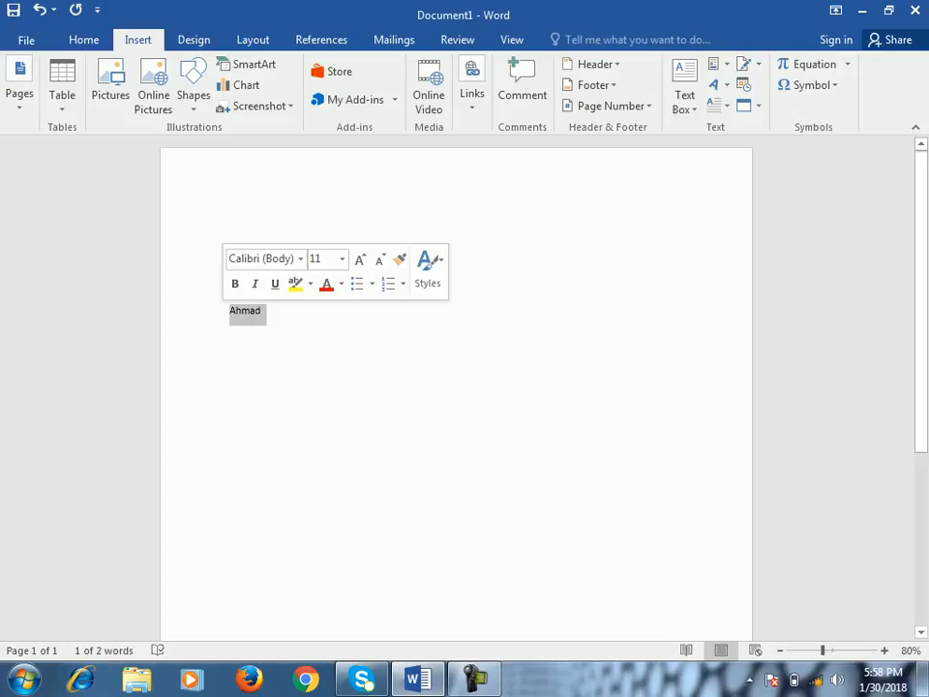
{"action": "left_click", "coordinate": [472, 93]}
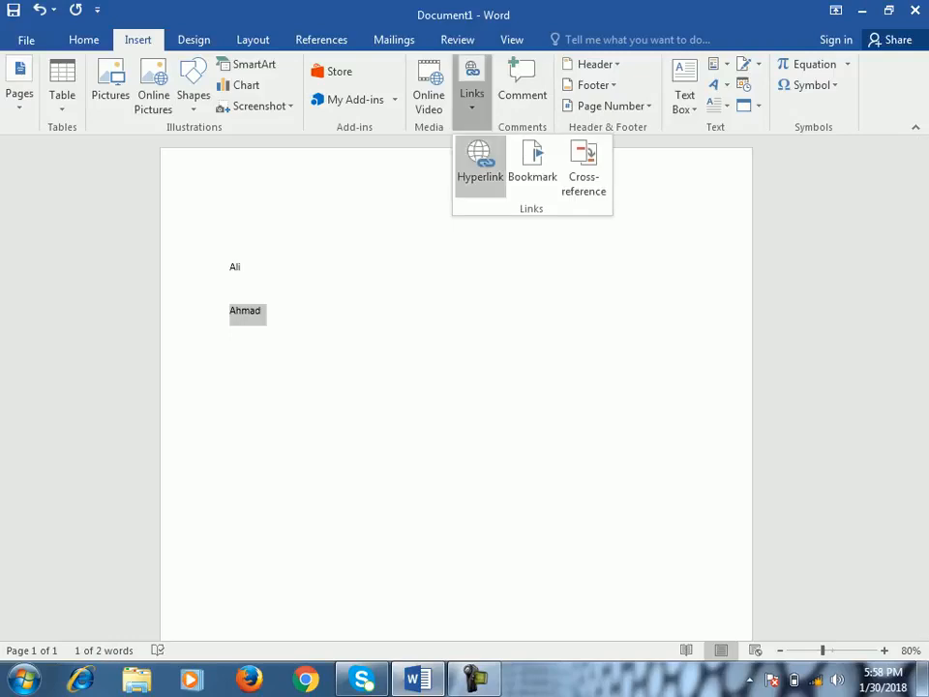
{"action": "left_click", "coordinate": [480, 160]}
{"action": "left_click_drag", "start_coordinate": [503, 193], "coordinate": [492, 141]}
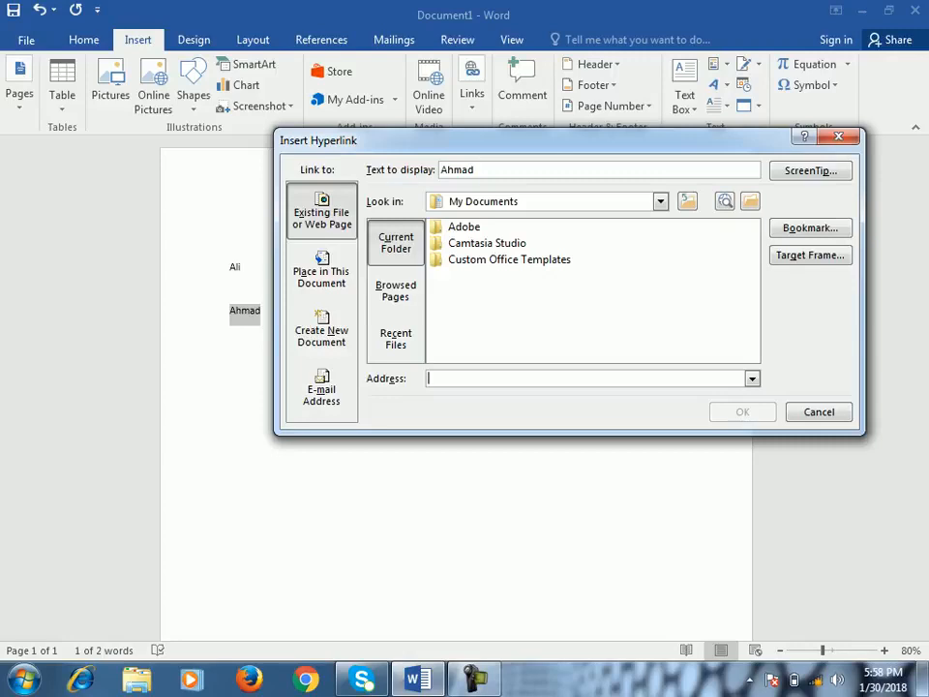
- Browse Local Disk (E:) through Practice Files and Adobe Premiere Pro CC to the Learning Adobe Premiere Pro CC - Working Files folder
{"action": "left_click", "coordinate": [660, 201]}
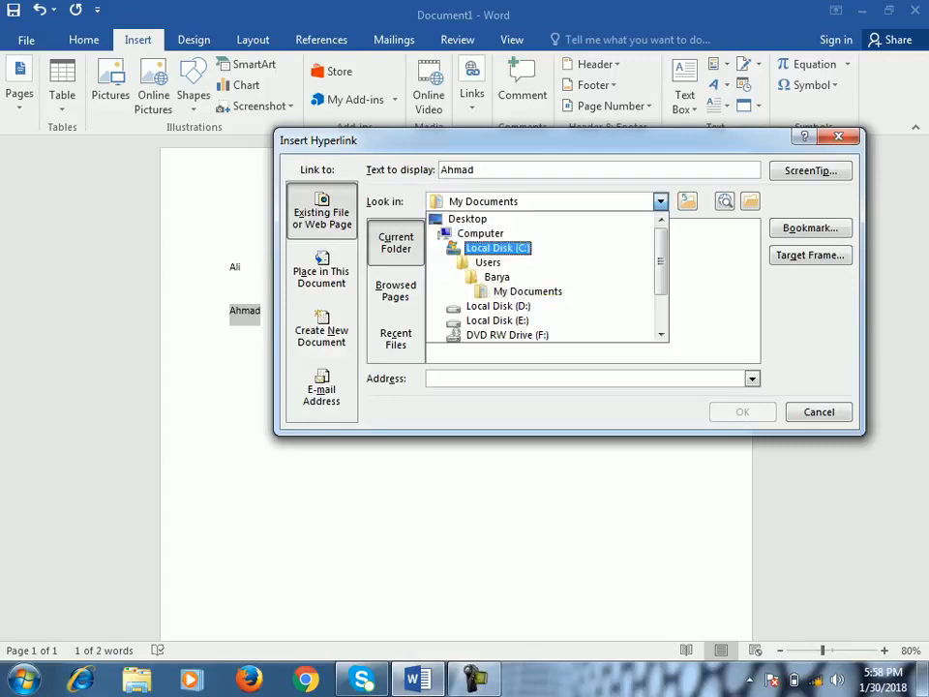
{"action": "left_click", "coordinate": [497, 320]}
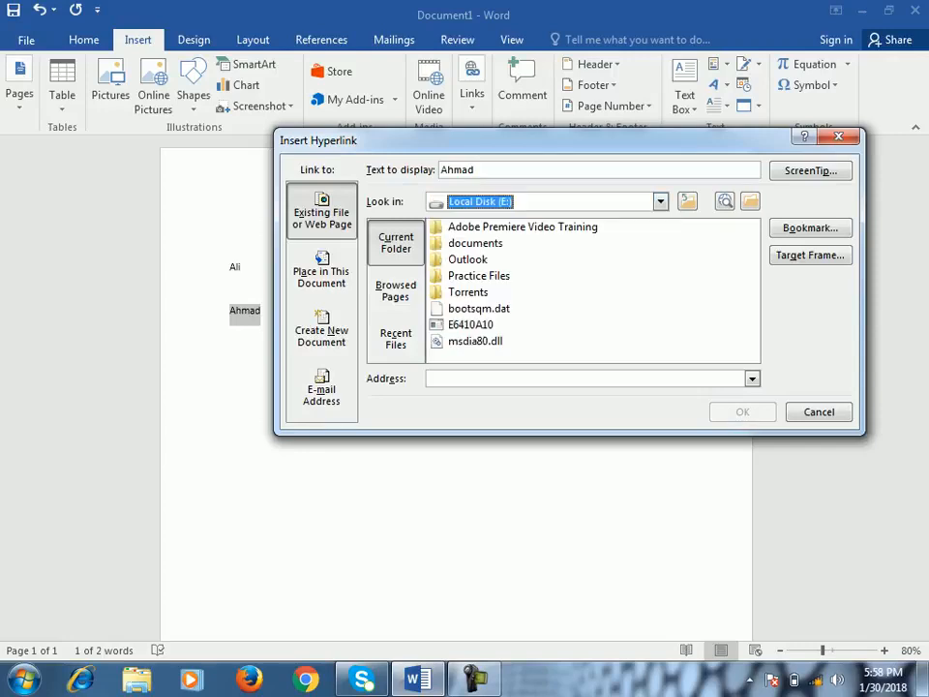
{"action": "double_click", "coordinate": [479, 275]}
{"action": "double_click", "coordinate": [503, 227]}
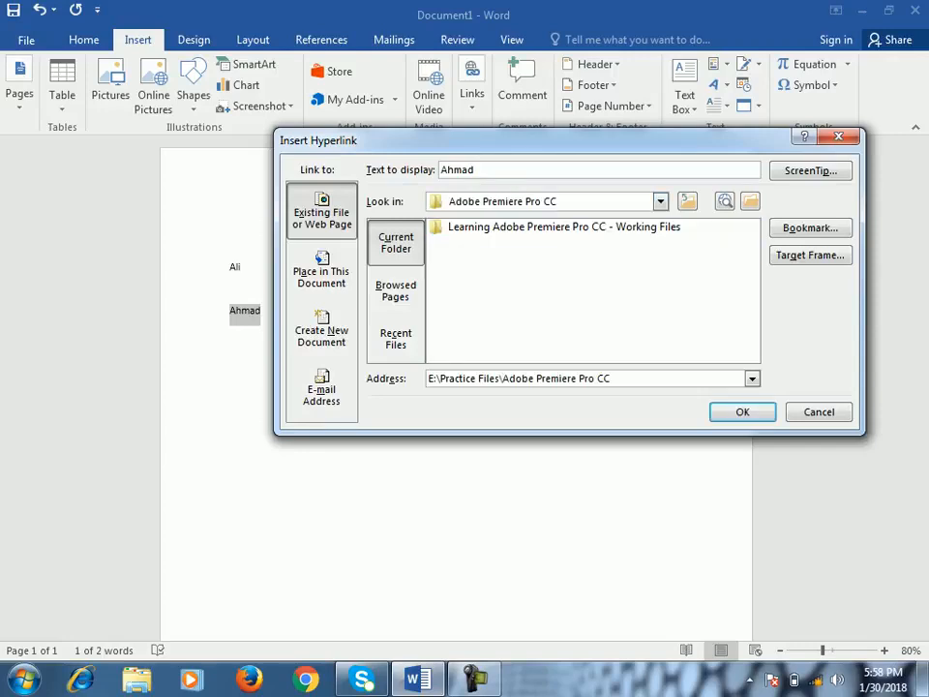
{"action": "double_click", "coordinate": [513, 226]}
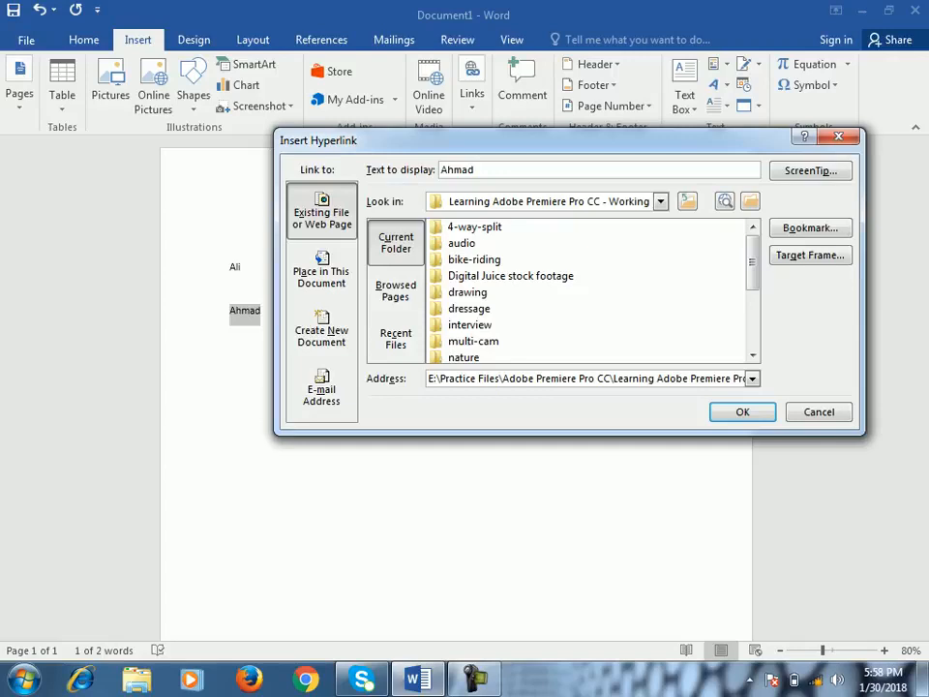
{"action": "scroll", "coordinate": [565, 269], "scroll_direction": "down", "scroll_amount": 3}
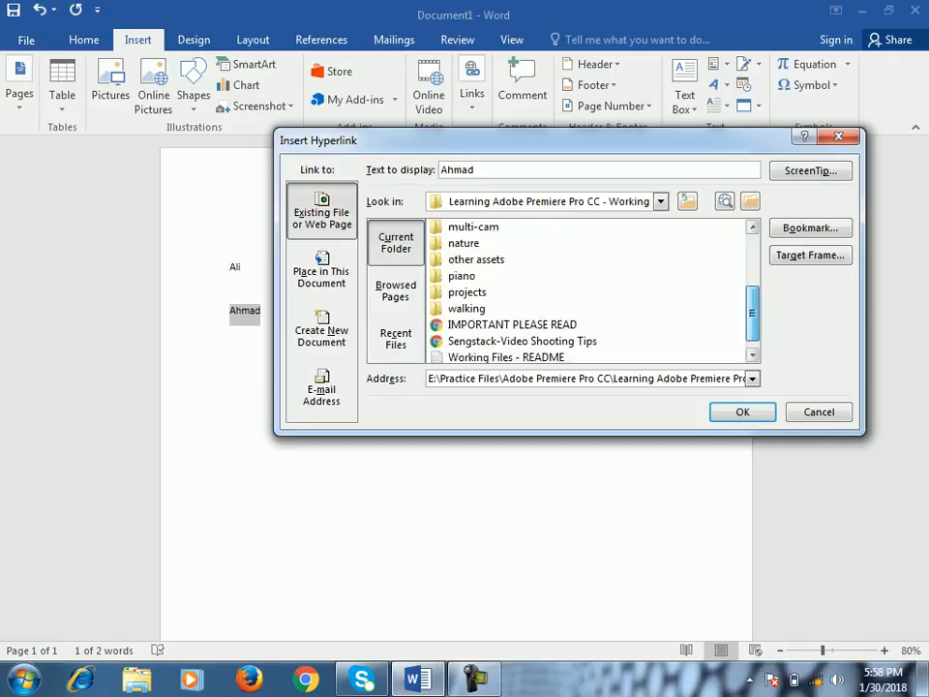
{"action": "left_click_drag", "start_coordinate": [753, 320], "coordinate": [753, 259]}
- Set the Resolution document on the Desktop as the target of the second name's hyperlink
{"action": "left_click", "coordinate": [661, 202]}
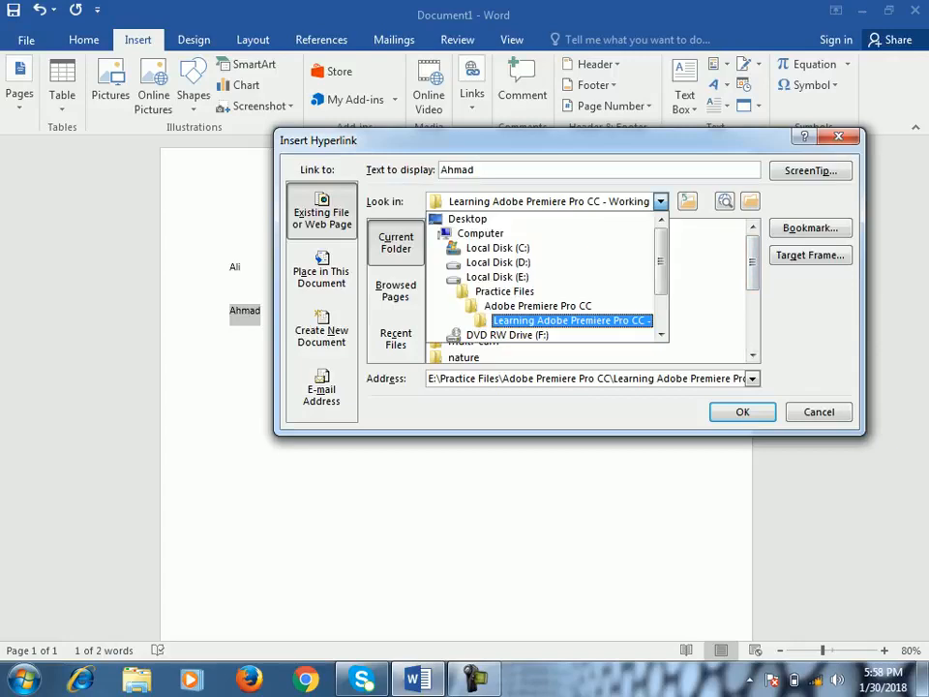
{"action": "left_click", "coordinate": [470, 219]}
{"action": "scroll", "coordinate": [565, 252], "scroll_direction": "down", "scroll_amount": 2}
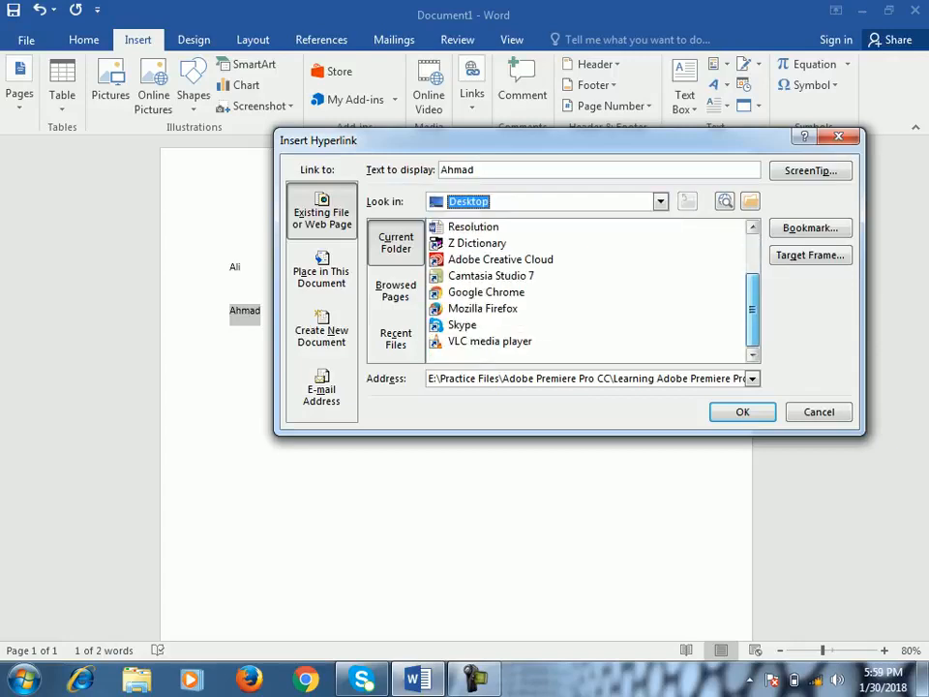
{"action": "left_click", "coordinate": [473, 227]}
{"action": "left_click", "coordinate": [742, 412]}
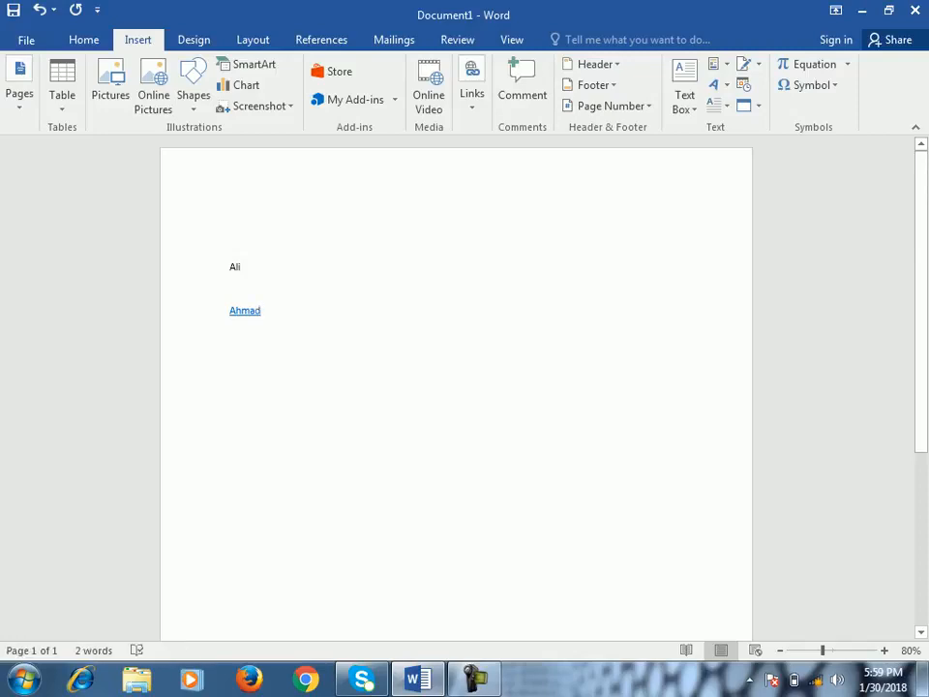
- Follow the second name's hyperlink, allowing it to open, then look through the Resolution document and close it
{"action": "mouse_move", "coordinate": [242, 310]}
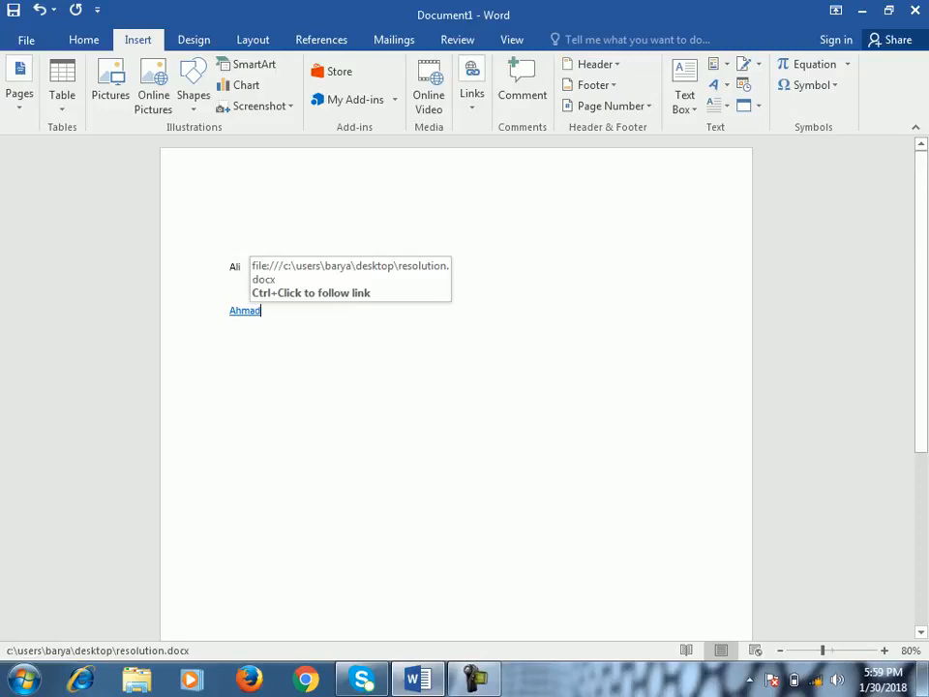
{"action": "left_click", "coordinate": [244, 311], "text": "ctrl"}
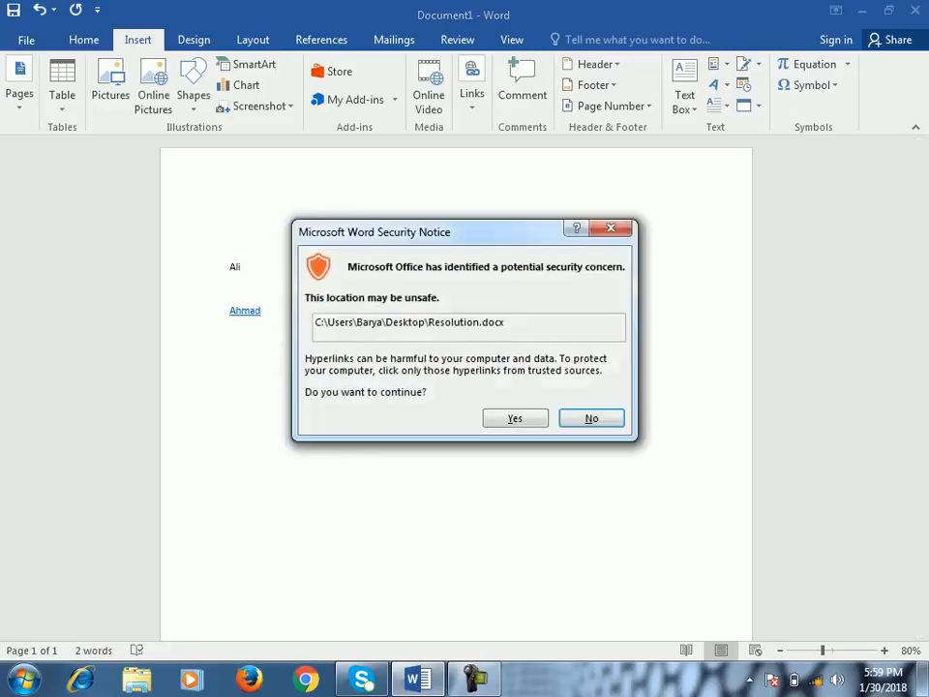
{"action": "left_click", "coordinate": [515, 418]}
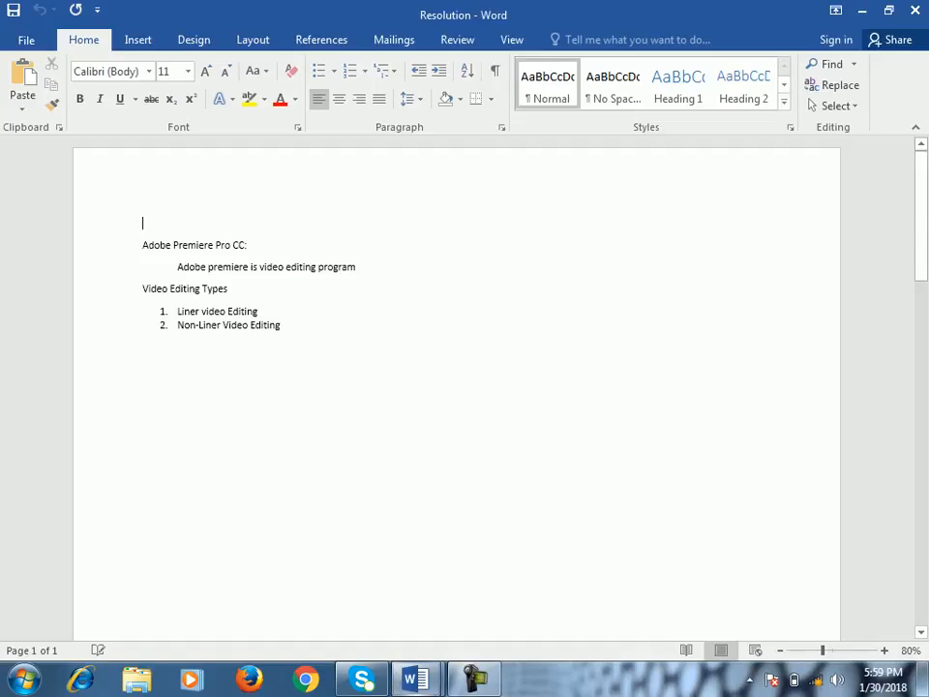
{"action": "scroll", "coordinate": [515, 418], "scroll_direction": "down", "scroll_amount": 5}
{"action": "scroll", "coordinate": [455, 387], "scroll_direction": "down", "scroll_amount": 5}
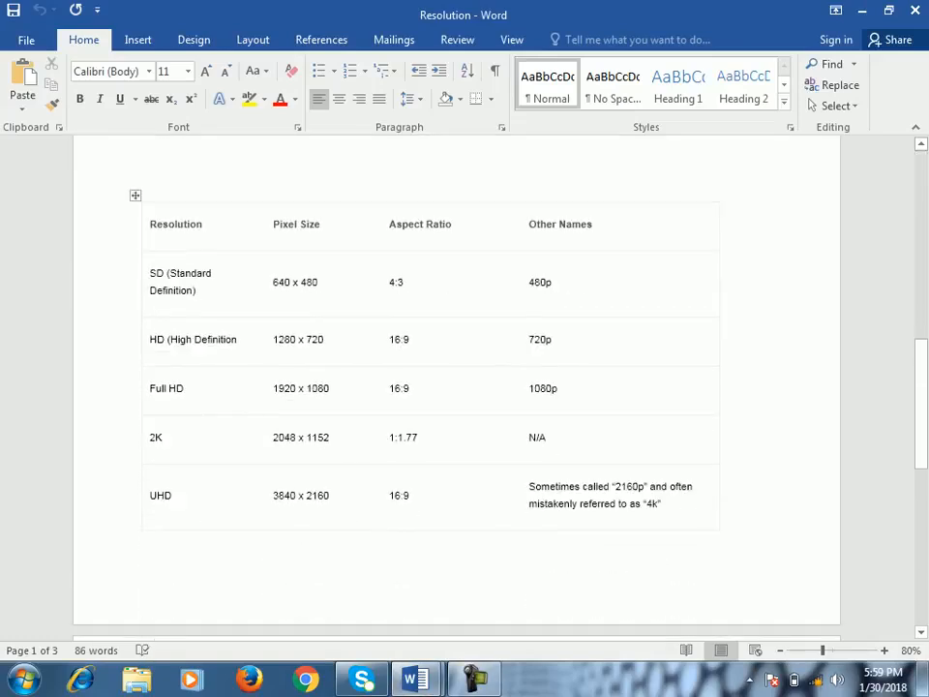
{"action": "left_click", "coordinate": [914, 9]}
{"action": "left_click", "coordinate": [261, 310]}
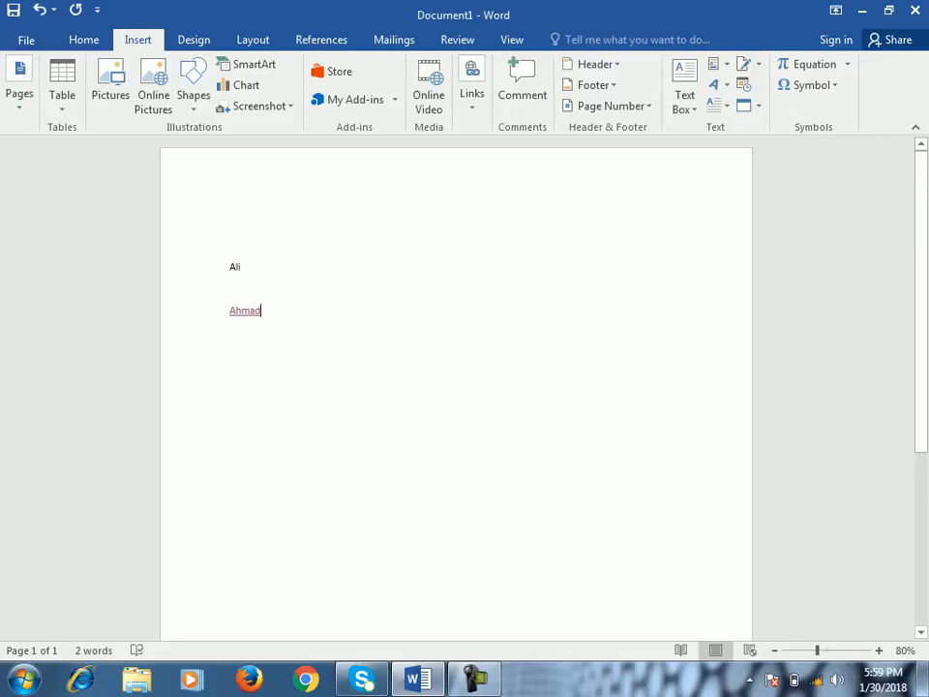
- Hyperlink the first name to the Resolution document on the Desktop
{"action": "double_click", "coordinate": [234, 267]}
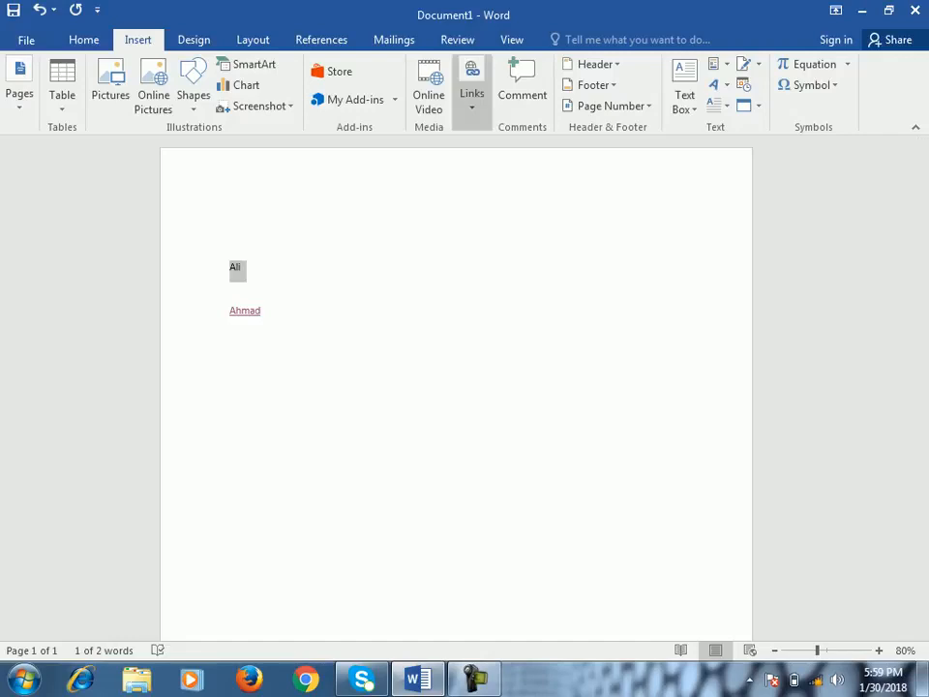
{"action": "left_click", "coordinate": [472, 93]}
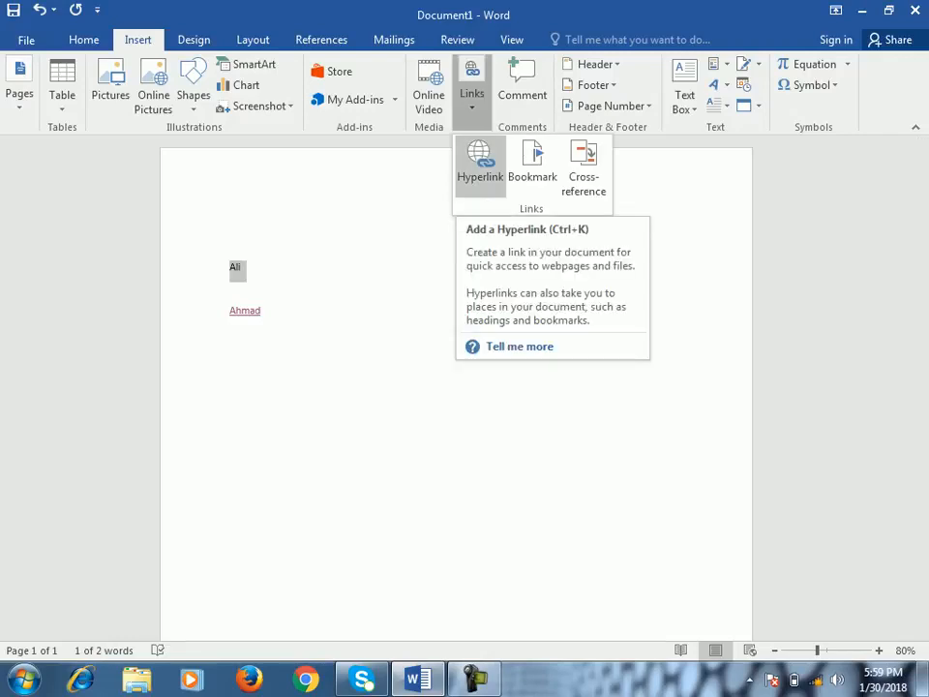
{"action": "left_click", "coordinate": [480, 160]}
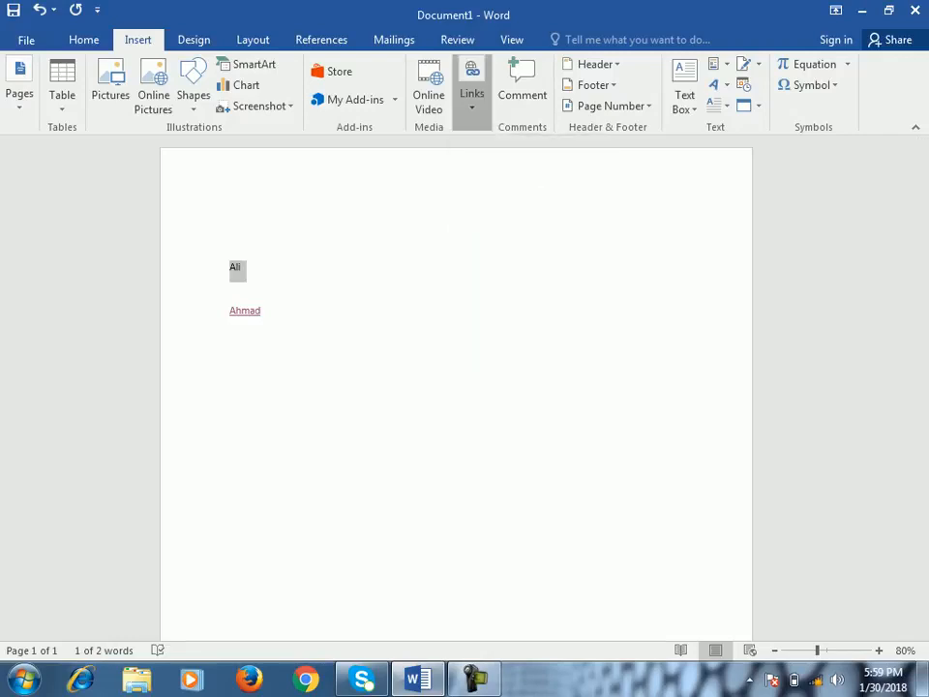
{"action": "left_click", "coordinate": [660, 201]}
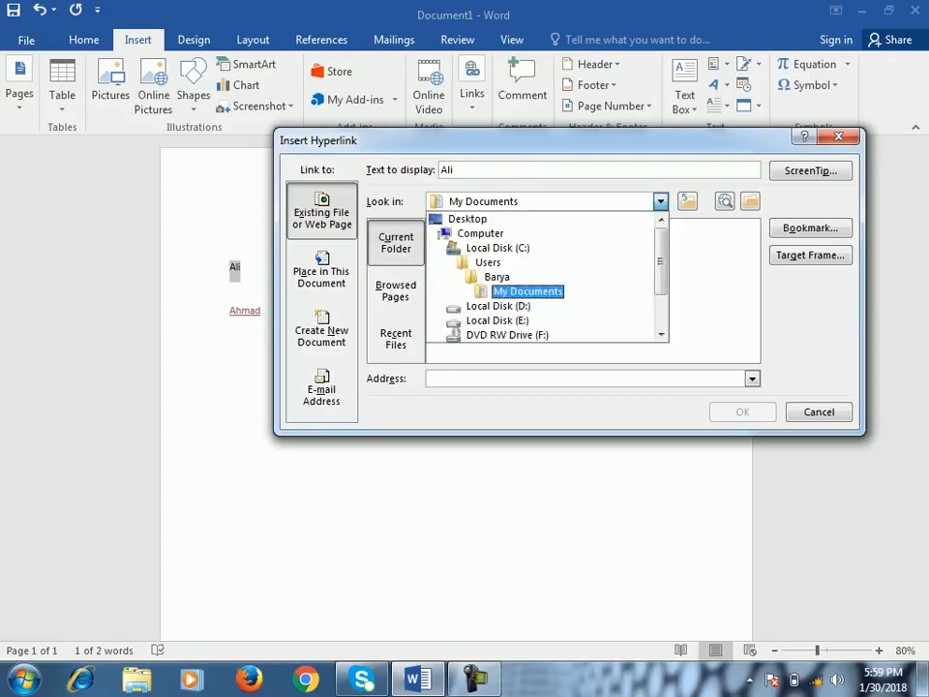
{"action": "left_click", "coordinate": [469, 218]}
{"action": "scroll", "coordinate": [590, 291], "scroll_direction": "down", "scroll_amount": 2}
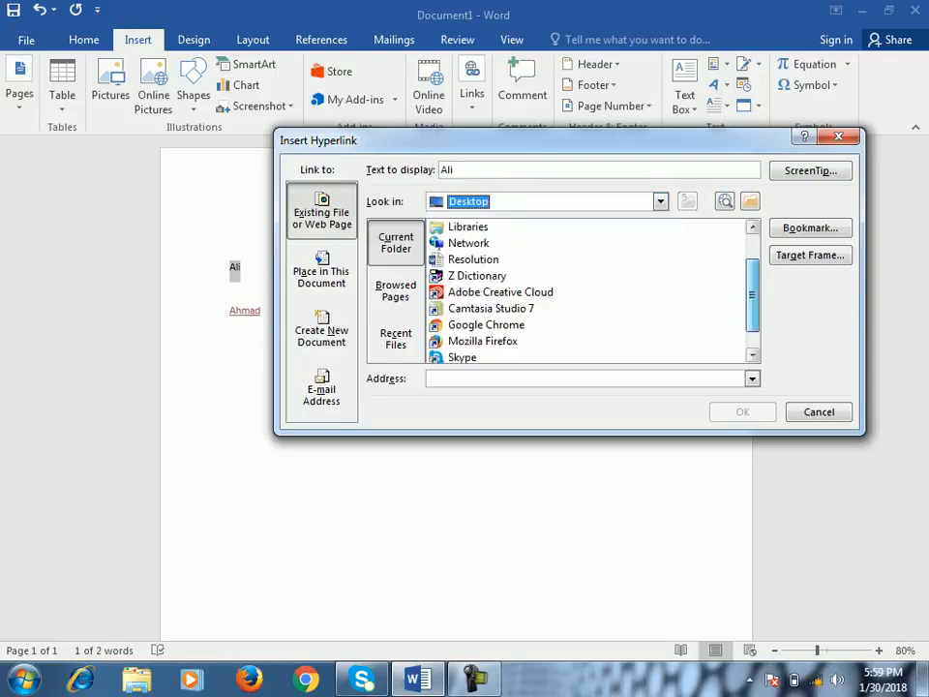
{"action": "left_click_drag", "start_coordinate": [752, 310], "coordinate": [753, 271]}
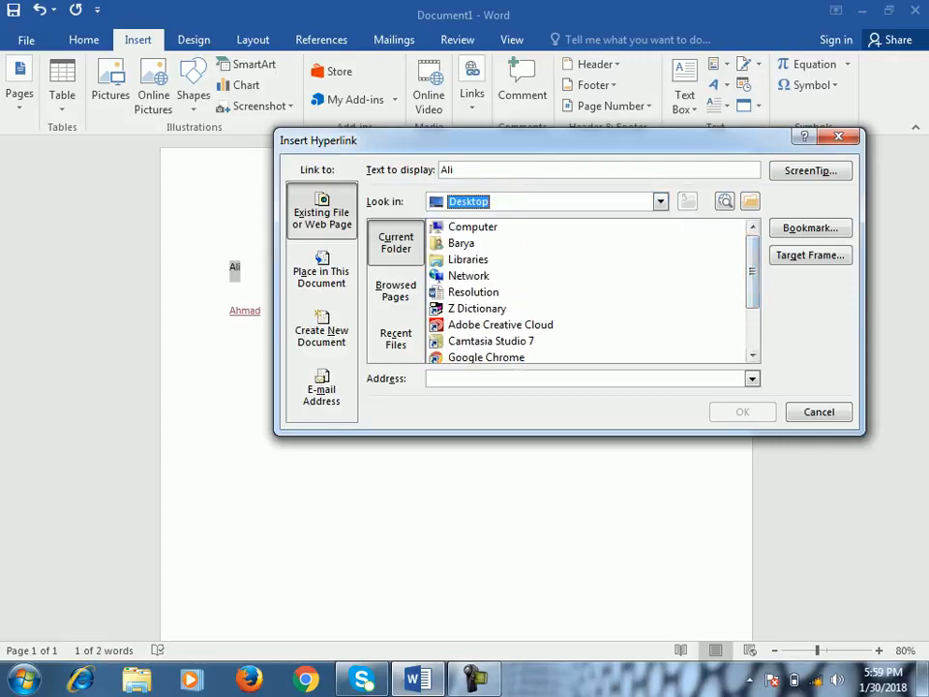
{"action": "left_click", "coordinate": [474, 292]}
{"action": "left_click", "coordinate": [742, 412]}
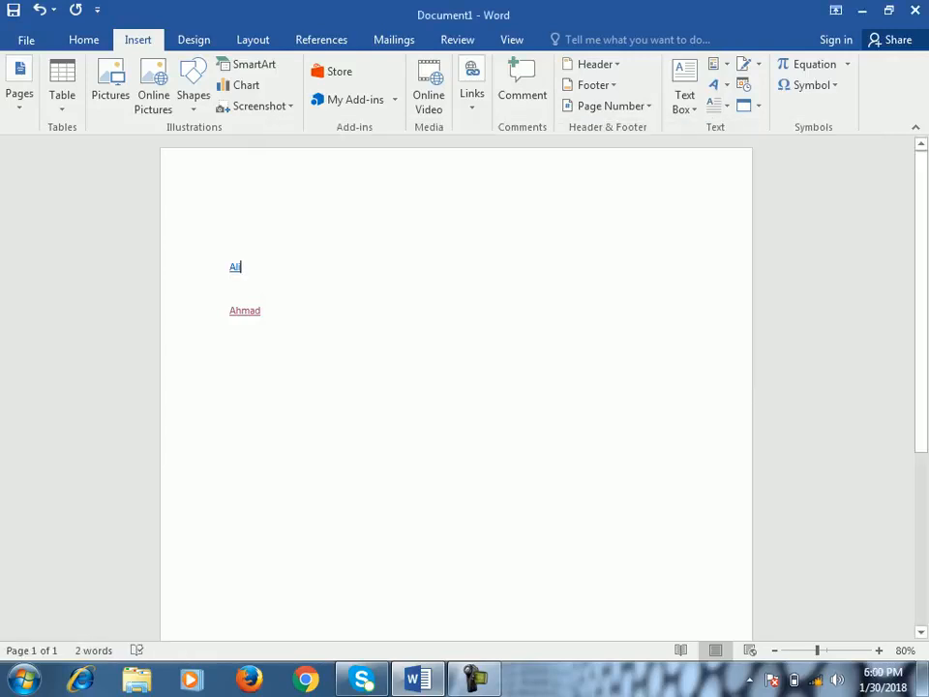
- Test the first name's hyperlink by opening the Resolution document and closing it again
{"action": "mouse_move", "coordinate": [236, 267]}
{"action": "left_click", "coordinate": [236, 267], "text": "ctrl"}
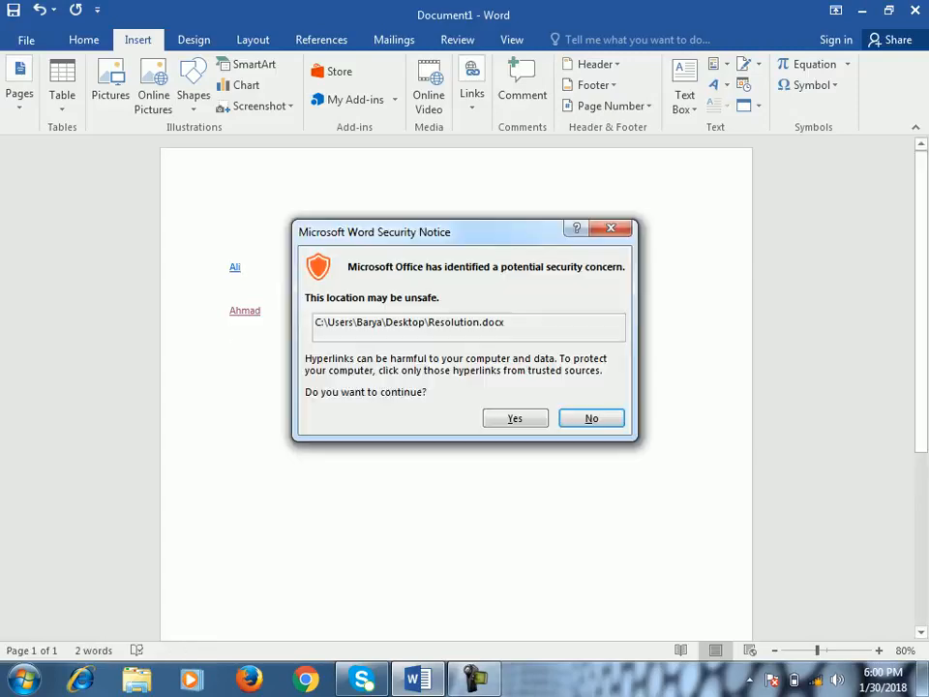
{"action": "left_click", "coordinate": [515, 418]}
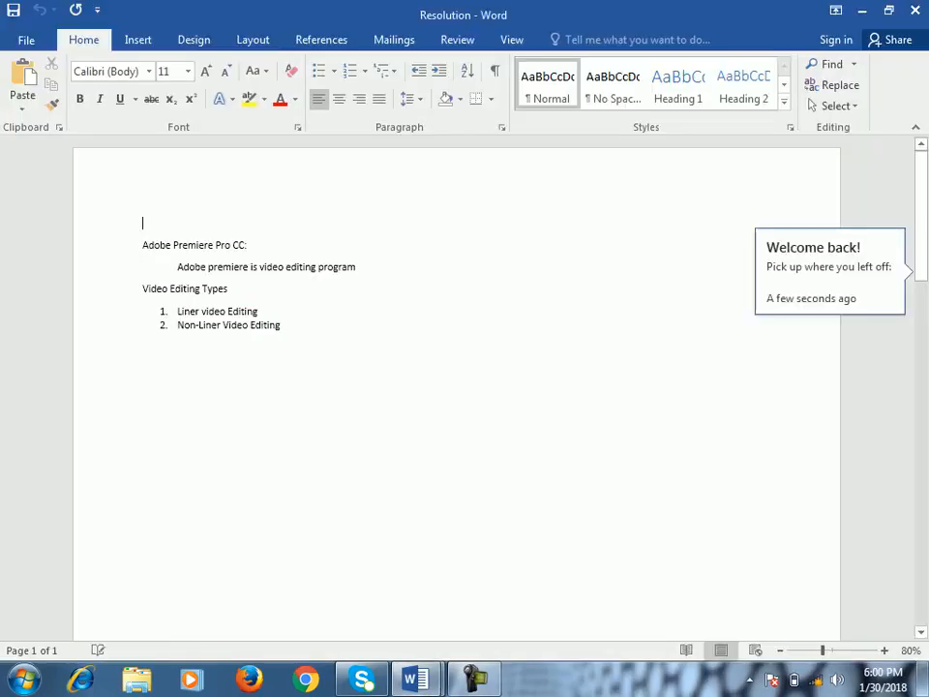
{"action": "left_click", "coordinate": [915, 10]}
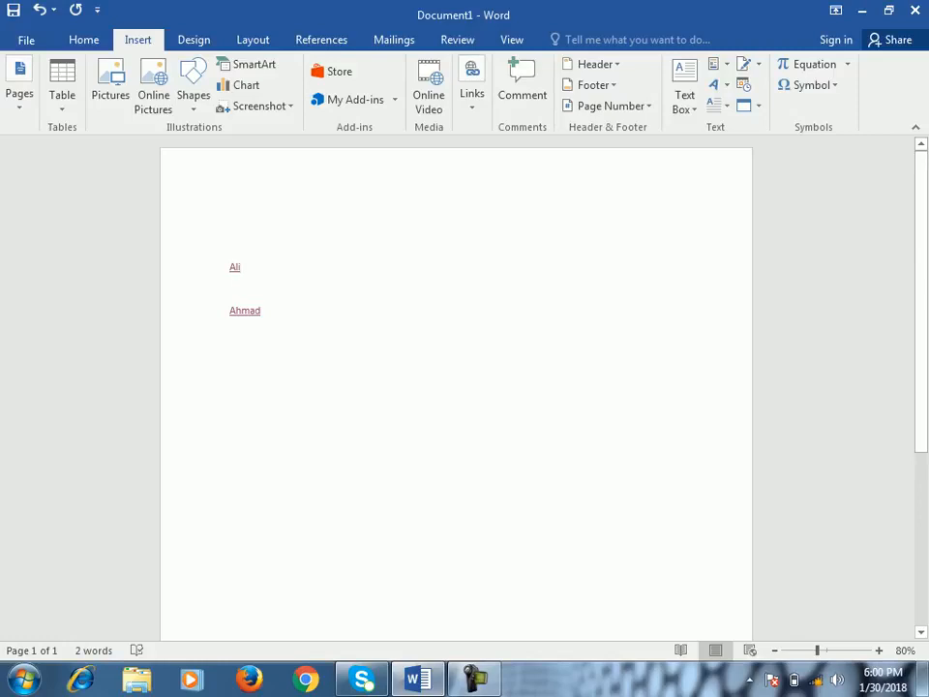
- Examine the first name's hyperlink in the Edit Hyperlink settings without changing it
{"action": "right_click", "coordinate": [235, 269]}
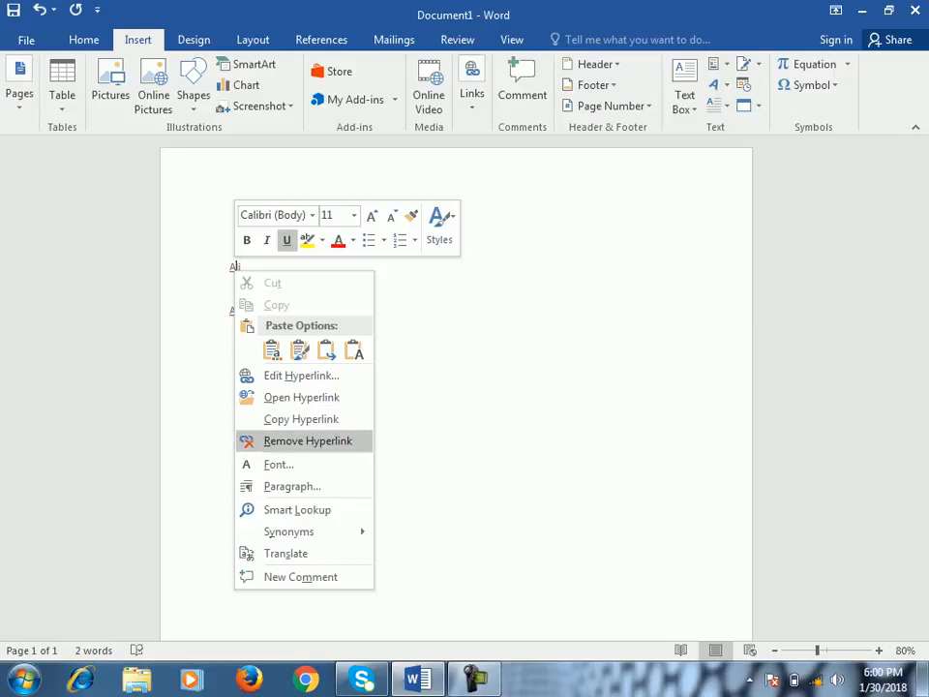
{"action": "left_click", "coordinate": [301, 375]}
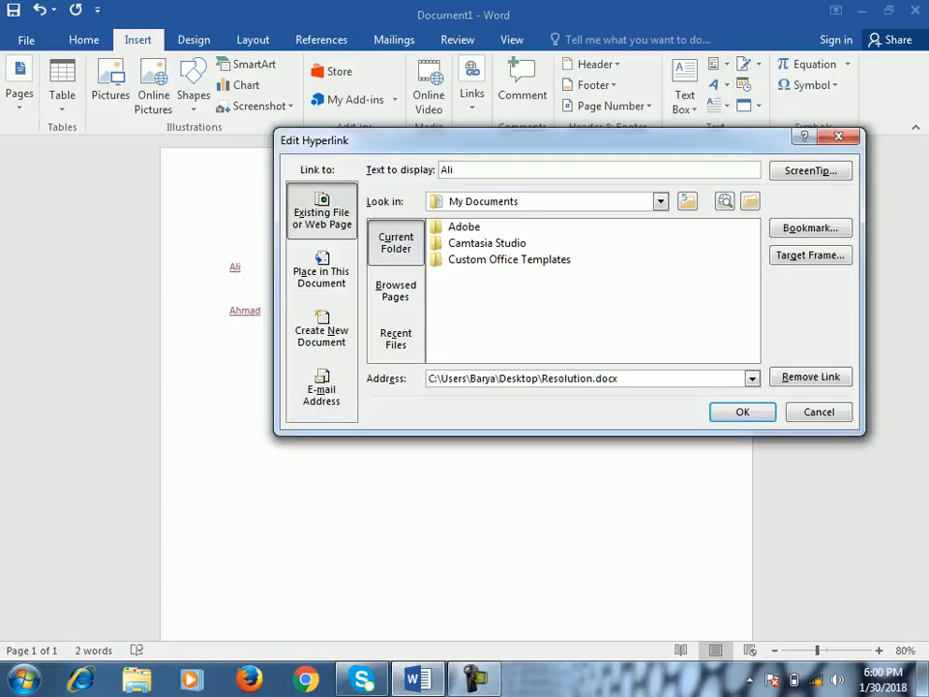
{"action": "left_click", "coordinate": [819, 412]}
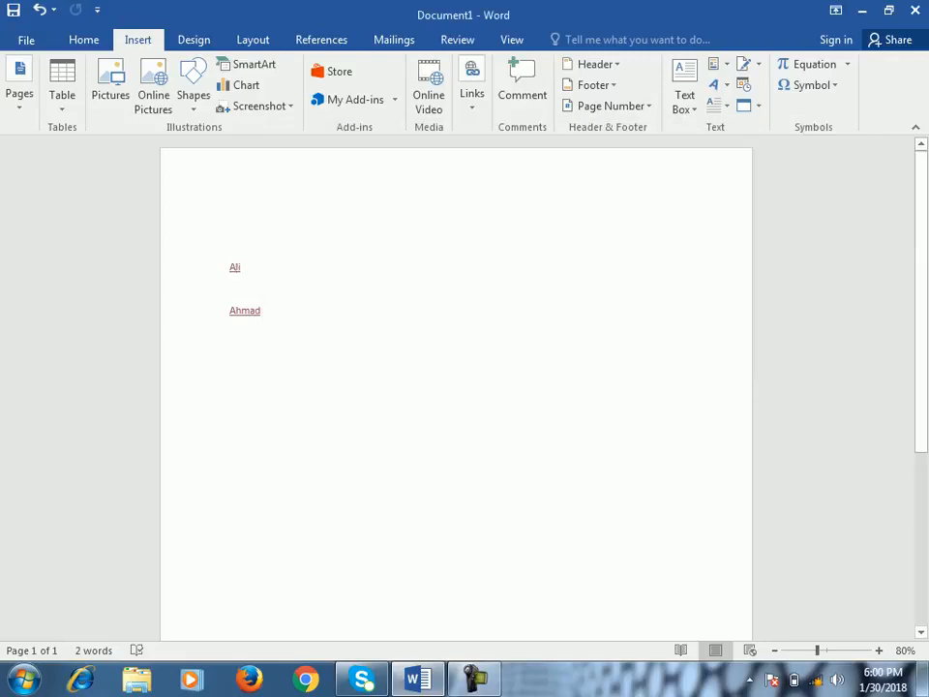
- Remove the hyperlink from the first name
{"action": "right_click", "coordinate": [234, 268]}
{"action": "left_click", "coordinate": [290, 436]}
{"action": "left_click", "coordinate": [472, 94]}
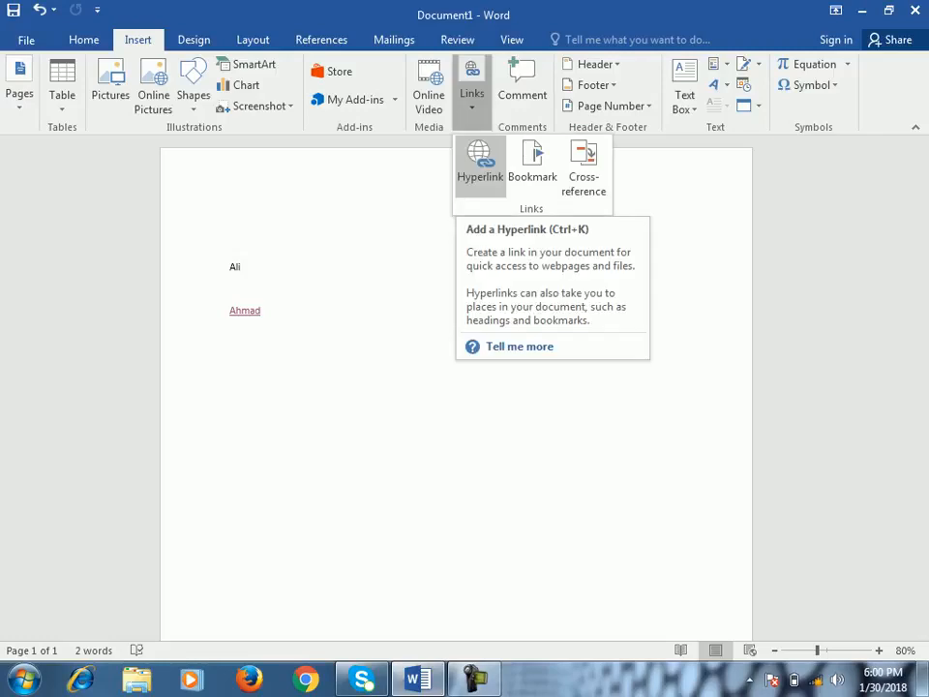
{"action": "left_click", "coordinate": [231, 288]}
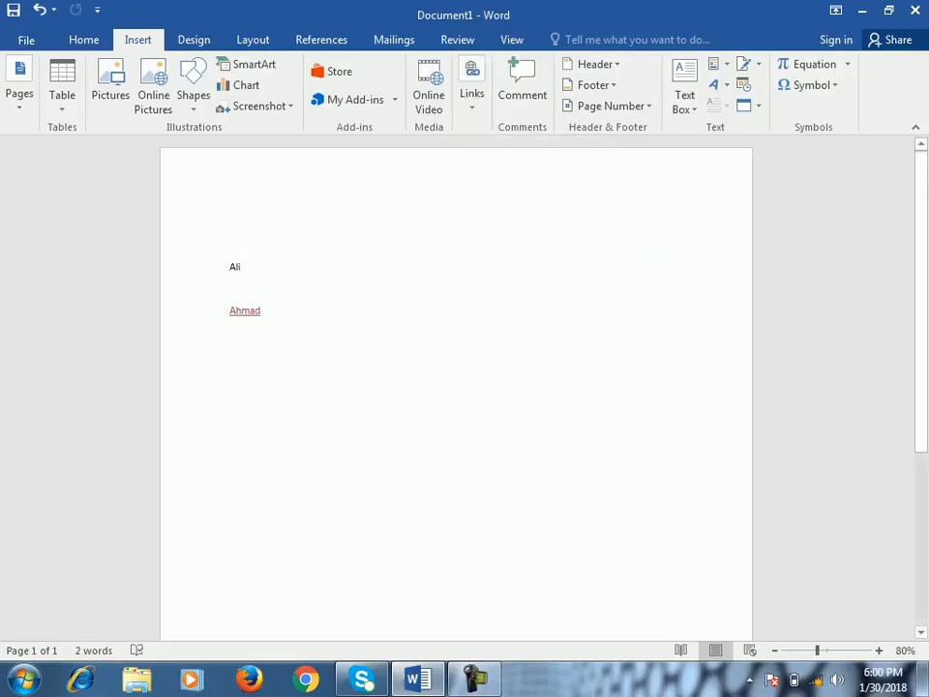
- Add blank lines and page breaks below the second name to extend the document to seven pages
{"action": "left_click", "coordinate": [231, 332]}
{"action": "scroll", "coordinate": [455, 387], "scroll_direction": "down", "scroll_amount": 1}
{"action": "scroll", "coordinate": [455, 387], "scroll_direction": "up", "scroll_amount": 1}
{"action": "key", "text": "Return"}
{"action": "key", "text": "Return"}
{"action": "key", "text": "Return"}
{"action": "key", "text": "Return"}
{"action": "key", "text": "Return"}
{"action": "key", "text": "Return"}
{"action": "key", "text": "Return"}
{"action": "key", "text": "Return"}
{"action": "key", "text": "Return"}
{"action": "key", "text": "Return"}
{"action": "key", "text": "Return"}
{"action": "key", "text": "Return"}
{"action": "key", "text": "Return"}
{"action": "key", "text": "Return"}
{"action": "key", "text": "Return"}
{"action": "key", "text": "Return"}
{"action": "key", "text": "Return"}
{"action": "key", "text": "Return"}
{"action": "key", "text": "Return"}
{"action": "key", "text": "Return"}
{"action": "key", "text": "ctrl+Return"}
{"action": "key", "text": "ctrl+Return"}
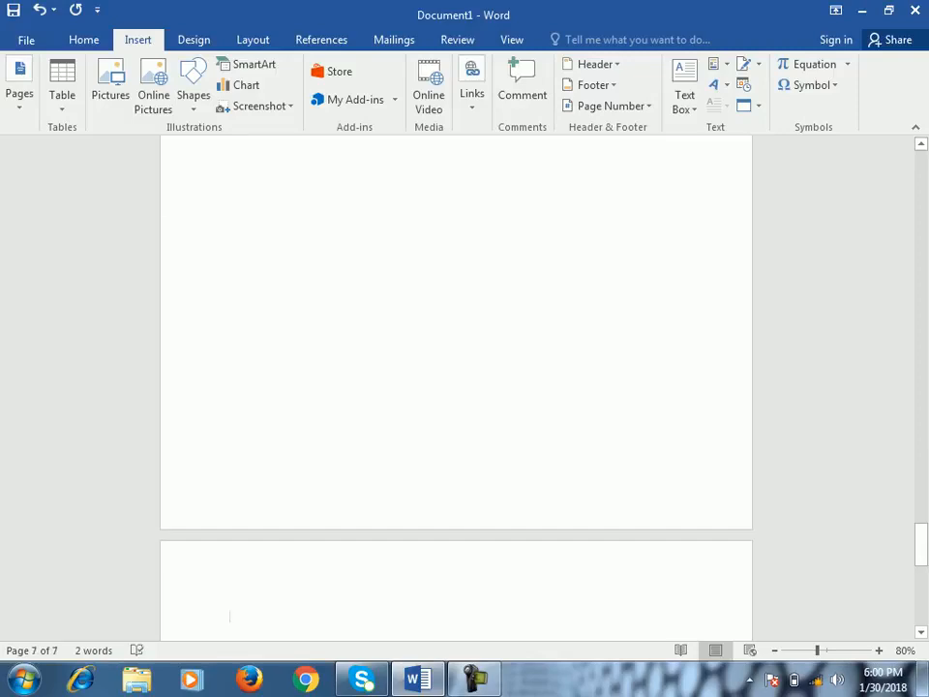
- Add the line "Page 3" and below it "Details" at the start of the third page, correcting the misspelled second word
{"action": "scroll", "coordinate": [456, 387], "scroll_direction": "up", "scroll_amount": 4}
{"action": "left_click_drag", "start_coordinate": [920, 522], "coordinate": [921, 236]}
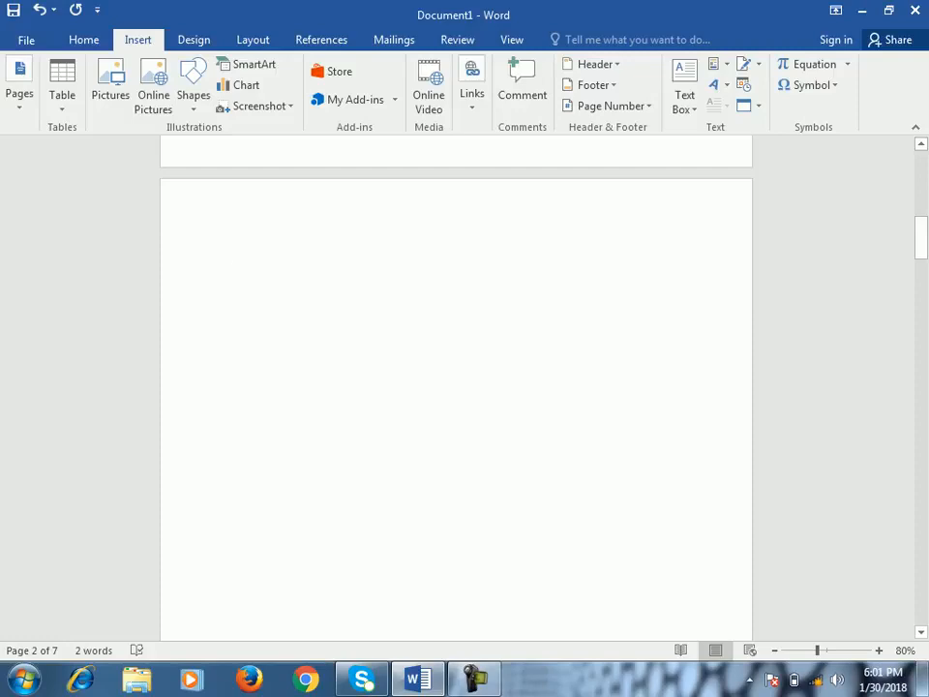
{"action": "scroll", "coordinate": [230, 253], "scroll_direction": "down", "scroll_amount": 10}
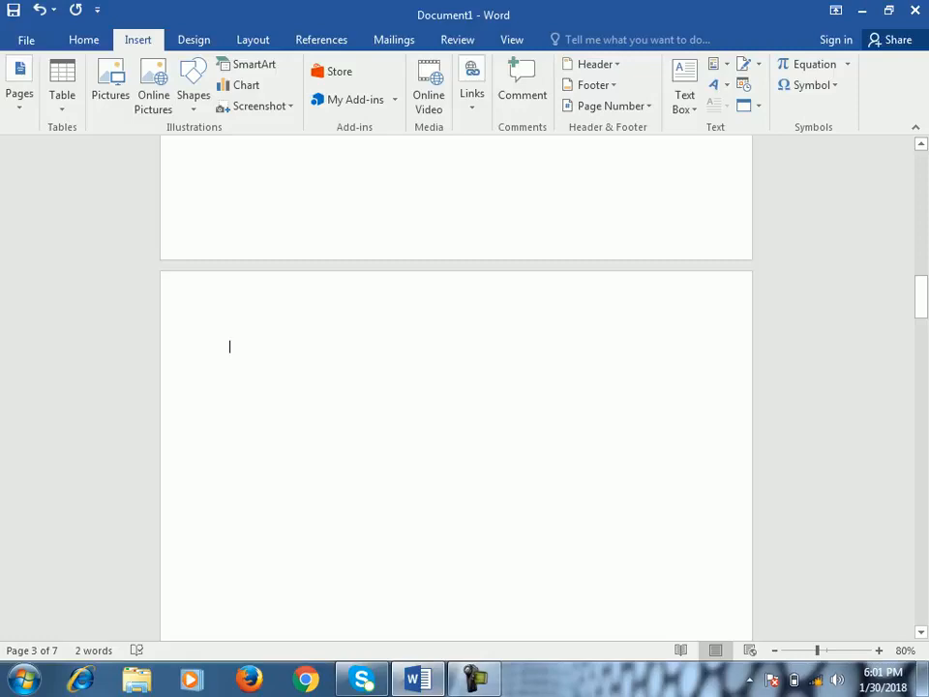
{"action": "type", "text": "Page 3"}
{"action": "key", "text": "Return"}
{"action": "type", "text": "Deteails"}
{"action": "key", "text": "Return"}
{"action": "right_click", "coordinate": [263, 372]}
{"action": "left_click", "coordinate": [311, 386]}
- Bookmark the "Page 3" line on the third page with the name Page3
{"action": "left_click", "coordinate": [215, 348]}
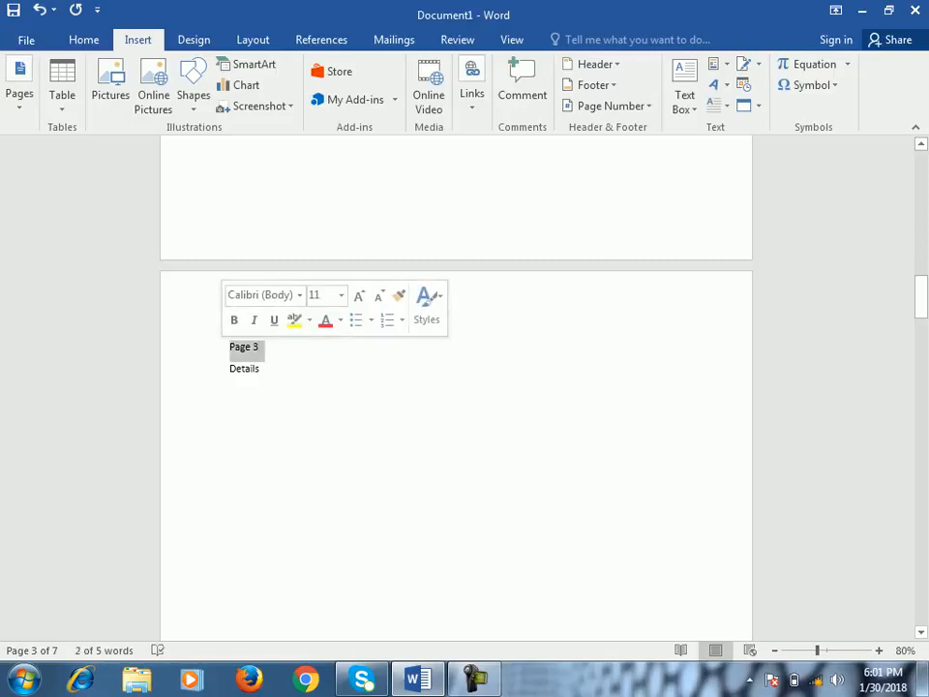
{"action": "left_click", "coordinate": [472, 91]}
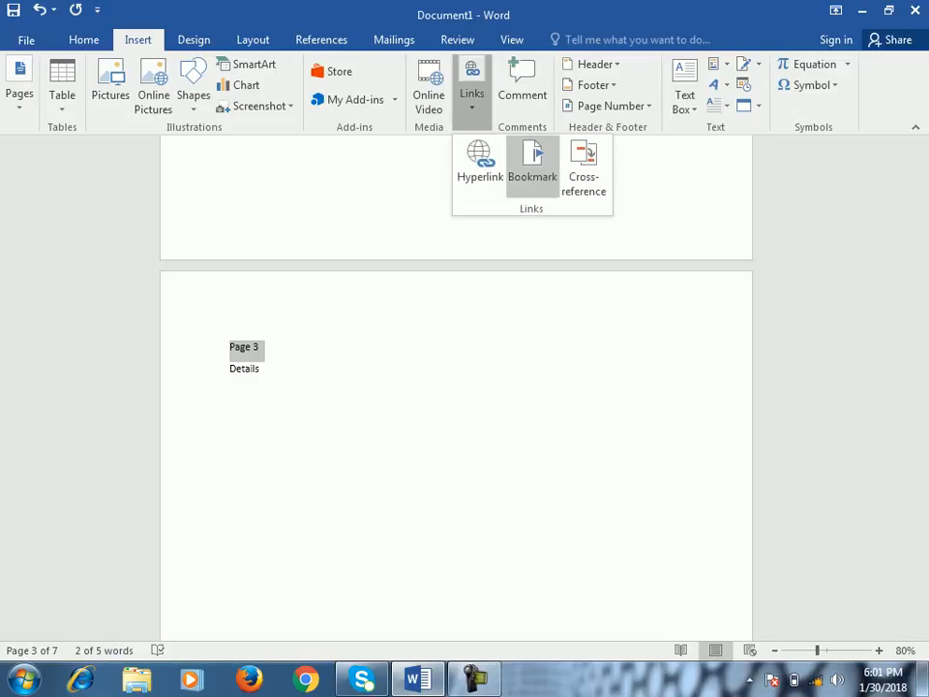
{"action": "left_click", "coordinate": [532, 162]}
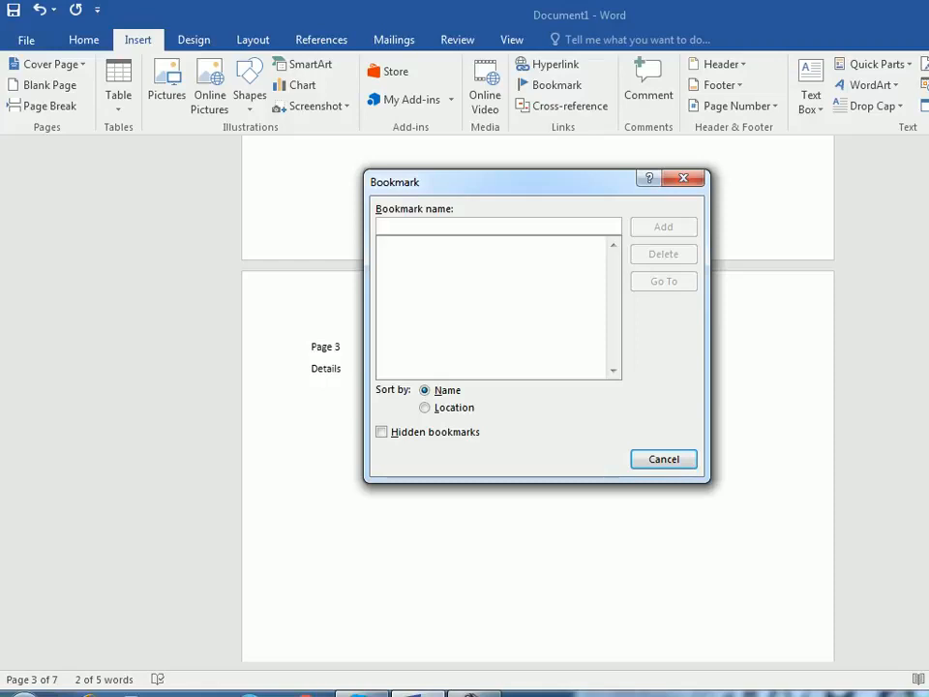
{"action": "type", "text": "Page"}
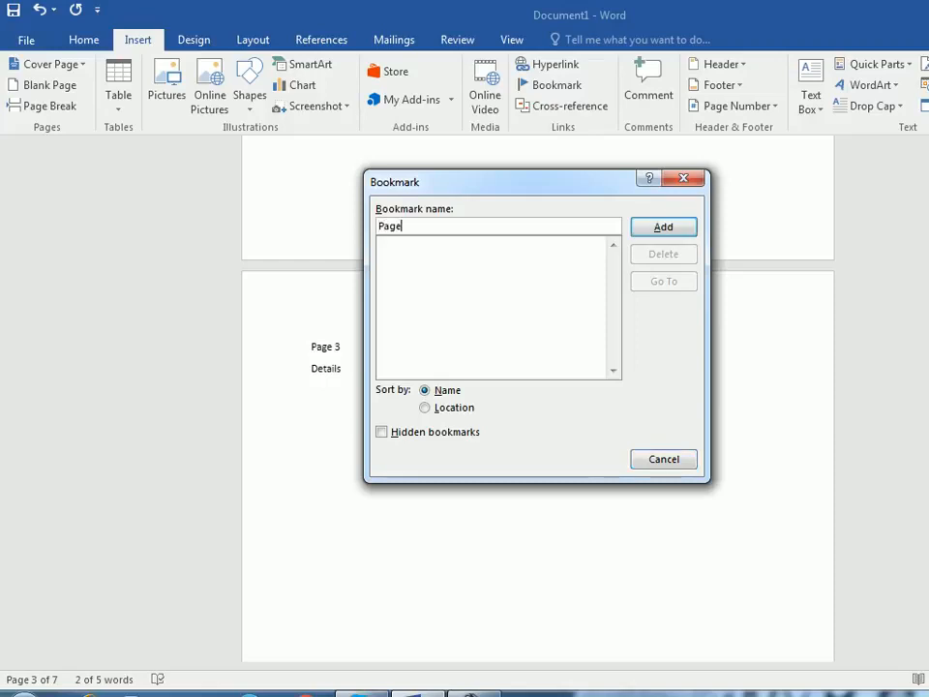
{"action": "type", "text": "3"}
{"action": "key", "text": "Return"}
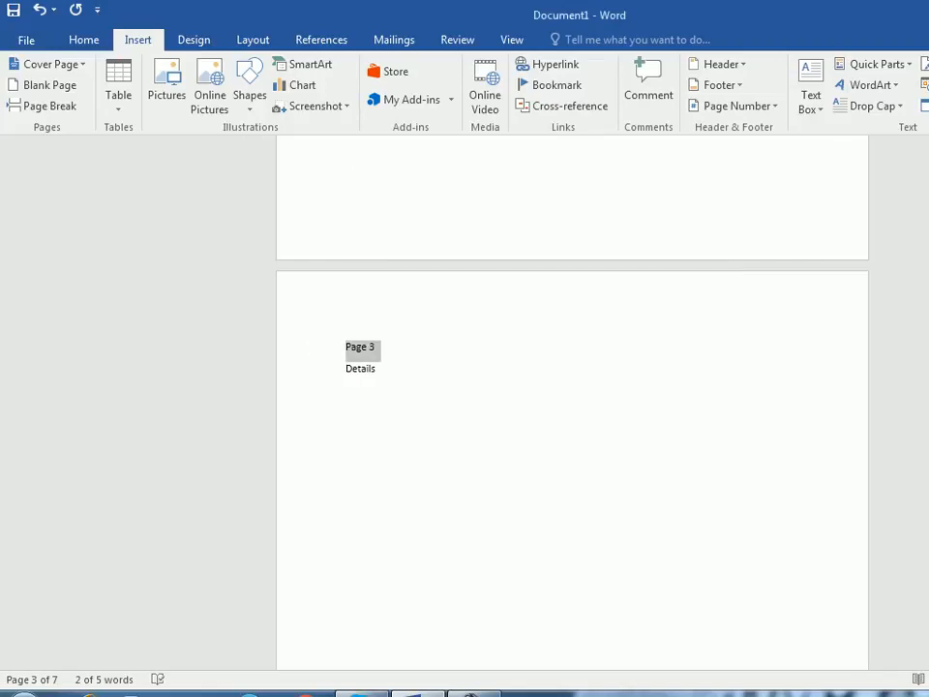
- Add the line "Page7" at the start of the seventh page
{"action": "scroll", "coordinate": [572, 402], "scroll_direction": "down", "scroll_amount": 10}
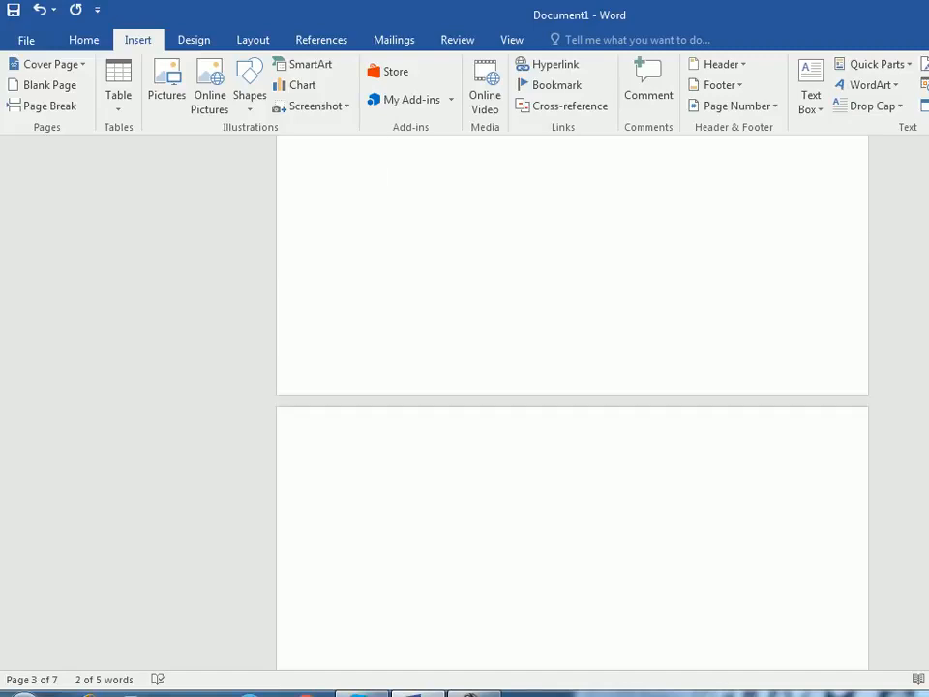
{"action": "scroll", "coordinate": [572, 401], "scroll_direction": "up", "scroll_amount": 10}
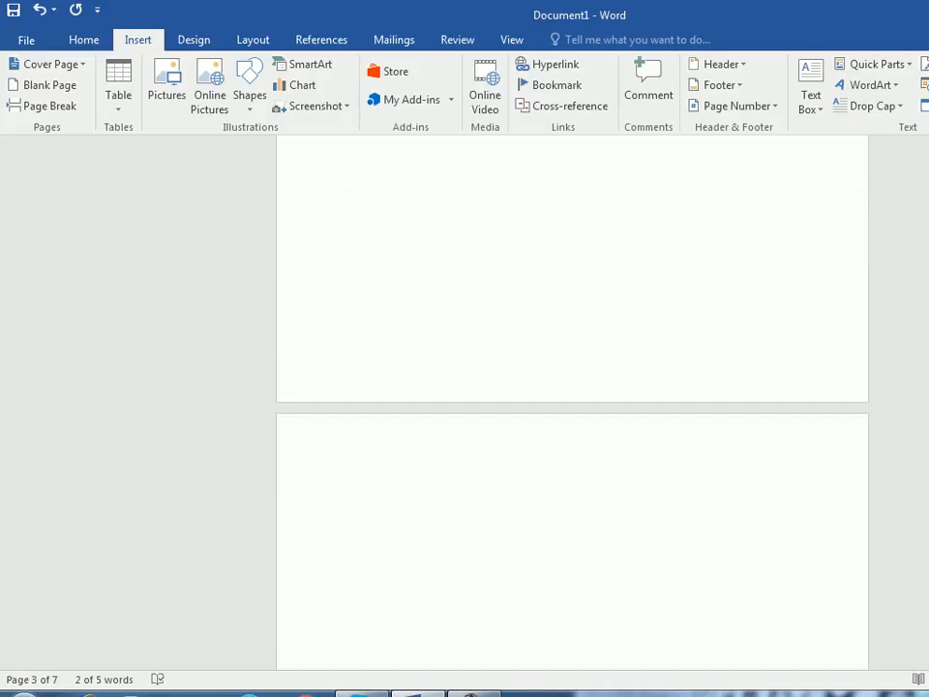
{"action": "scroll", "coordinate": [572, 402], "scroll_direction": "down", "scroll_amount": 3}
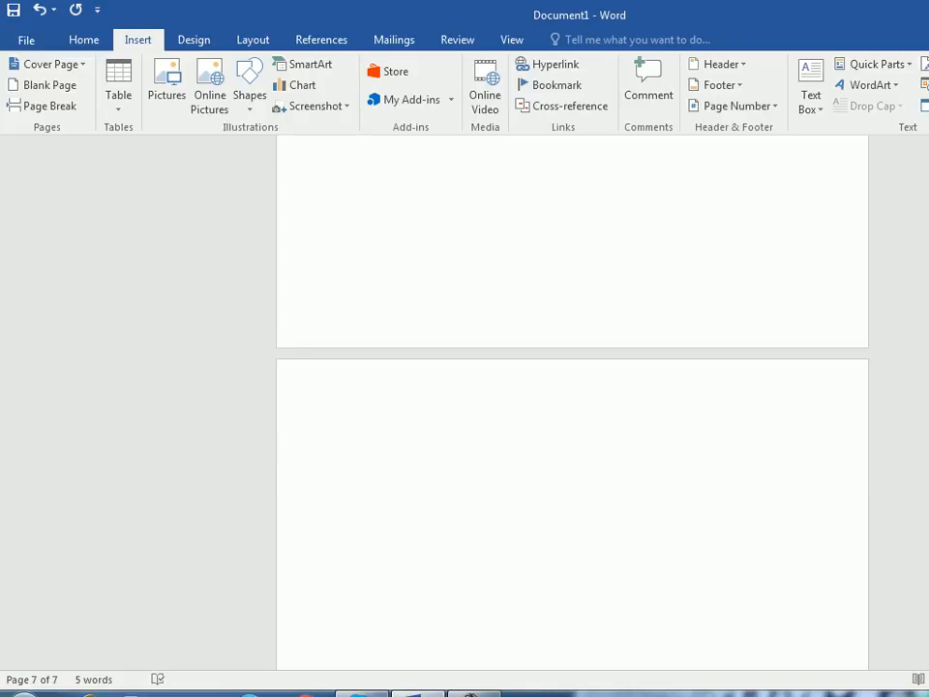
{"action": "type", "text": "Page7"}
{"action": "key", "text": "Return"}
- Bookmark the "Page7" line on the seventh page with the name Page7
{"action": "left_click_drag", "start_coordinate": [376, 436], "coordinate": [344, 437]}
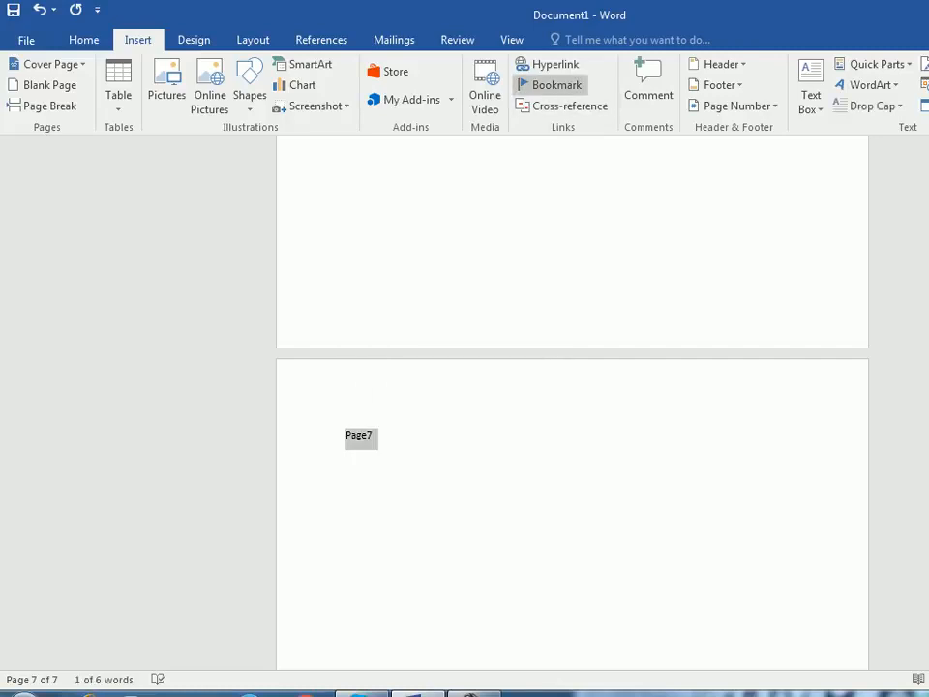
{"action": "left_click", "coordinate": [549, 84]}
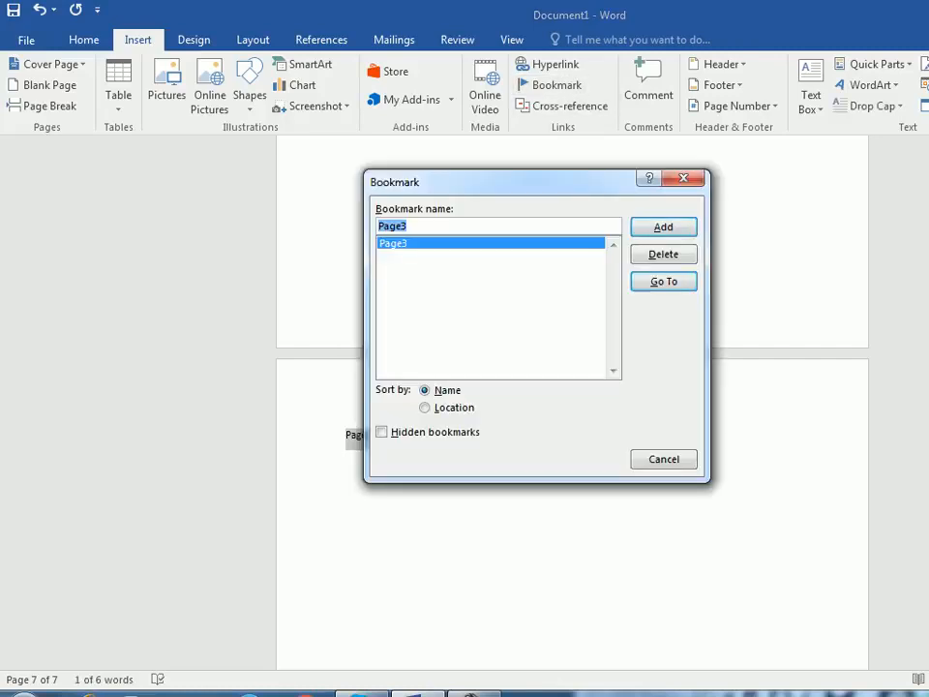
{"action": "left_click", "coordinate": [408, 225]}
{"action": "key", "text": "BackSpace"}
{"action": "type", "text": "7"}
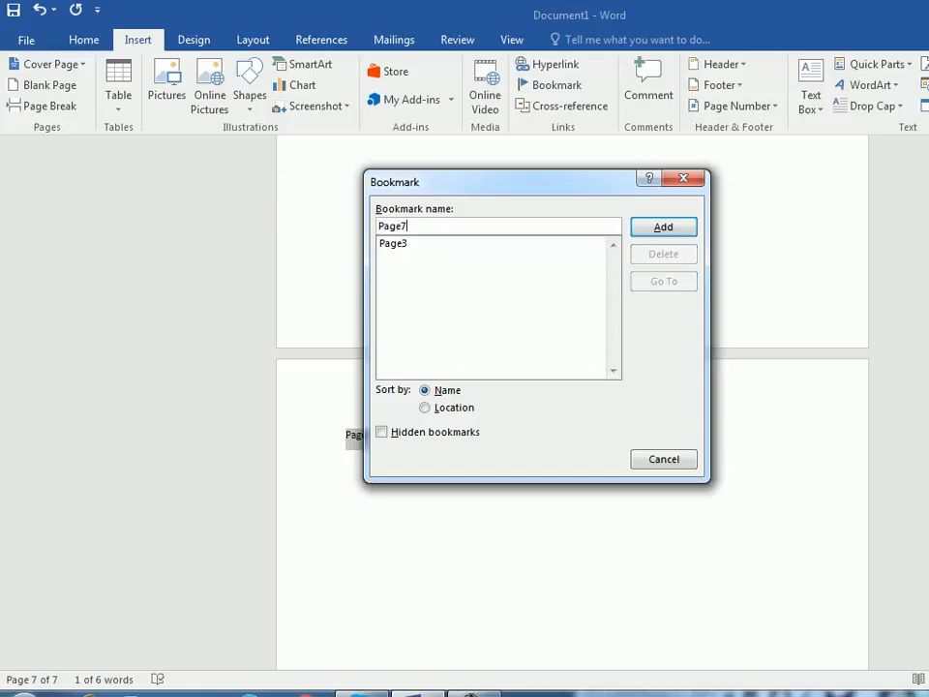
{"action": "key", "text": "Return"}
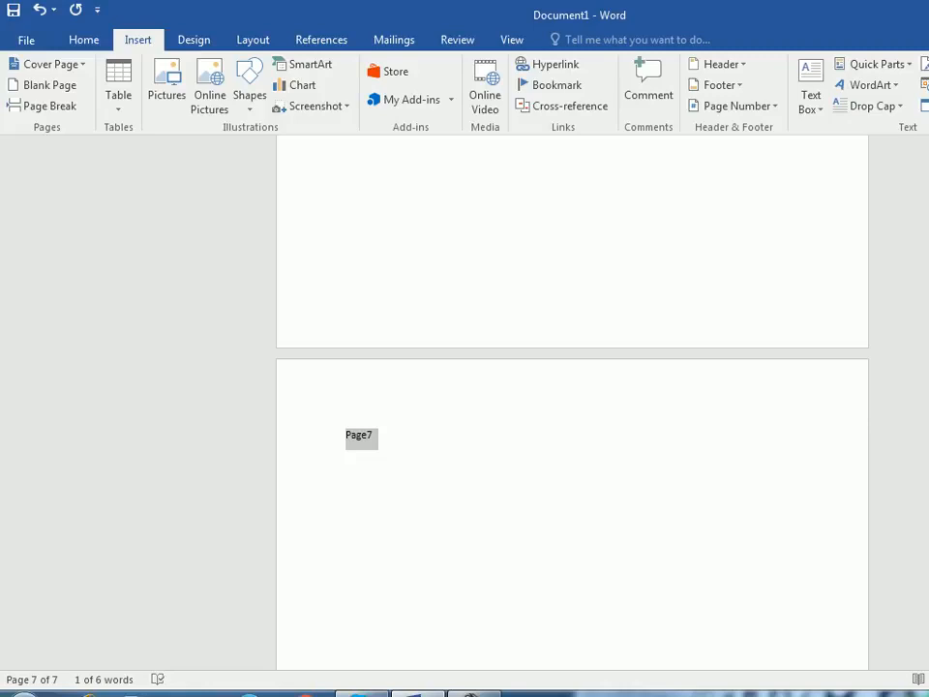
- Return to the first page and test the Page3 bookmark by jumping to it from the bookmark list
{"action": "left_click", "coordinate": [373, 435]}
{"action": "scroll", "coordinate": [571, 402], "scroll_direction": "up", "scroll_amount": 20}
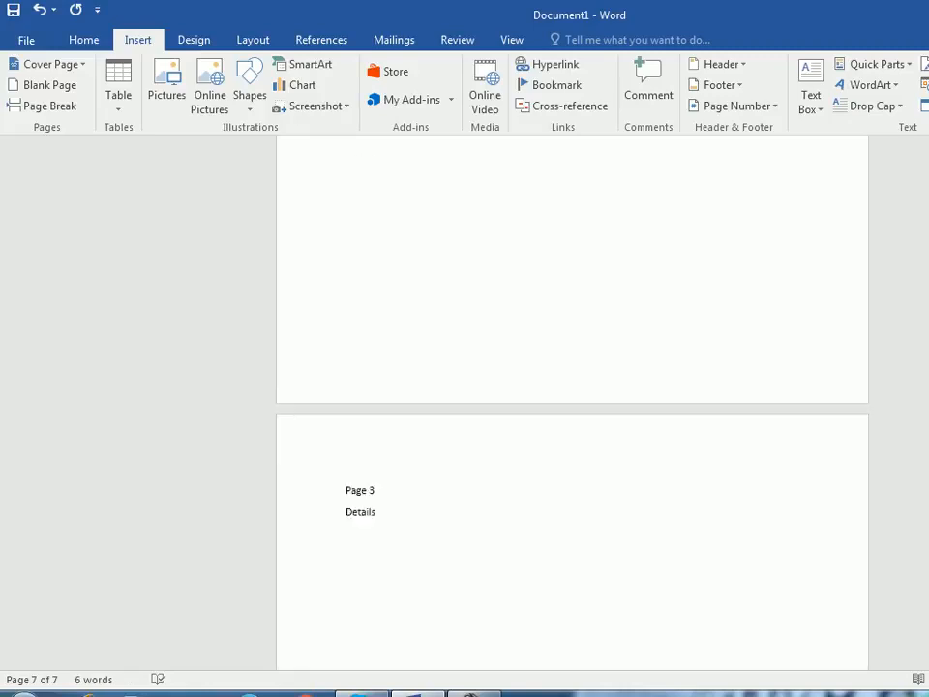
{"action": "left_click", "coordinate": [485, 331]}
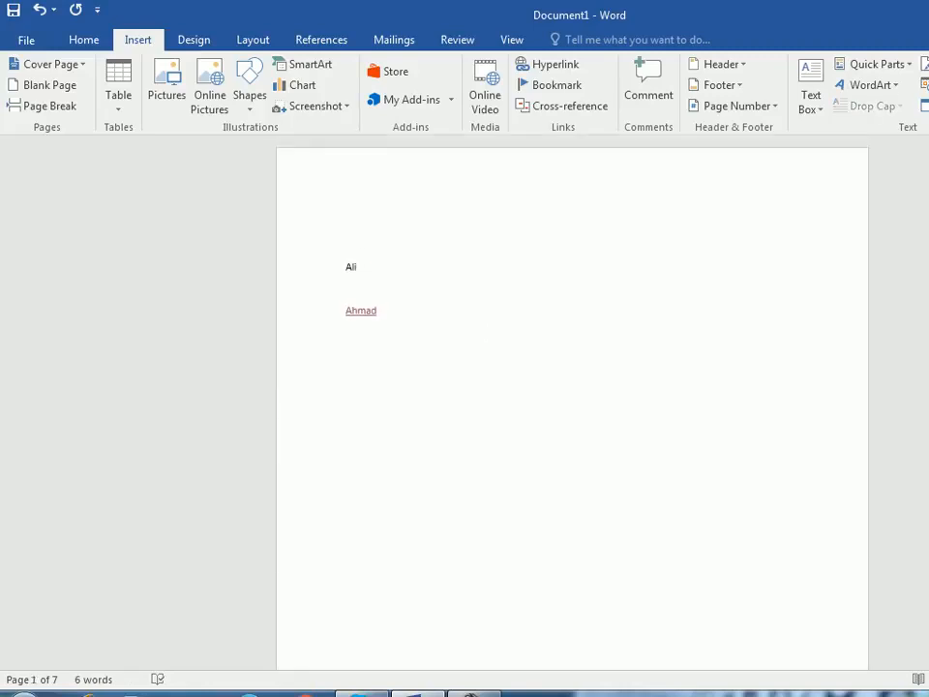
{"action": "left_click", "coordinate": [551, 85]}
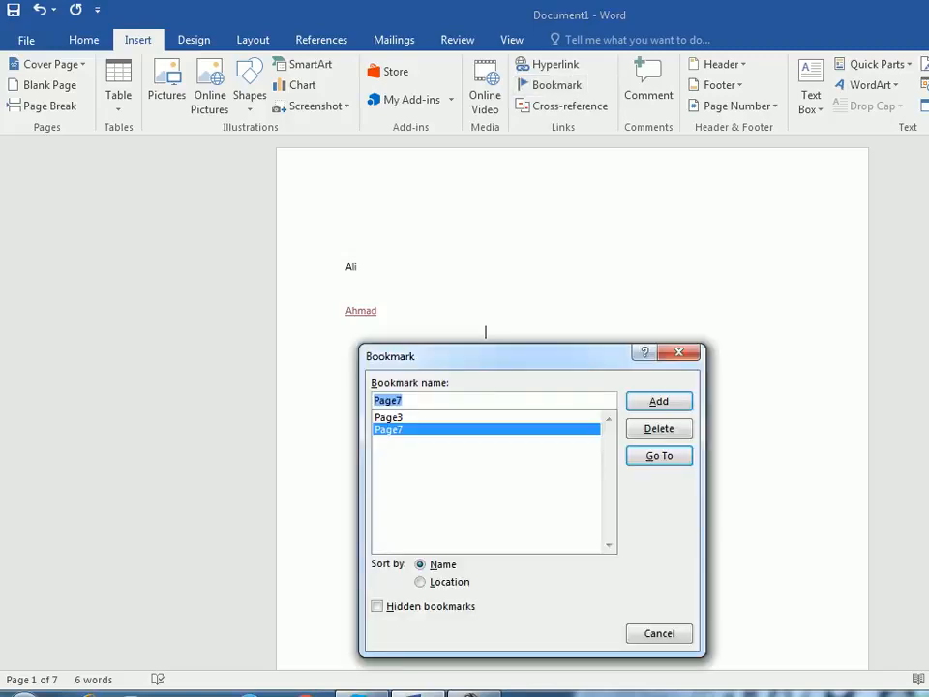
{"action": "key", "text": "Up"}
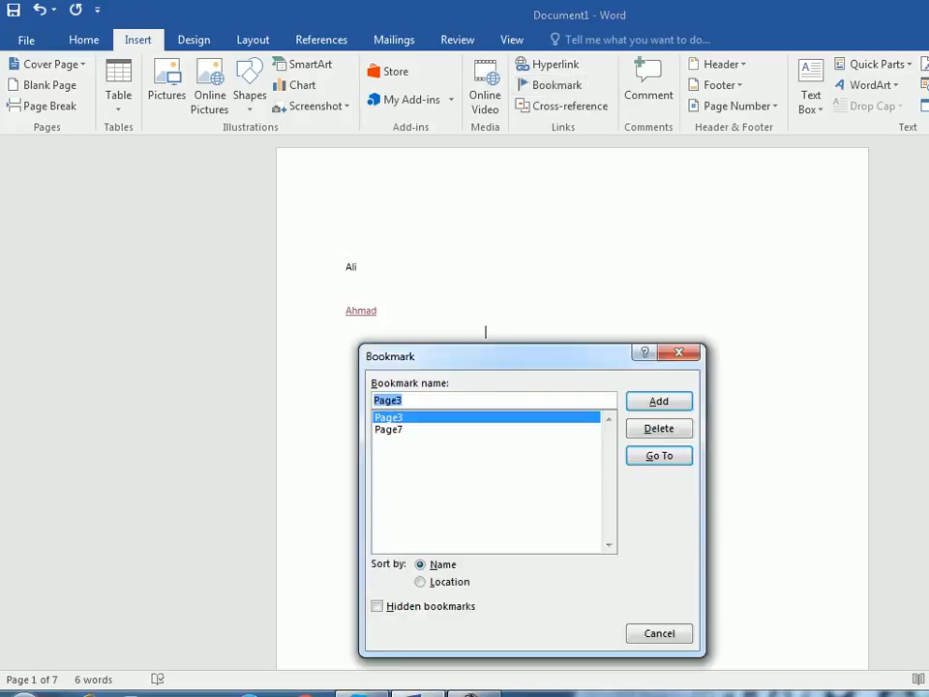
{"action": "left_click", "coordinate": [389, 429]}
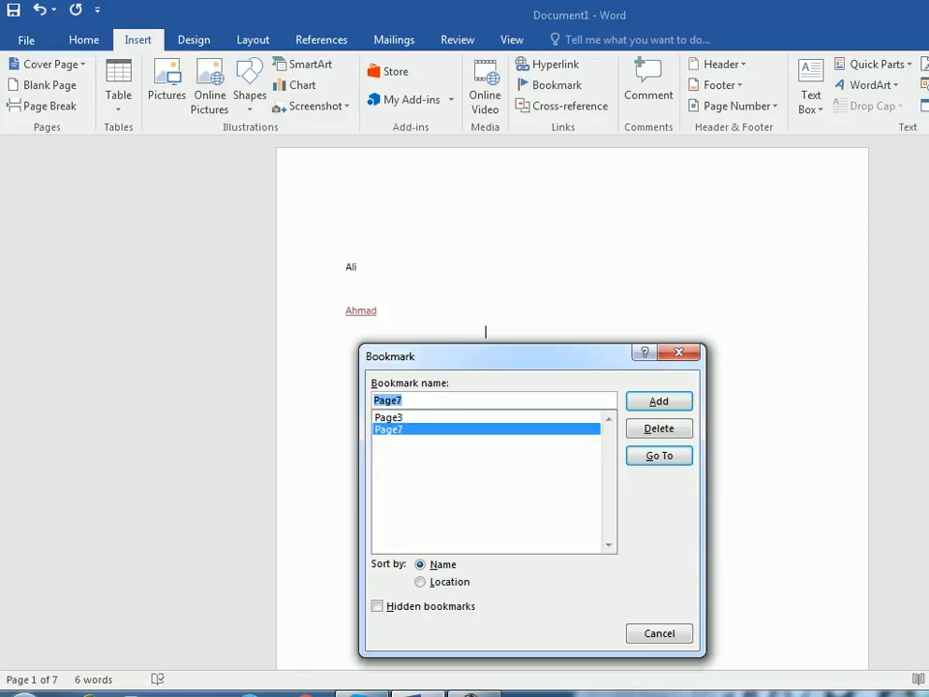
{"action": "key", "text": "Up"}
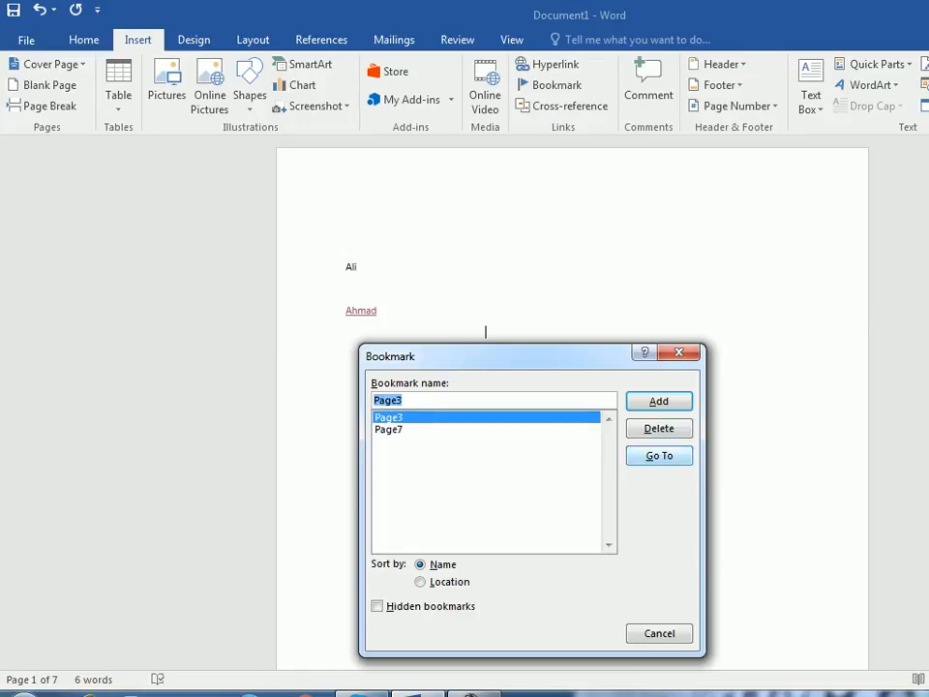
{"action": "left_click", "coordinate": [659, 456]}
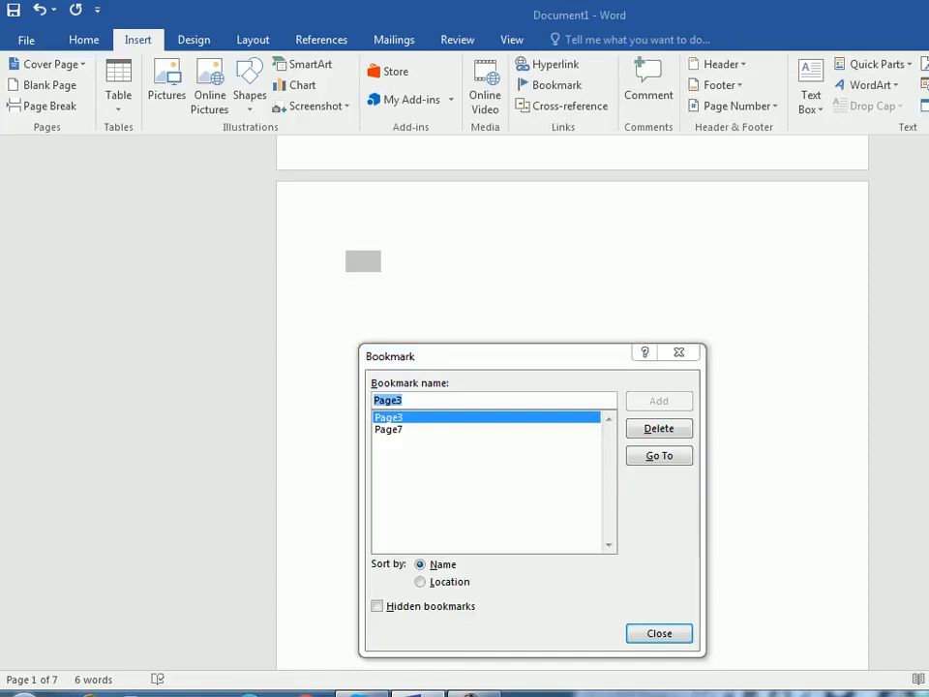
{"action": "key", "text": "Escape"}
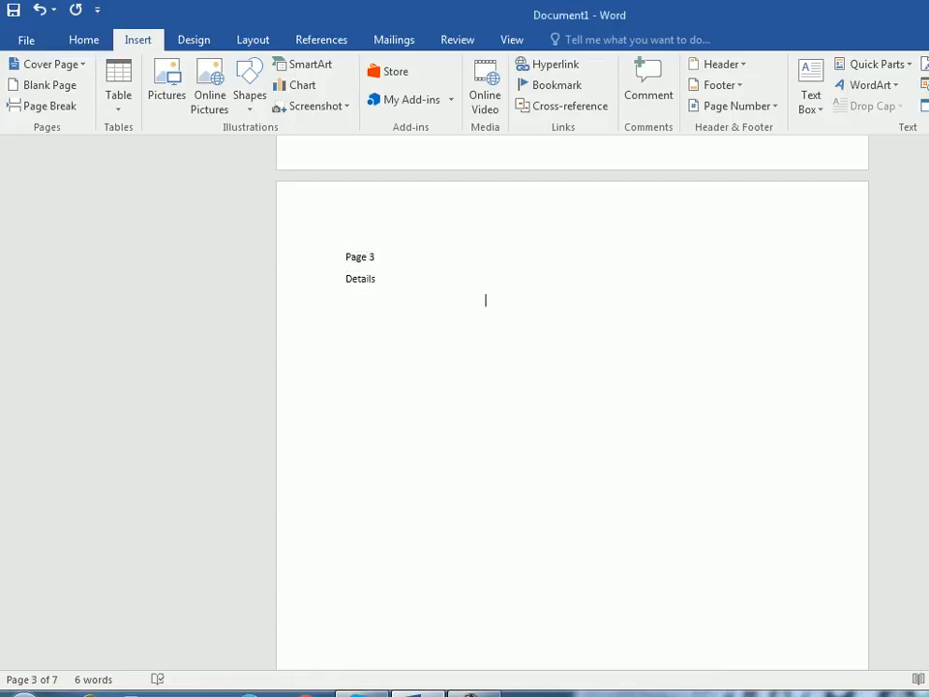
- Jump to the Page7 bookmark, then review the bookmark list once more without changing it
{"action": "left_click", "coordinate": [552, 85]}
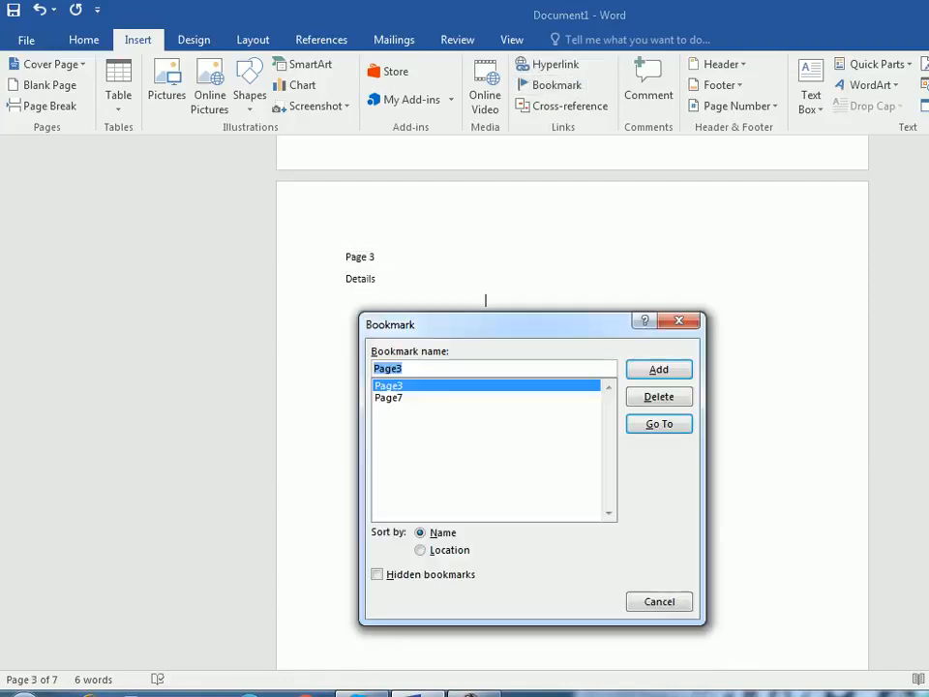
{"action": "key", "text": "Down"}
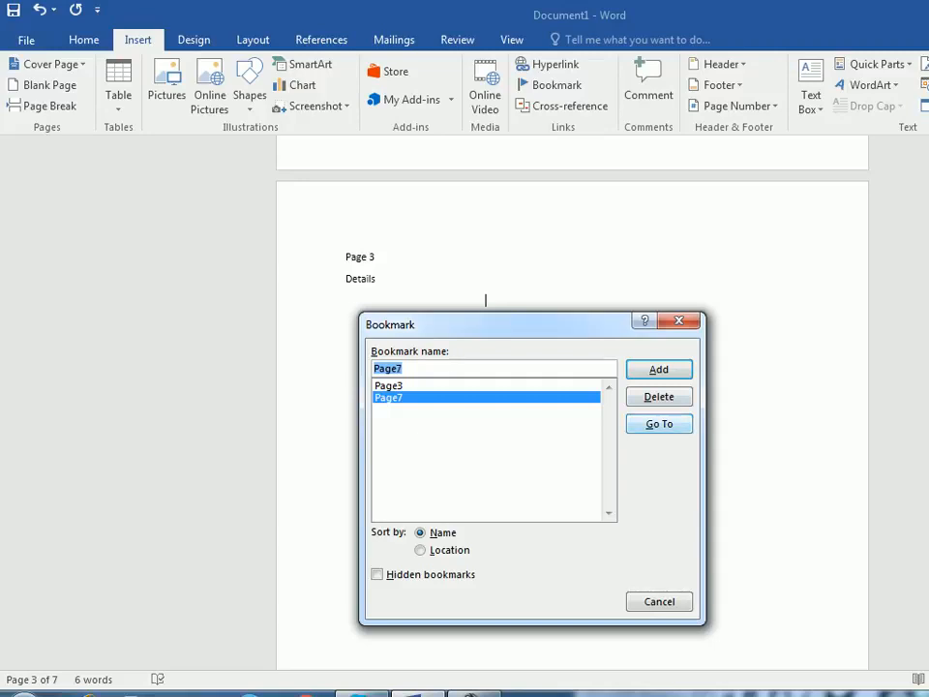
{"action": "key", "text": "alt+g"}
{"action": "key", "text": "Escape"}
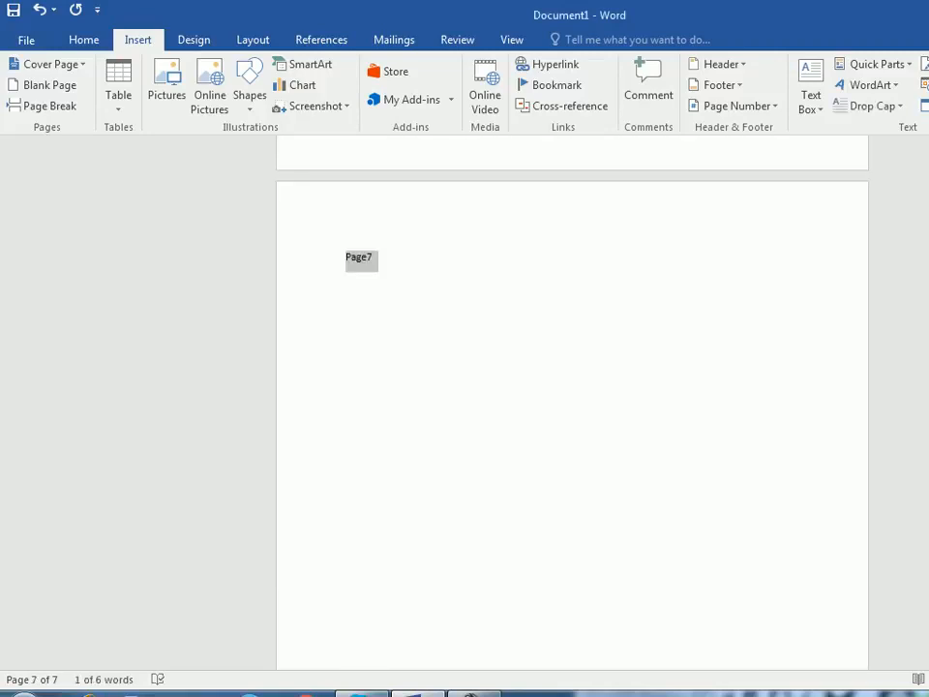
{"action": "left_click", "coordinate": [346, 279]}
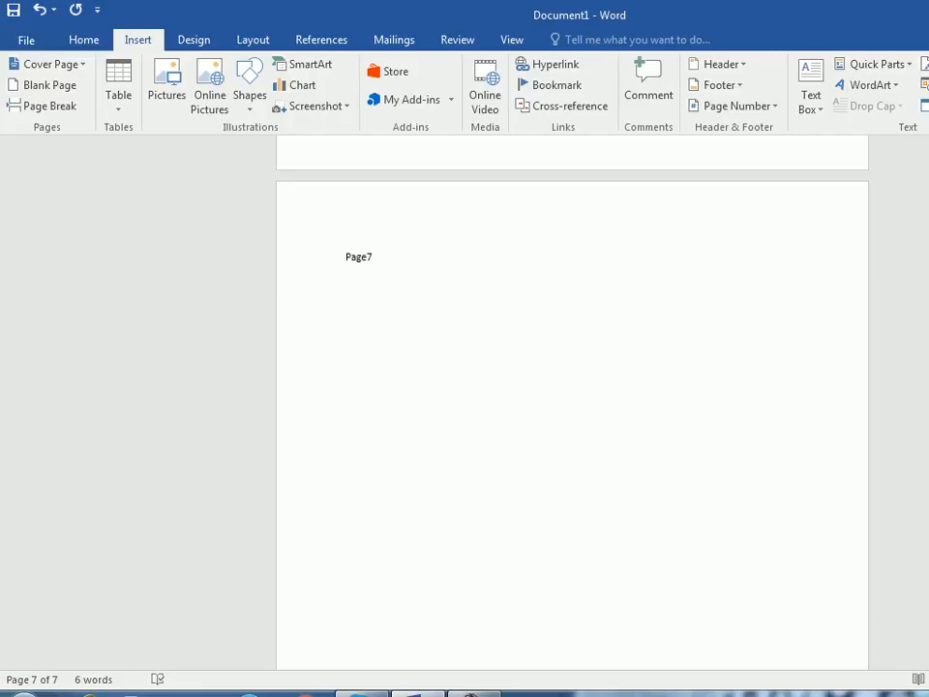
{"action": "left_click", "coordinate": [550, 85]}
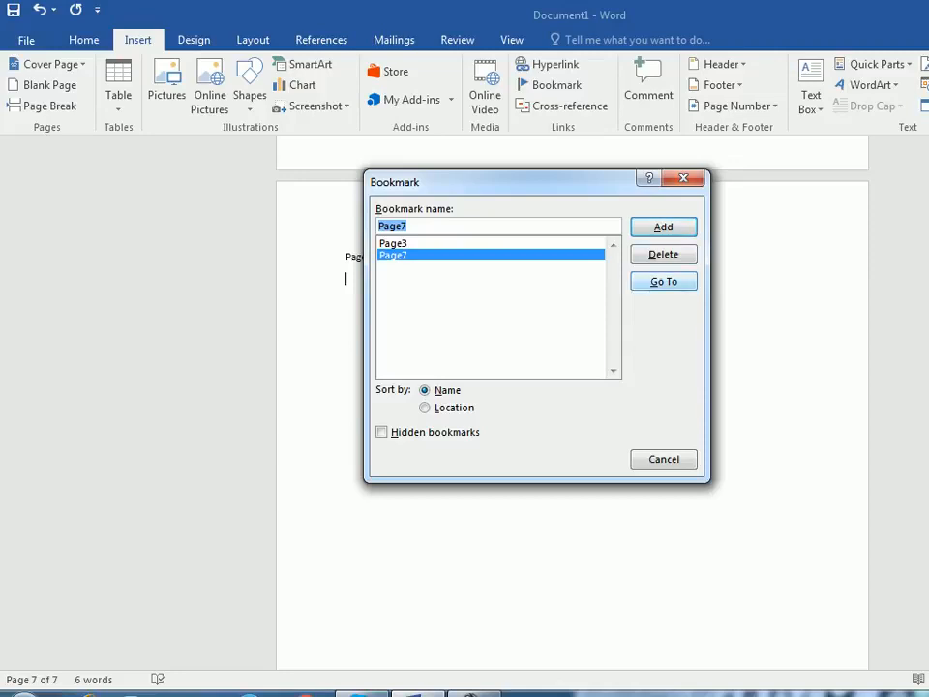
{"action": "left_click", "coordinate": [684, 178]}
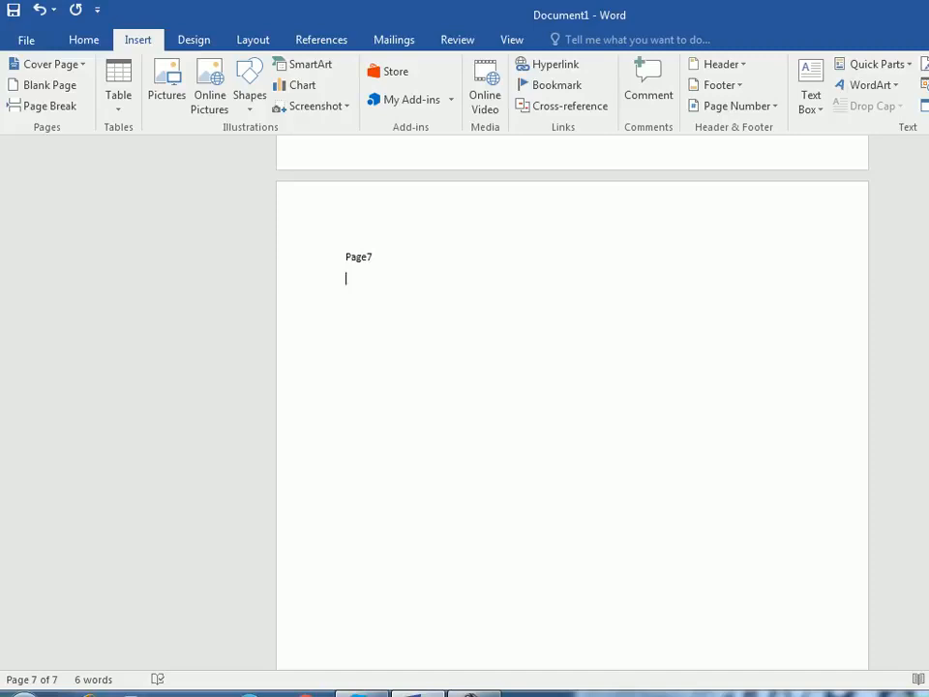
- Examine the reference types offered for a cross-reference, then leave without inserting one
{"action": "left_click", "coordinate": [564, 106]}
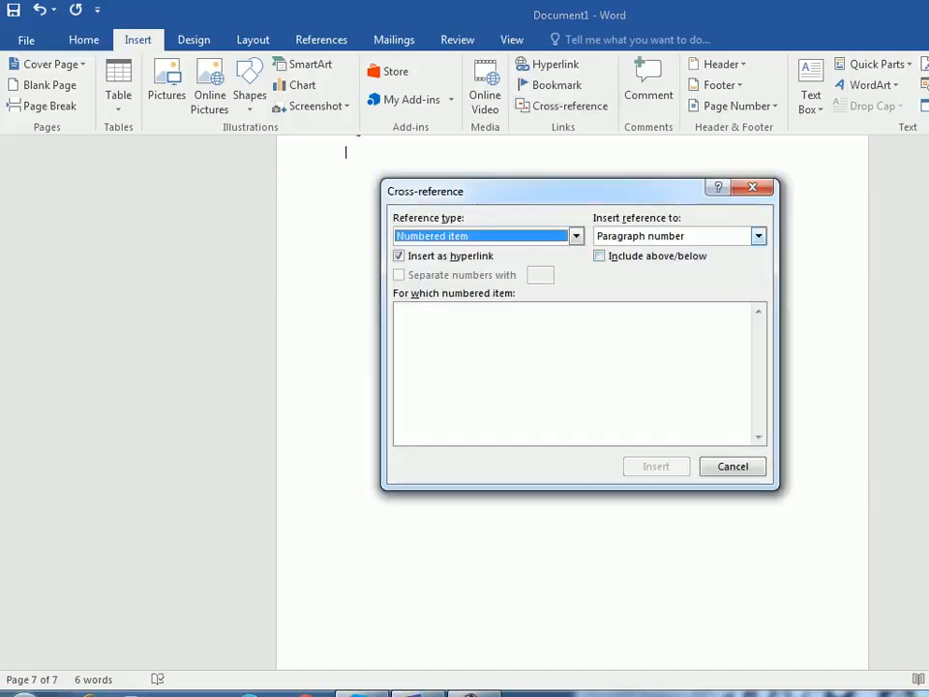
{"action": "left_click", "coordinate": [577, 237]}
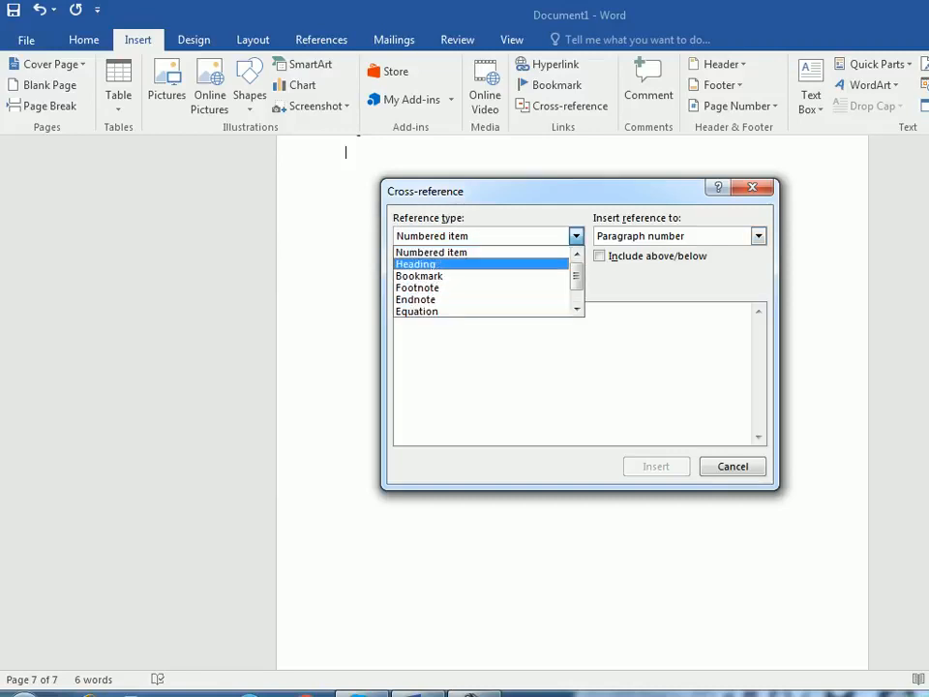
{"action": "scroll", "coordinate": [416, 276], "scroll_direction": "down", "scroll_amount": 1}
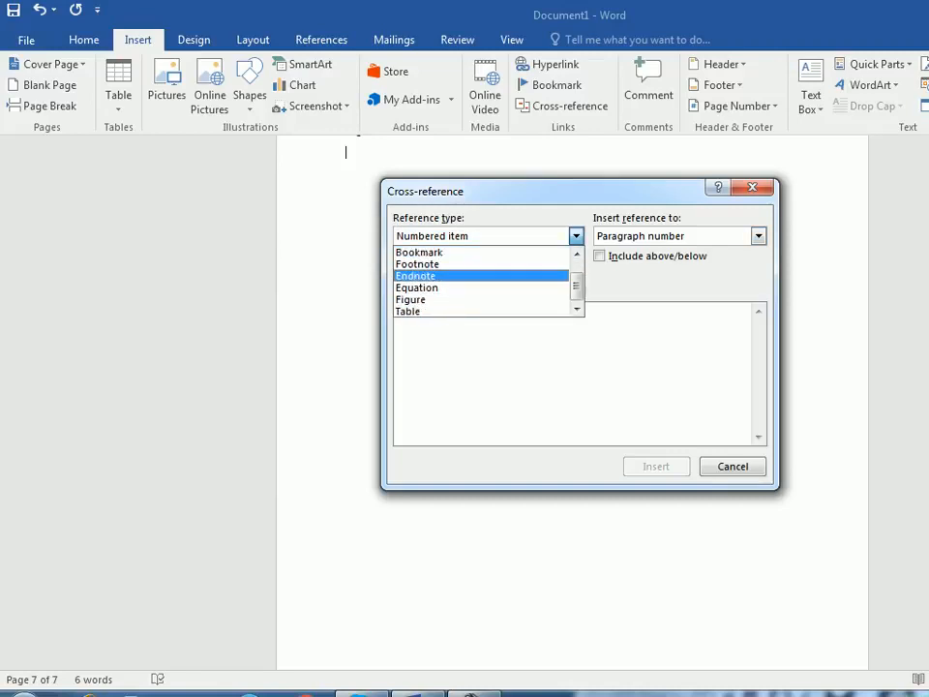
{"action": "scroll", "coordinate": [484, 281], "scroll_direction": "up", "scroll_amount": 1}
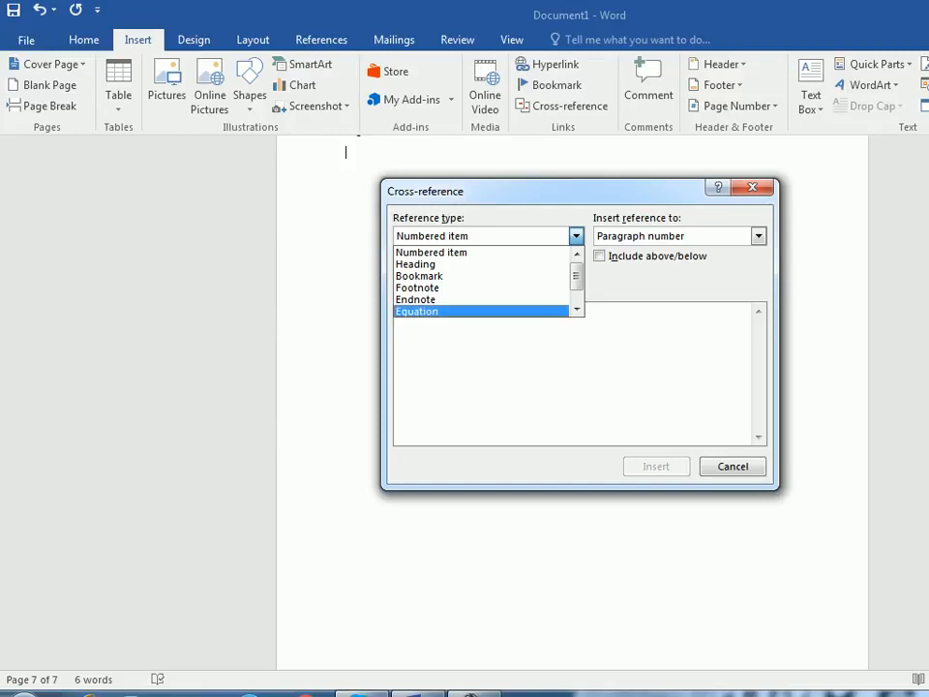
{"action": "scroll", "coordinate": [481, 280], "scroll_direction": "down", "scroll_amount": 1}
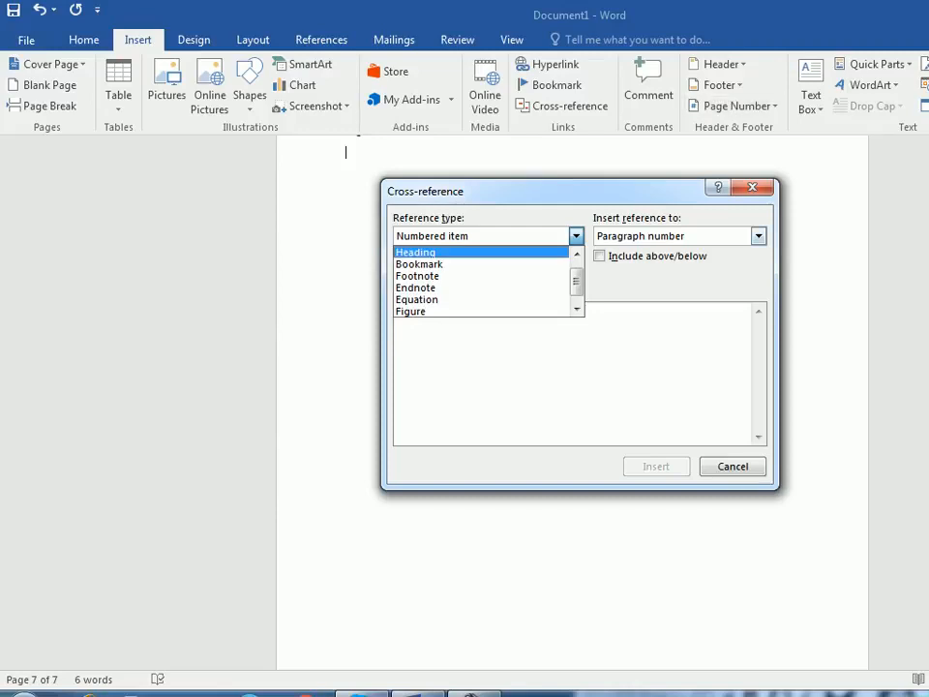
{"action": "scroll", "coordinate": [481, 280], "scroll_direction": "up", "scroll_amount": 1}
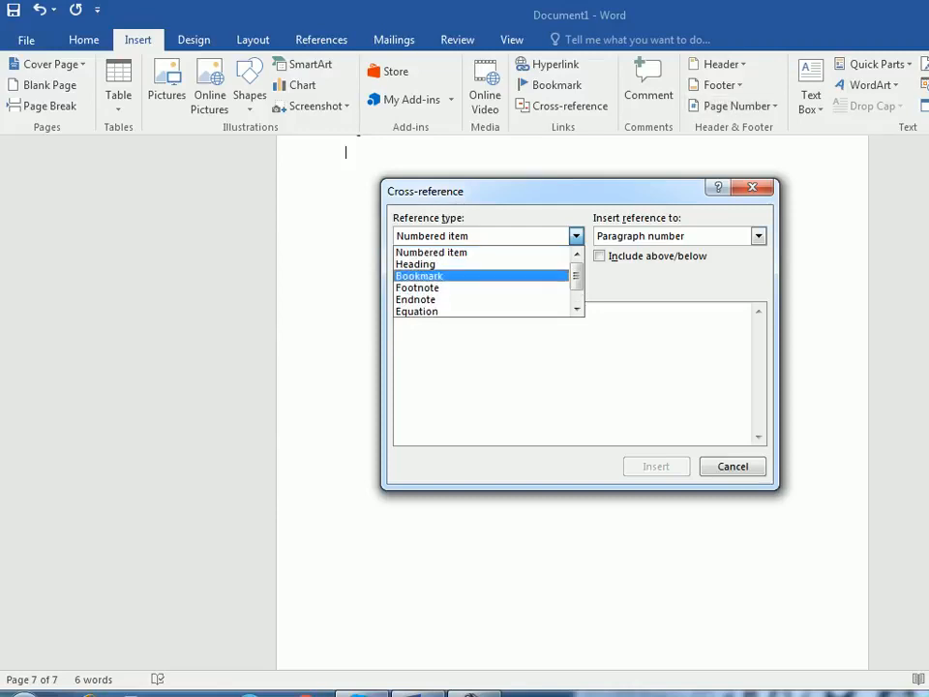
{"action": "left_click", "coordinate": [733, 466]}
{"action": "scroll", "coordinate": [572, 402], "scroll_direction": "up", "scroll_amount": 8}
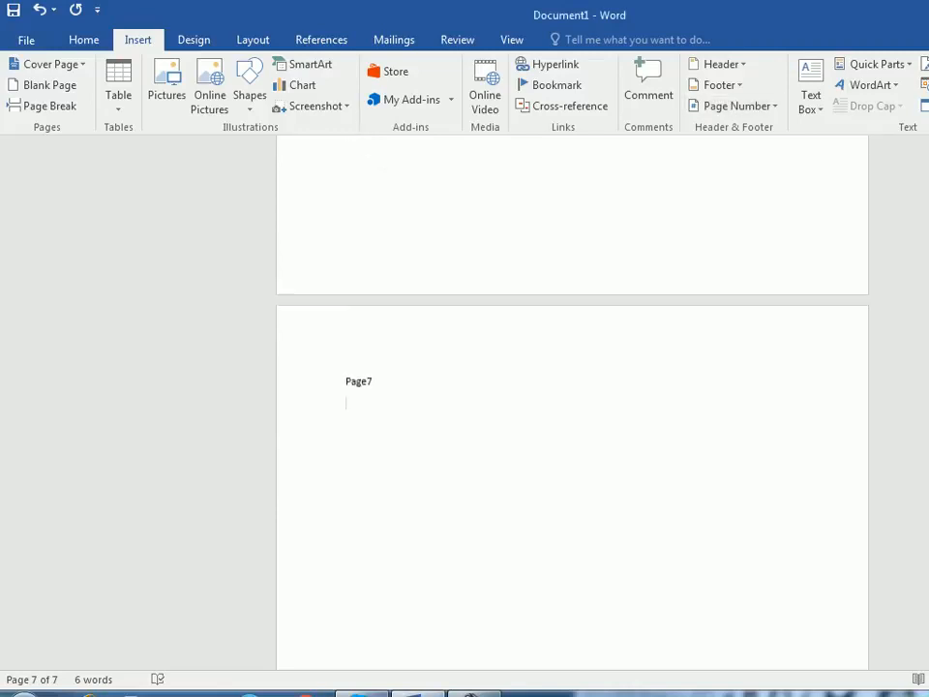
- Start a cross-reference on the seventh page with Bookmark as the reference type and Bookmark text as the inserted reference
{"action": "scroll", "coordinate": [572, 402], "scroll_direction": "down", "scroll_amount": 1}
{"action": "left_click", "coordinate": [550, 85]}
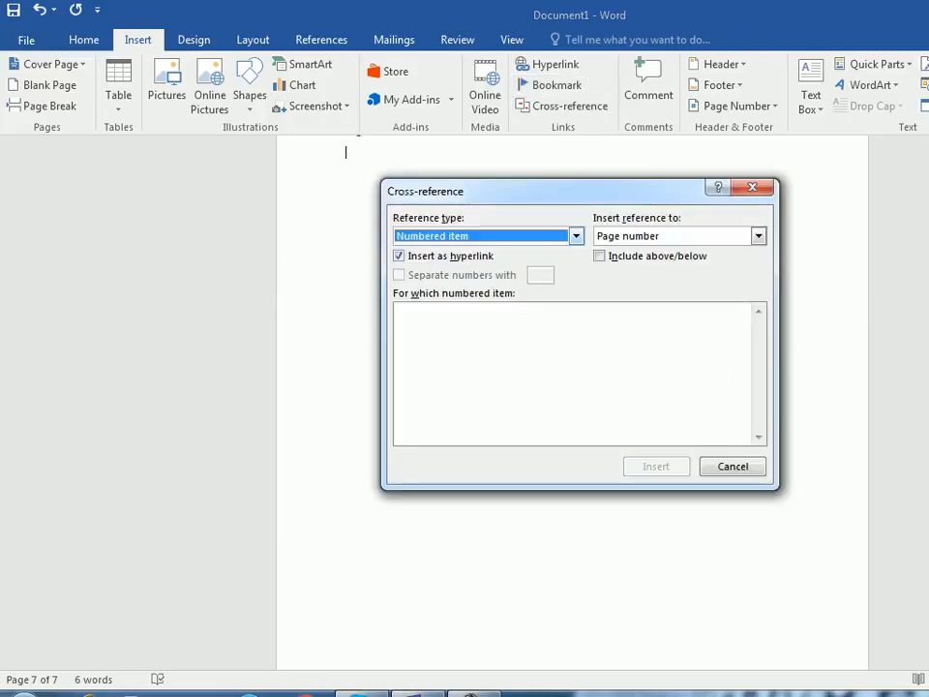
{"action": "key", "text": "alt+Down"}
{"action": "key", "text": "Down"}
{"action": "key", "text": "Down"}
{"action": "key", "text": "Down"}
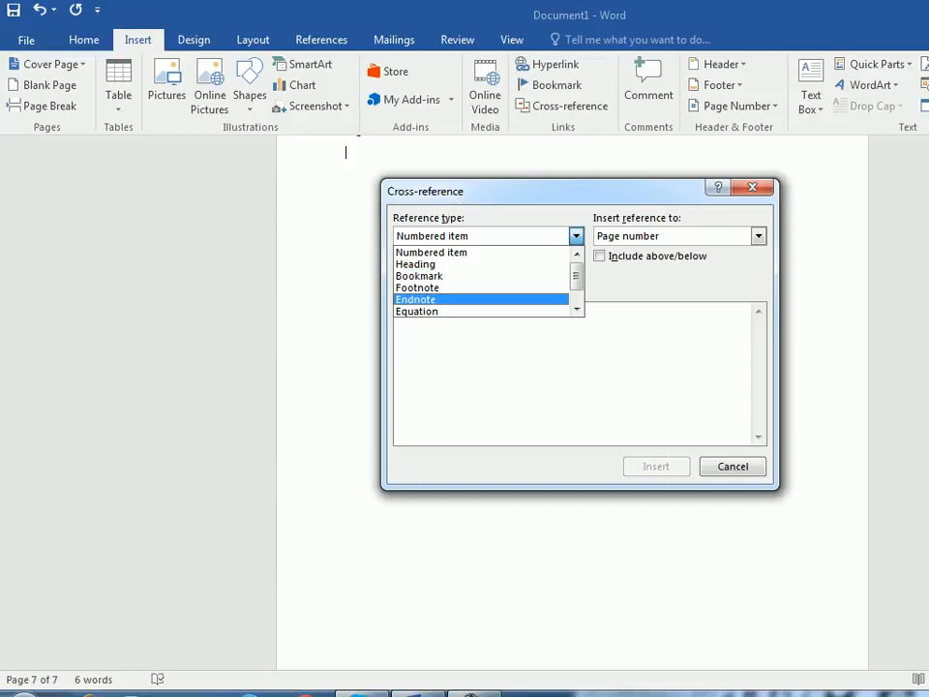
{"action": "key", "text": "Home"}
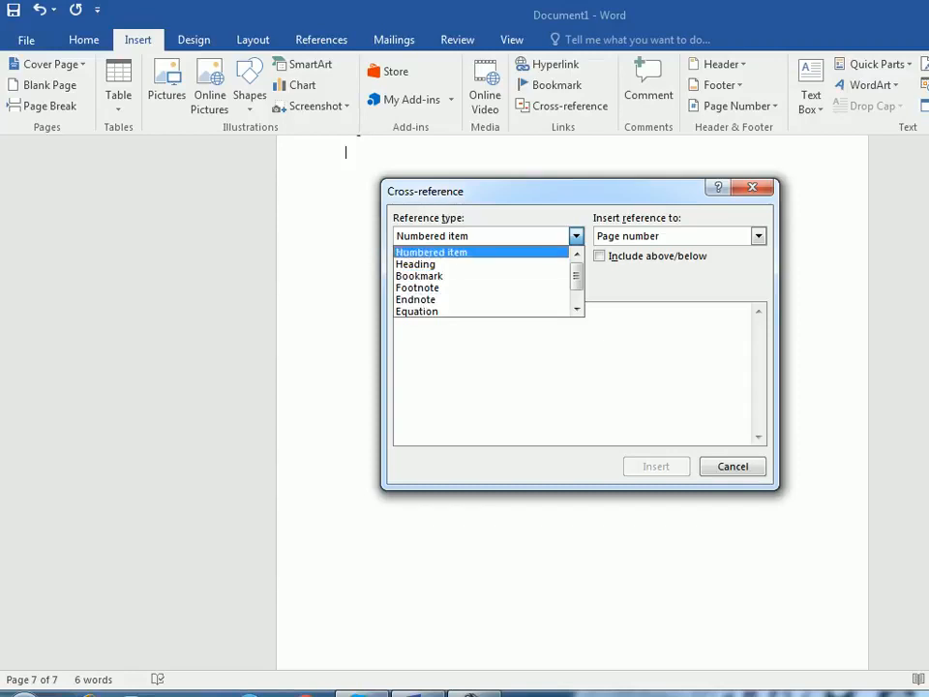
{"action": "key", "text": "Down"}
{"action": "key", "text": "Down"}
{"action": "key", "text": "Return"}
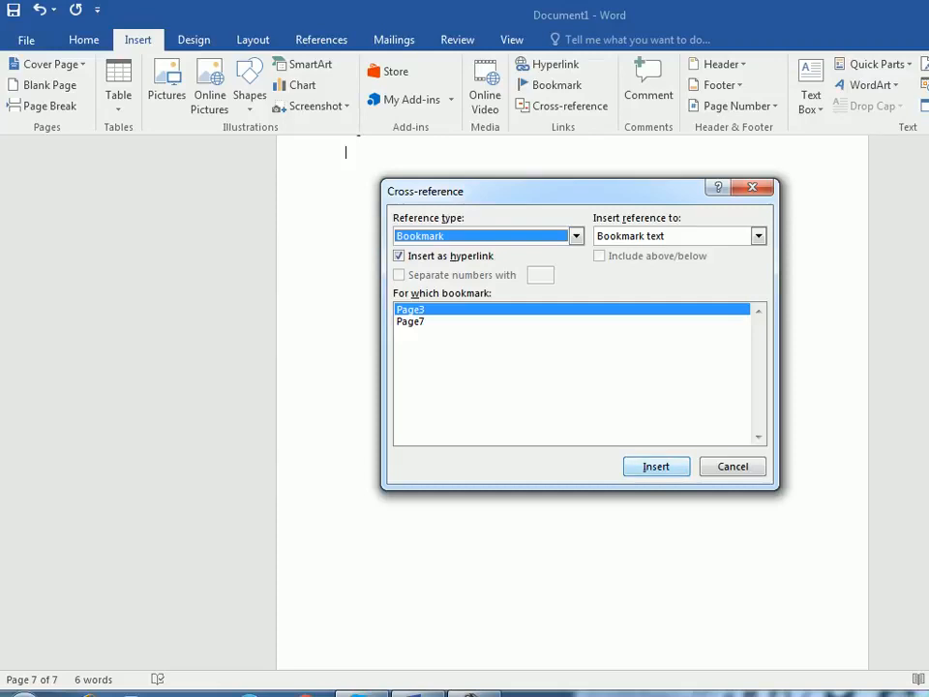
- Insert hyperlinked cross-references to the Page3 and Page7 bookmarks on separate lines below the "Page7" line
{"action": "key", "text": "Return"}
{"action": "left_click", "coordinate": [410, 322]}
{"action": "left_click", "coordinate": [656, 467]}
{"action": "left_click", "coordinate": [733, 467]}
{"action": "scroll", "coordinate": [732, 467], "scroll_direction": "up", "scroll_amount": 3}
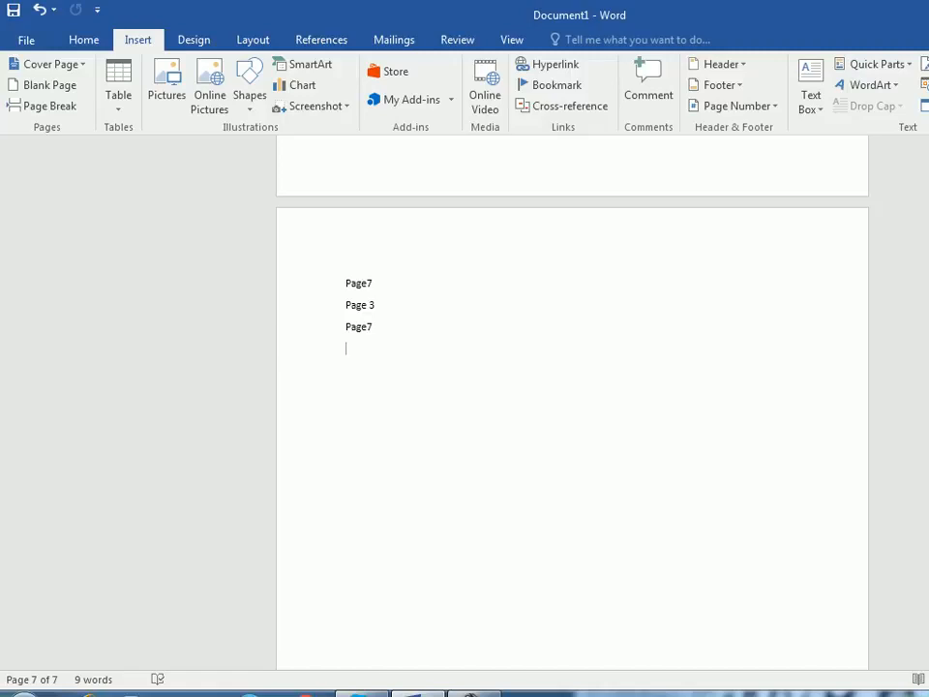
- Follow the "Page 3" cross-reference to test it, and return to the first page
{"action": "left_click", "coordinate": [360, 304], "text": "ctrl"}
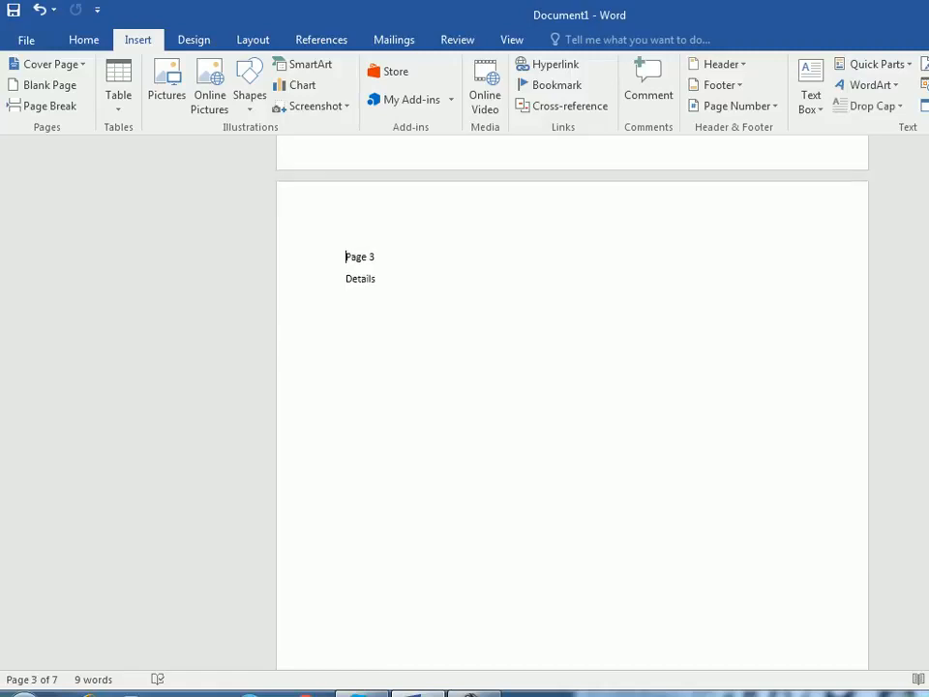
{"action": "scroll", "coordinate": [572, 402], "scroll_direction": "up", "scroll_amount": 5}
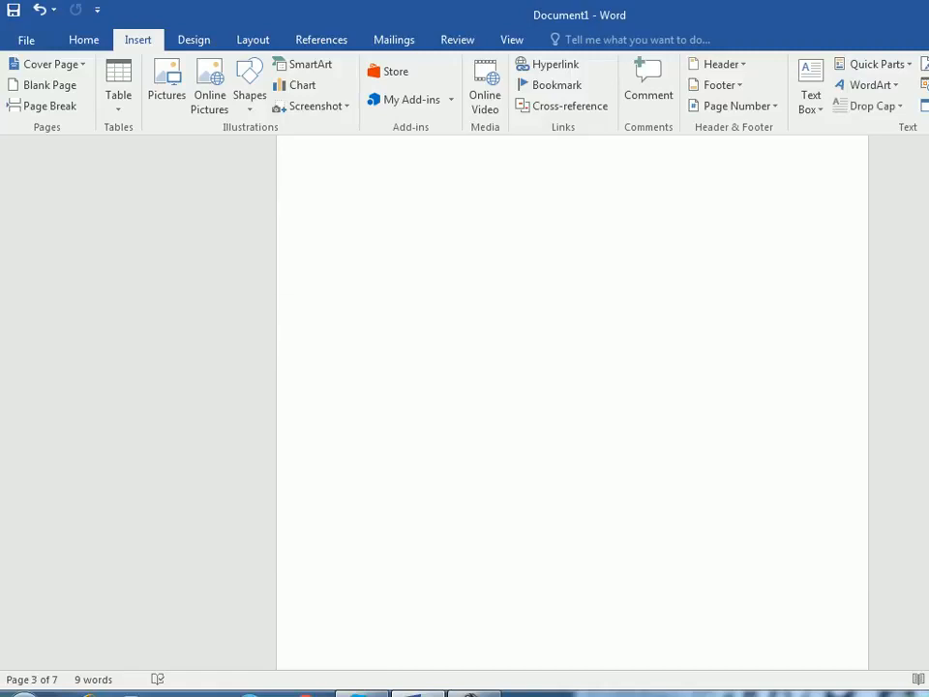
{"action": "scroll", "coordinate": [485, 331], "scroll_direction": "up", "scroll_amount": 5}
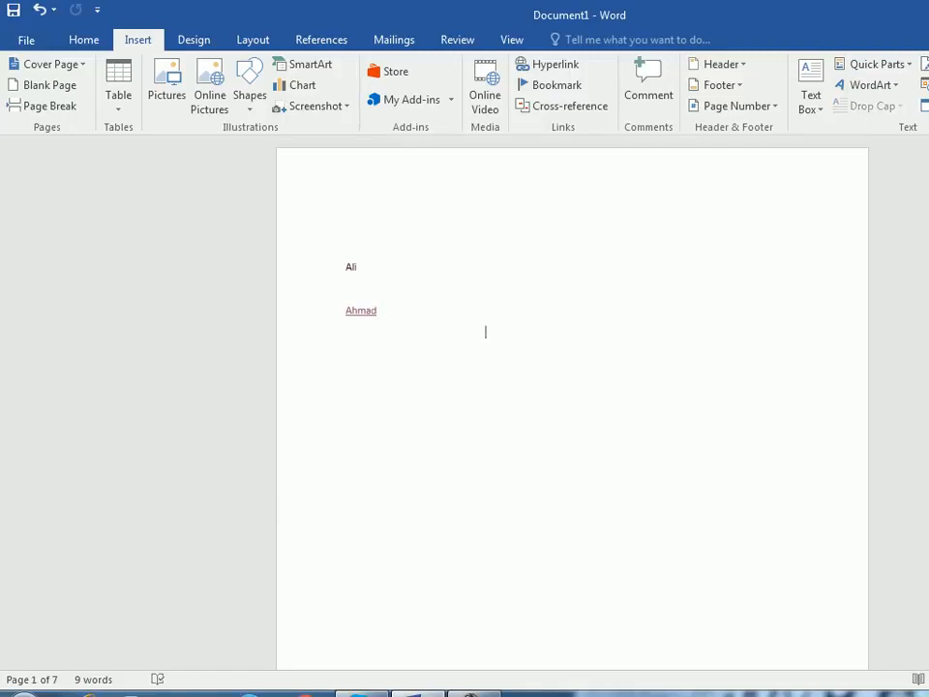
{"action": "scroll", "coordinate": [572, 407], "scroll_direction": "down", "scroll_amount": 3}
{"action": "scroll", "coordinate": [571, 407], "scroll_direction": "down", "scroll_amount": 8}
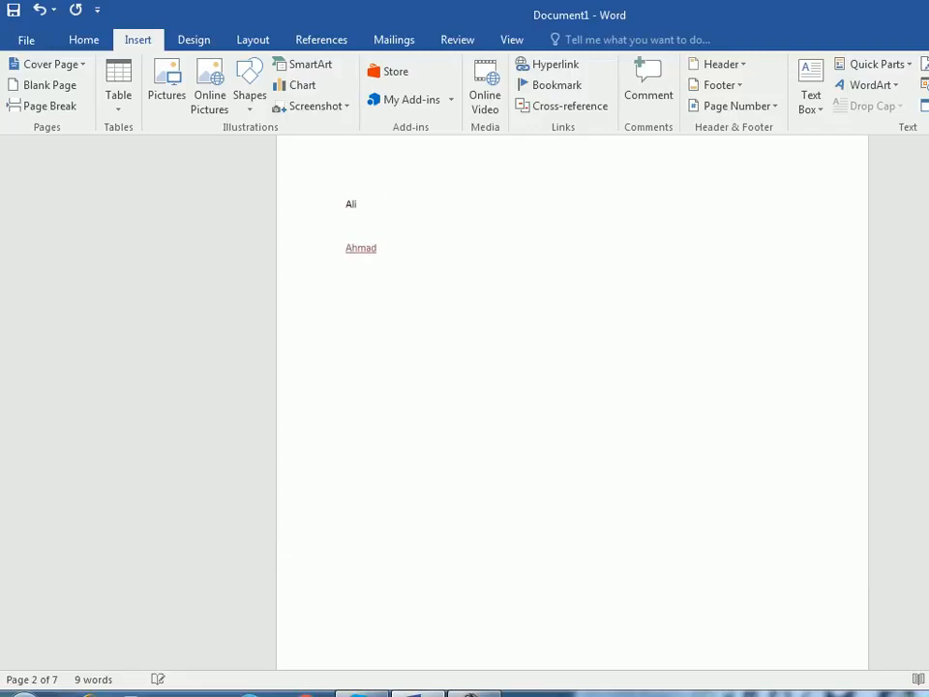
{"action": "scroll", "coordinate": [571, 406], "scroll_direction": "up", "scroll_amount": 1}
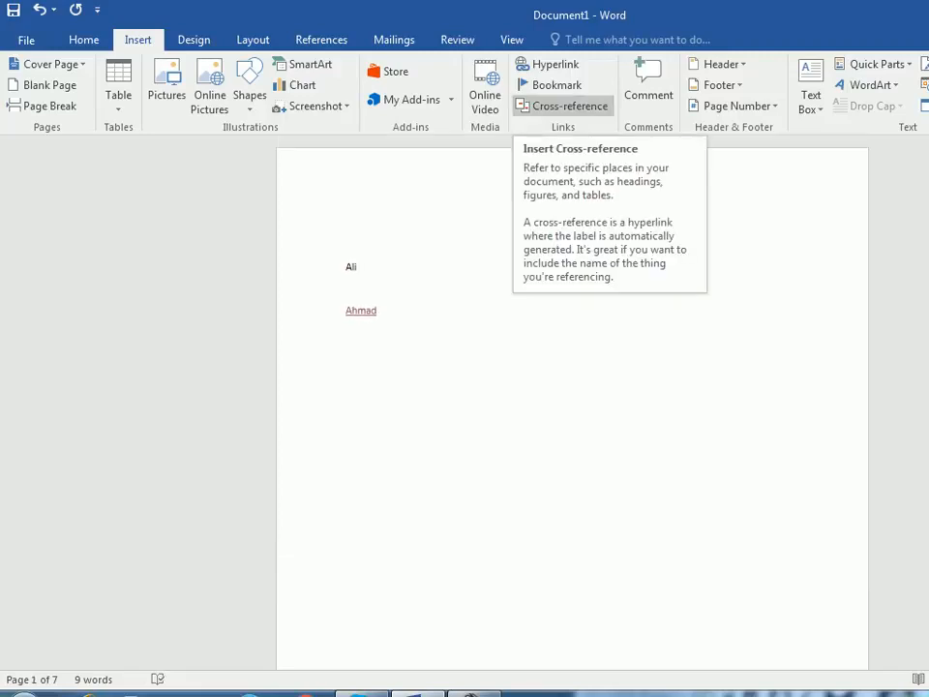
{"action": "left_click", "coordinate": [561, 106]}
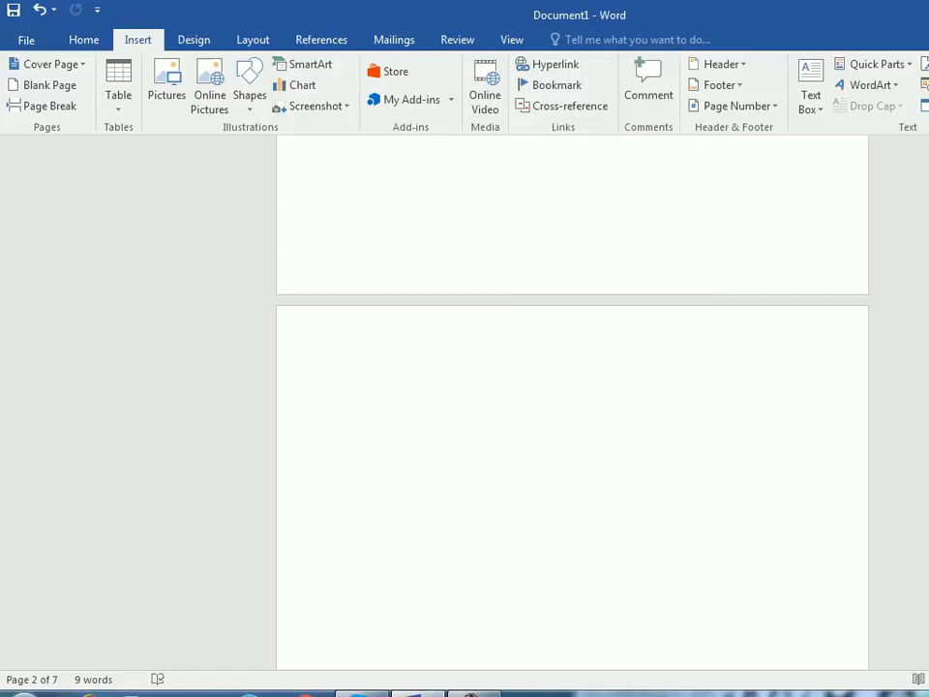
{"action": "scroll", "coordinate": [572, 401], "scroll_direction": "up", "scroll_amount": 10}
{"action": "left_click", "coordinate": [346, 288]}
{"action": "left_click", "coordinate": [486, 332]}
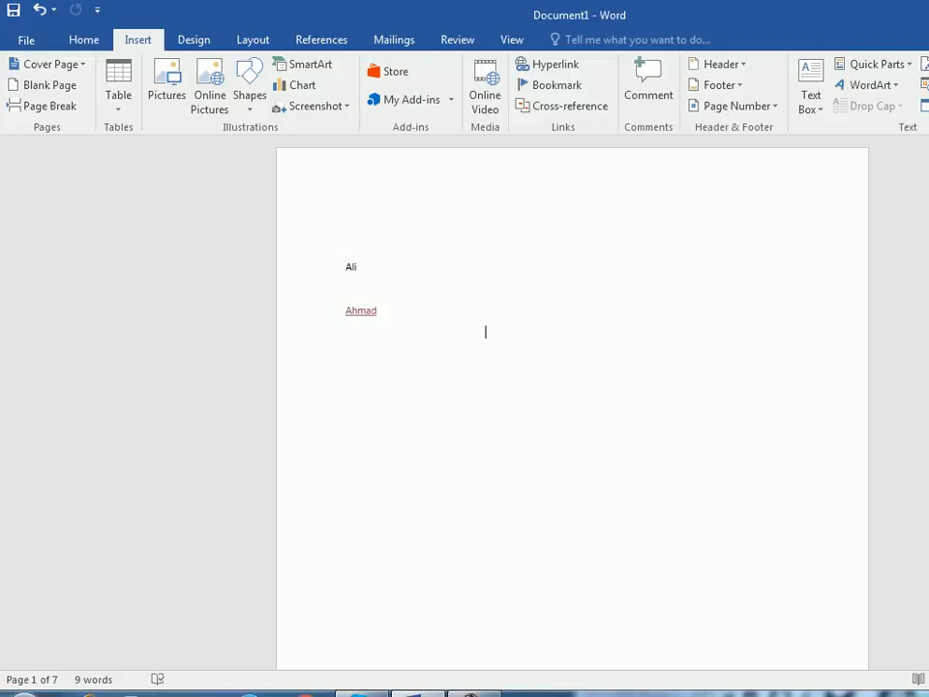
- Attach a comment to the first name on page 1 stating whose son the person is
{"action": "key", "text": "ctrl+z"}
{"action": "key", "text": "Return"}
{"action": "double_click", "coordinate": [351, 267]}
{"action": "left_click", "coordinate": [648, 87]}
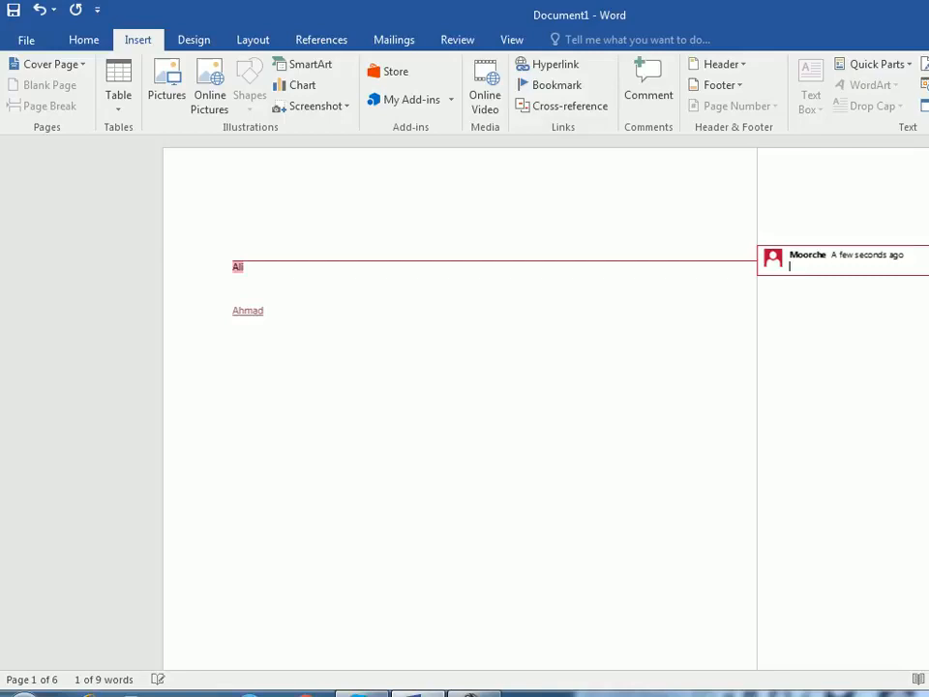
{"action": "left_click", "coordinate": [230, 288]}
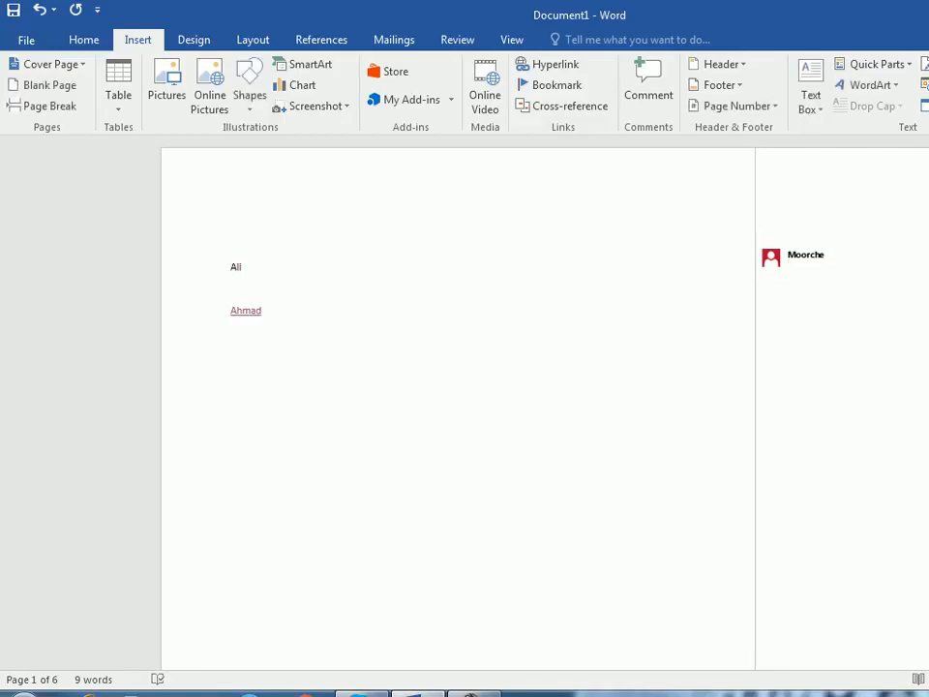
{"action": "left_click", "coordinate": [790, 266]}
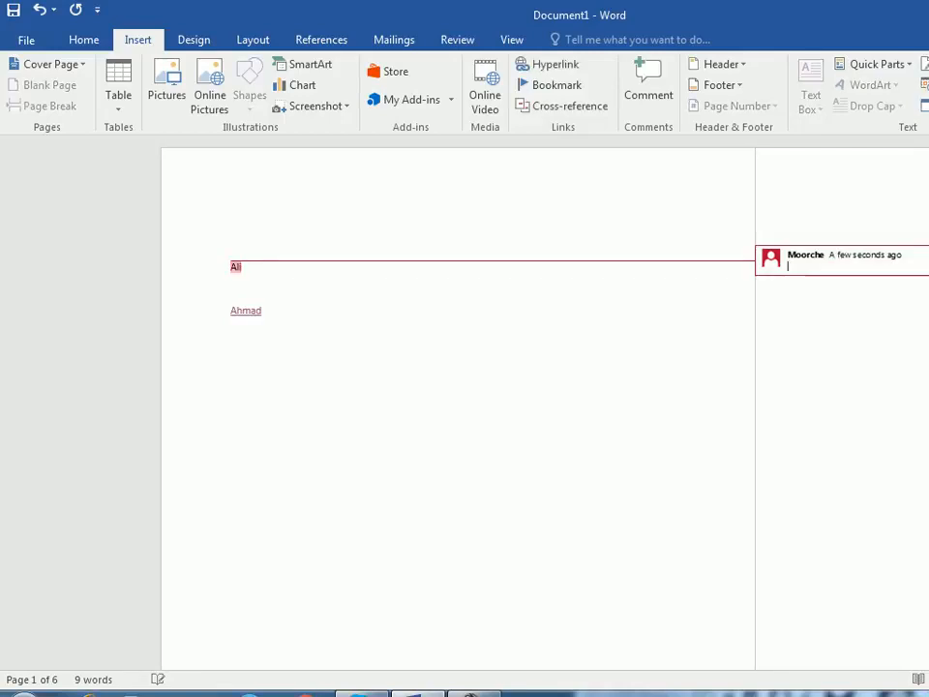
{"action": "type", "text": "a"}
{"action": "key", "text": "BackSpace"}
{"action": "type", "text": "Ali son ofwali"}
- Reopen the comment on the first name and add the missing space after "of"
{"action": "left_click", "coordinate": [416, 339]}
{"action": "left_click", "coordinate": [231, 267]}
{"action": "left_click", "coordinate": [836, 266]}
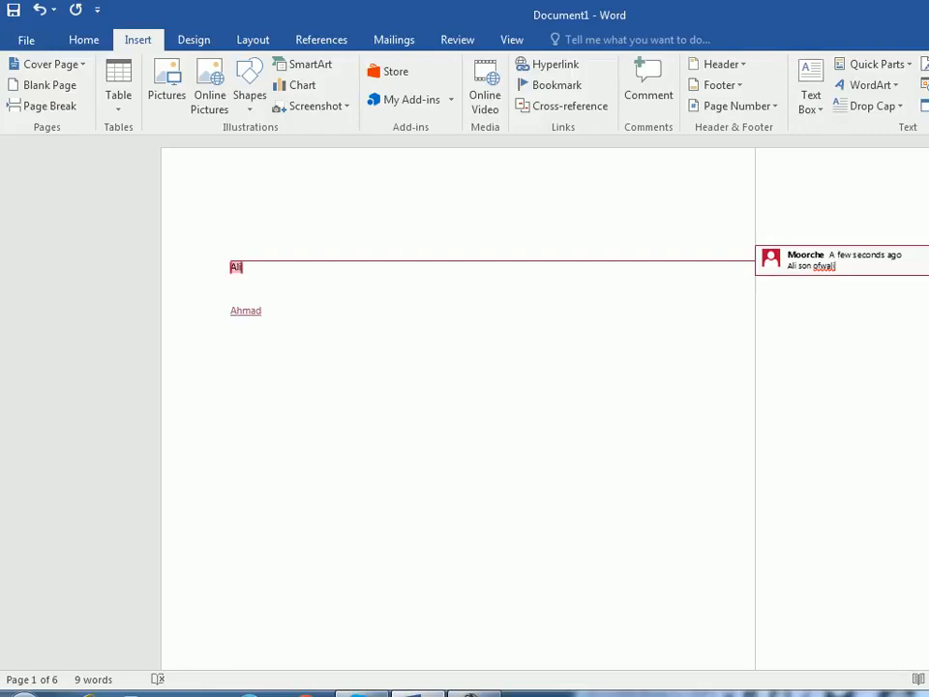
{"action": "left_click", "coordinate": [231, 354]}
{"action": "left_click", "coordinate": [823, 266]}
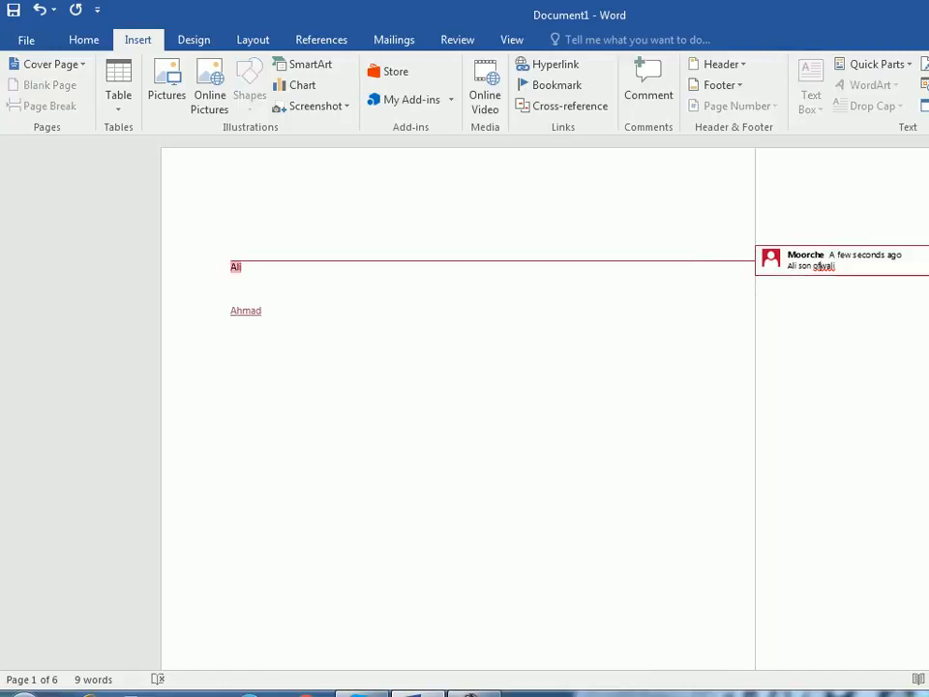
{"action": "left_click", "coordinate": [261, 309]}
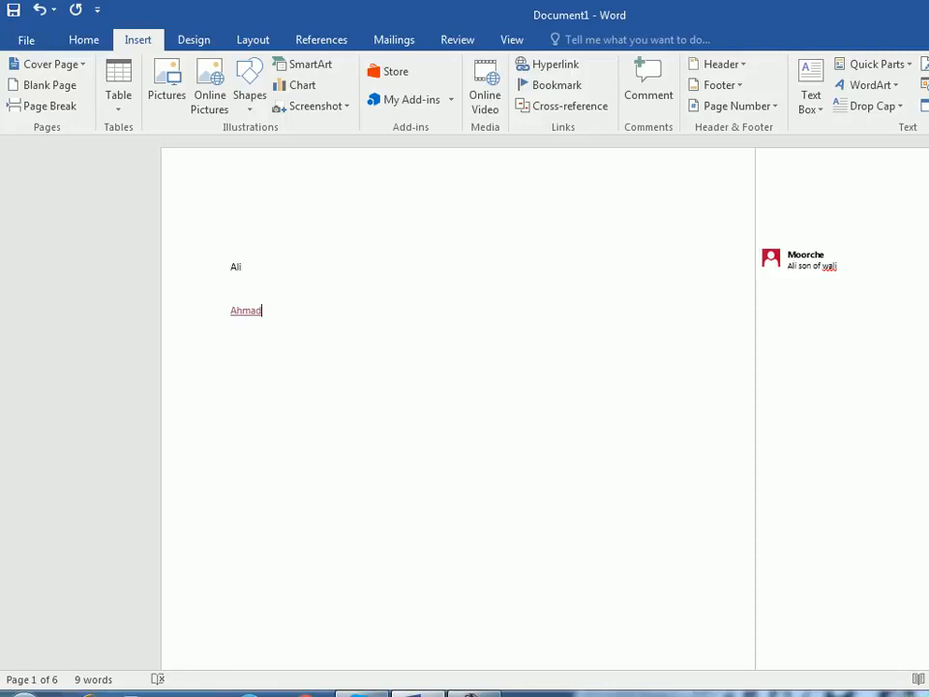
- Attach a comment to the linked second name reading "Please add the financial 2018"
{"action": "left_click", "coordinate": [211, 313]}
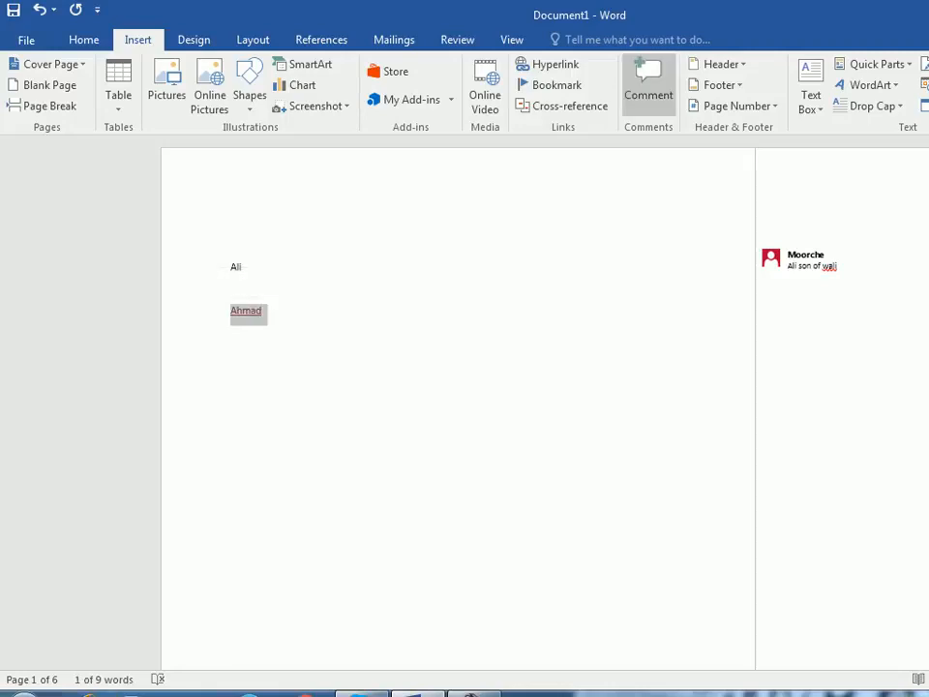
{"action": "left_click", "coordinate": [648, 85]}
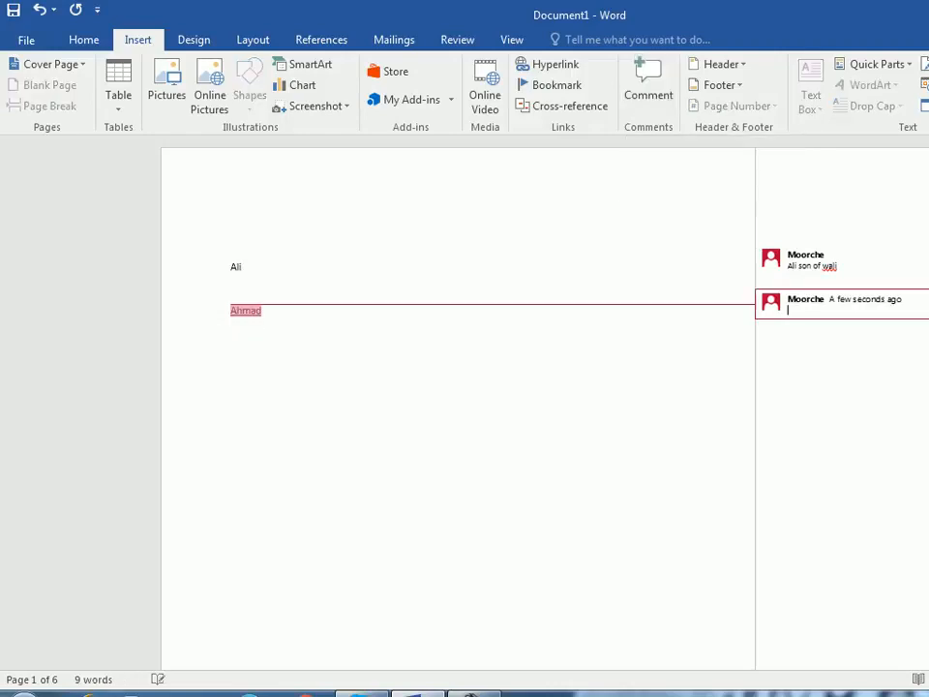
{"action": "type", "text": "please add thef"}
{"action": "key", "text": "BackSpace"}
{"action": "type", "text": "title"}
{"action": "key", "text": "BackSpace"}
{"action": "key", "text": "BackSpace"}
{"action": "key", "text": "BackSpace"}
{"action": "key", "text": "BackSpace"}
{"action": "key", "text": "BackSpace"}
{"action": "key", "text": "BackSpace"}
{"action": "type", "text": "financ"}
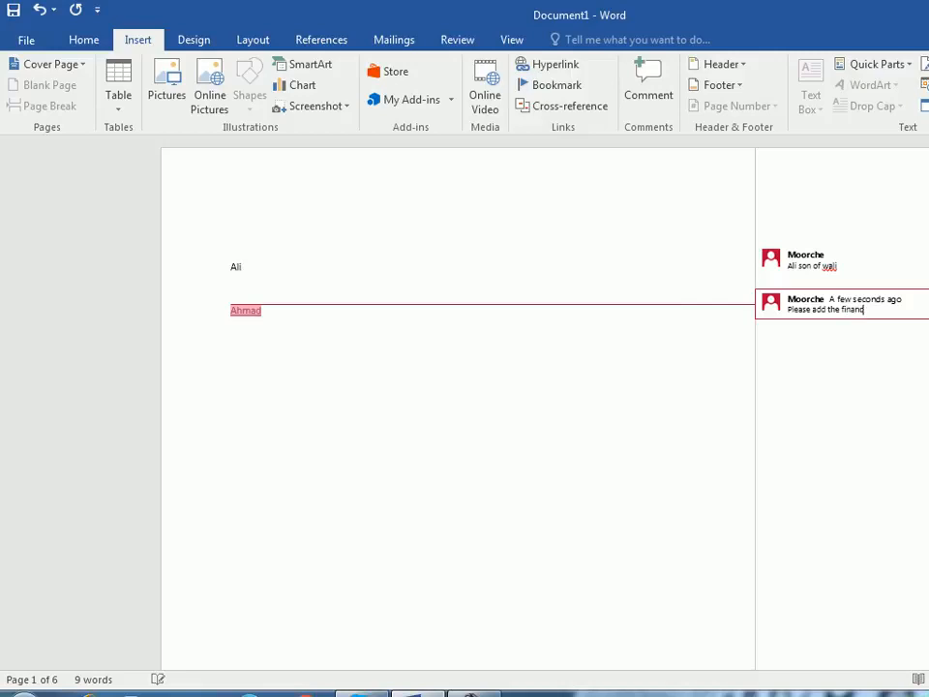
{"action": "type", "text": "ial 2018"}
{"action": "left_click", "coordinate": [369, 398]}
{"action": "left_click", "coordinate": [241, 267]}
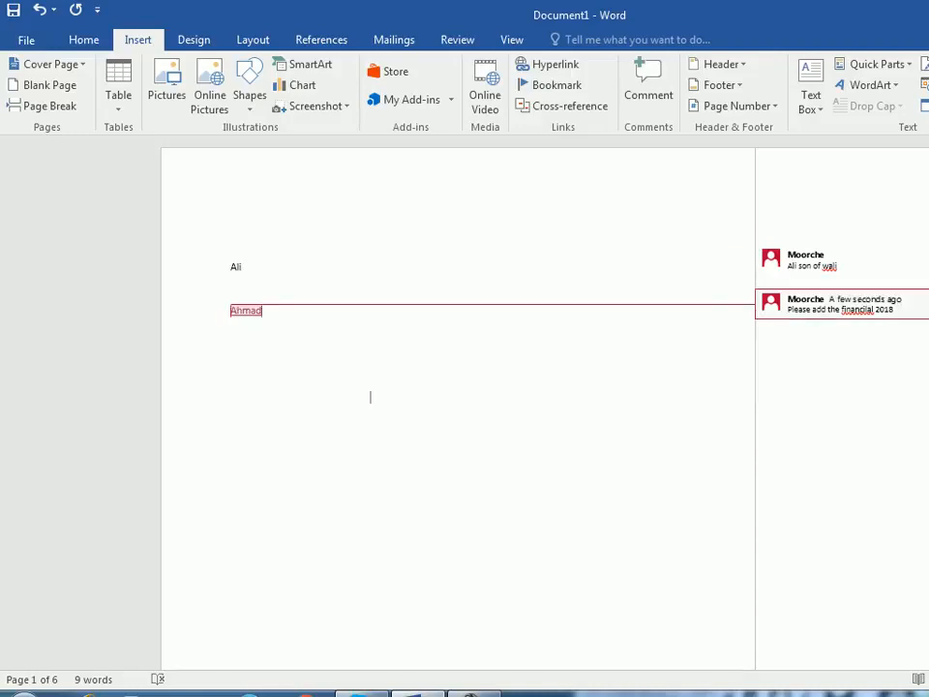
- Delete the comment attached to the linked second name
{"action": "right_click", "coordinate": [871, 311]}
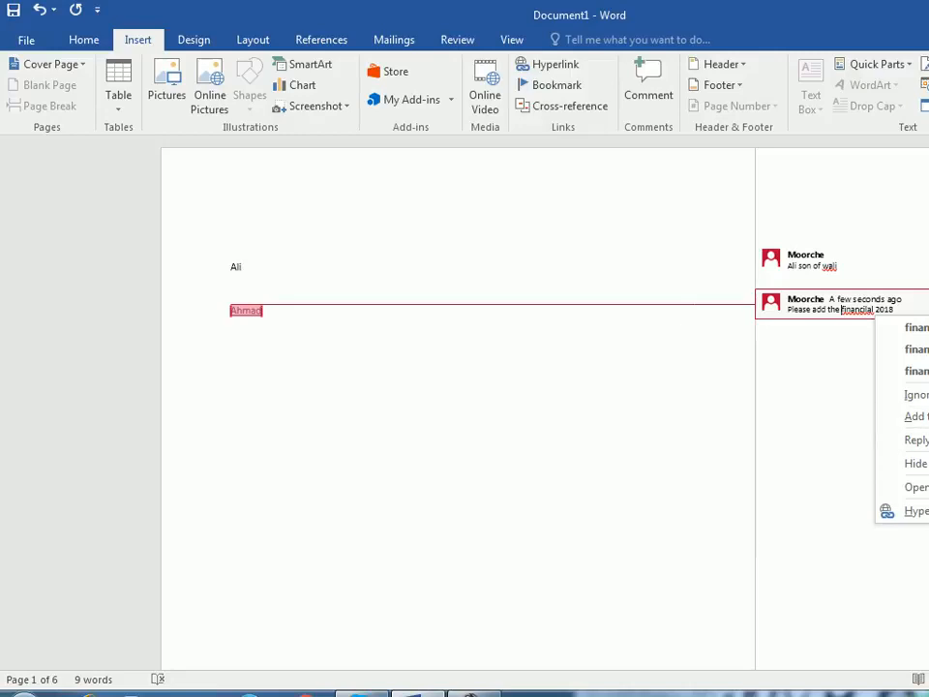
{"action": "left_click", "coordinate": [871, 259]}
{"action": "left_click", "coordinate": [861, 300]}
{"action": "right_click", "coordinate": [825, 307]}
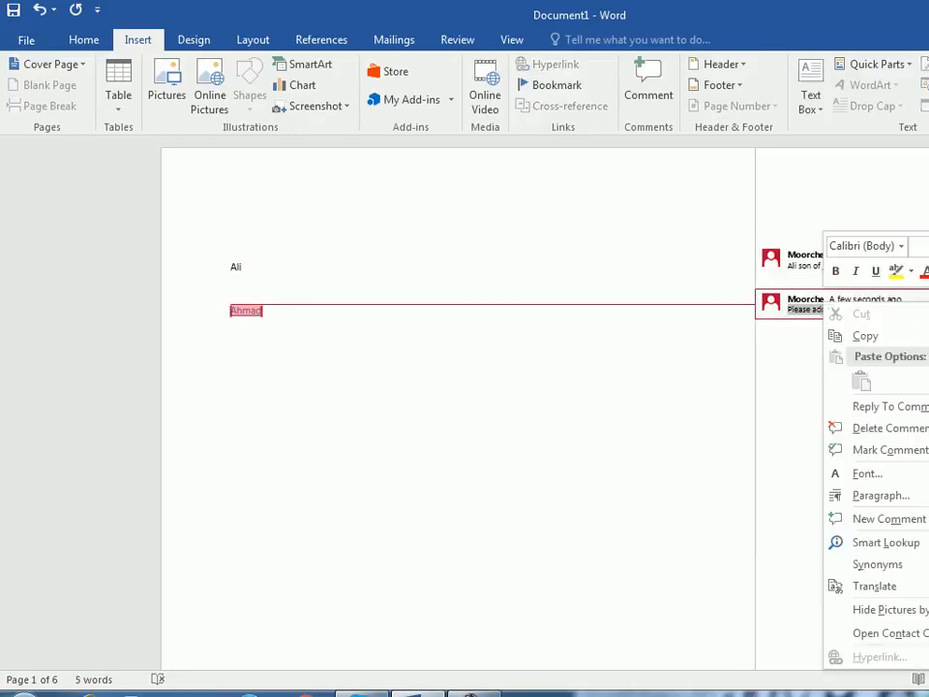
{"action": "left_click", "coordinate": [888, 428]}
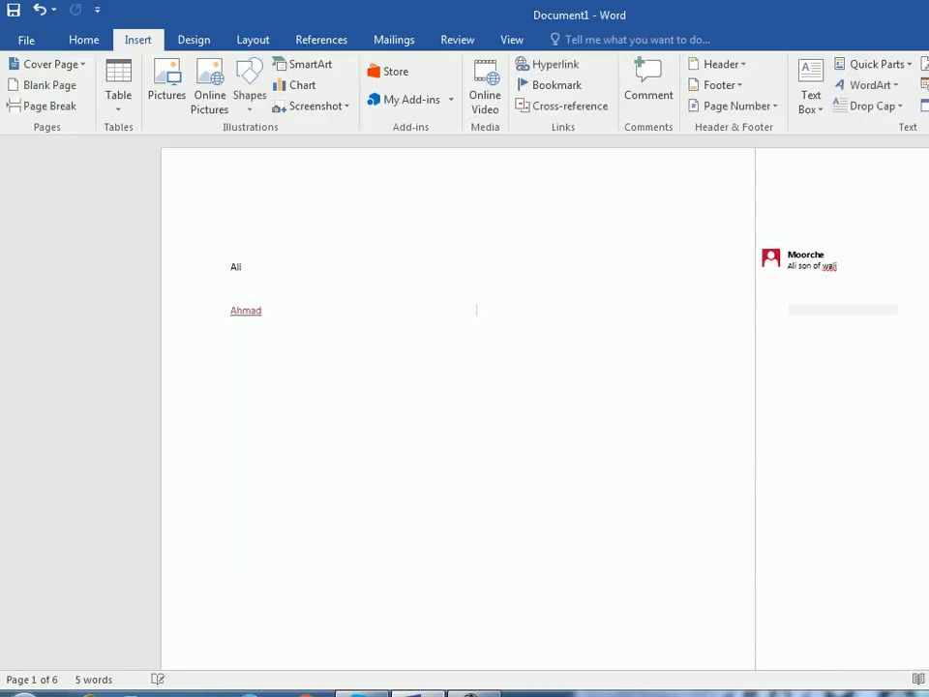
- Delete the comment attached to the first name on page 1
{"action": "left_click", "coordinate": [813, 265]}
{"action": "right_click", "coordinate": [829, 265]}
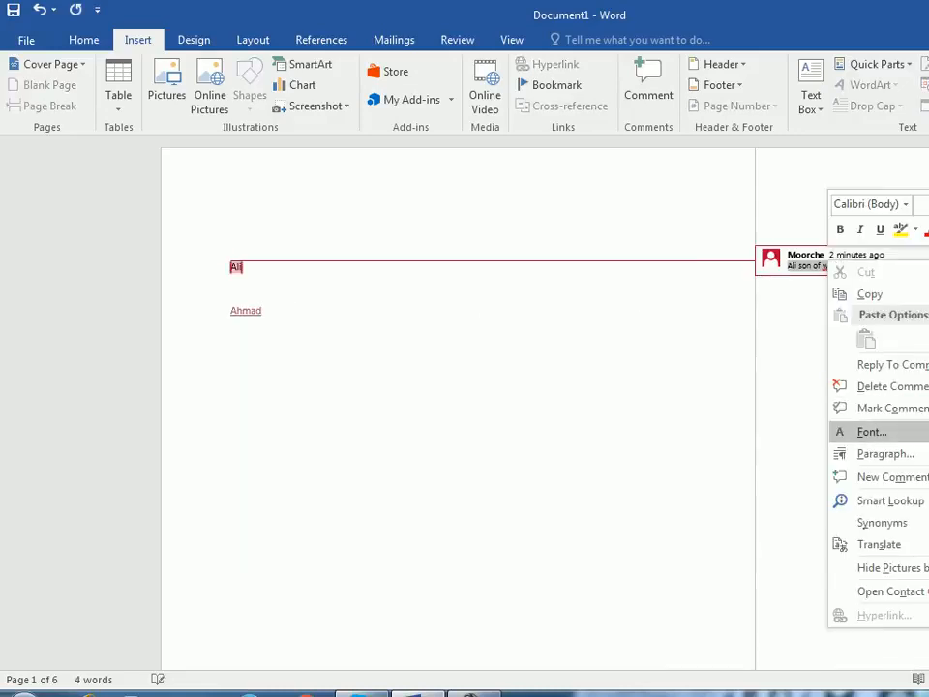
{"action": "left_click", "coordinate": [888, 386]}
{"action": "left_click", "coordinate": [346, 288]}
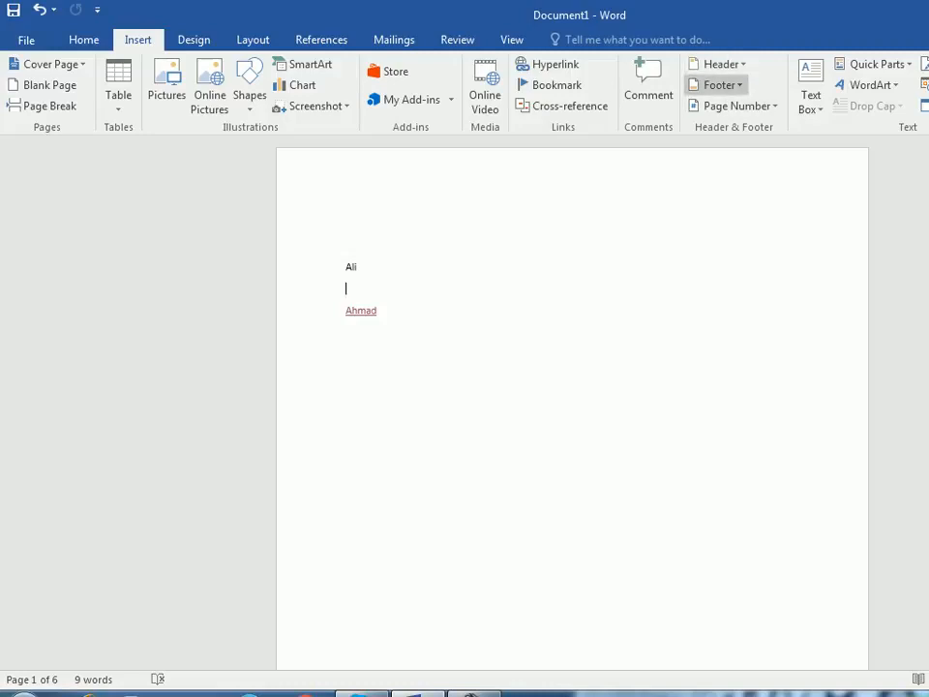
- Insert new lines above the first name on page 1 and enter the heading "Header:"
{"action": "key", "text": "Up"}
{"action": "key", "text": "Return"}
{"action": "key", "text": "Up"}
{"action": "key", "text": "Return"}
{"action": "type", "text": "Header:"}
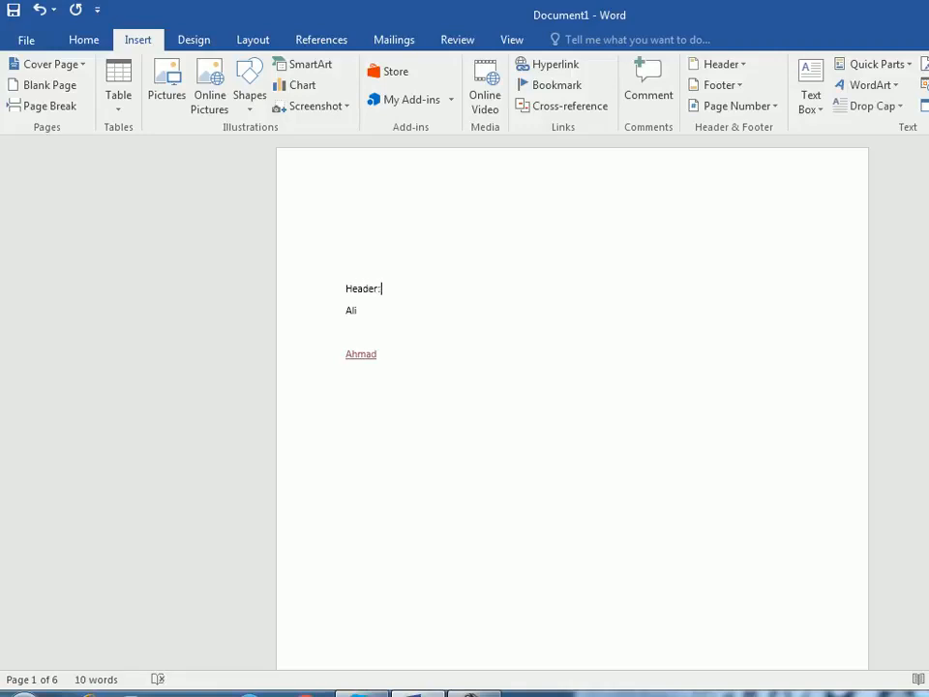
- Below "Header:", add an indented line reading "The repeated text at the top of every page"
{"action": "key", "text": "Return"}
{"action": "key", "text": "Tab"}
{"action": "type", "text": "ther"}
{"action": "key", "text": "BackSpace"}
{"action": "type", "text": "repeated tedx"}
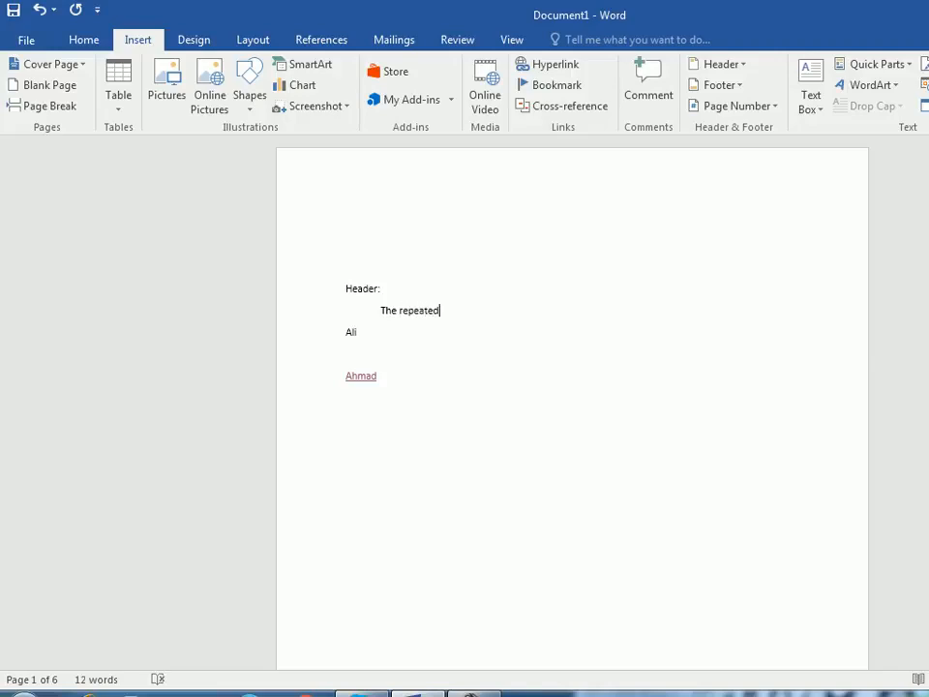
{"action": "key", "text": "BackSpace"}
{"action": "key", "text": "BackSpace"}
{"action": "type", "text": "xt th"}
{"action": "key", "text": "BackSpace"}
{"action": "key", "text": "BackSpace"}
{"action": "key", "text": "BackSpace"}
{"action": "type", "text": "at th"}
{"action": "key", "text": "BackSpace"}
{"action": "key", "text": "BackSpace"}
{"action": "type", "text": "thet"}
{"action": "key", "text": "BackSpace"}
{"action": "type", "text": "top of ever"}
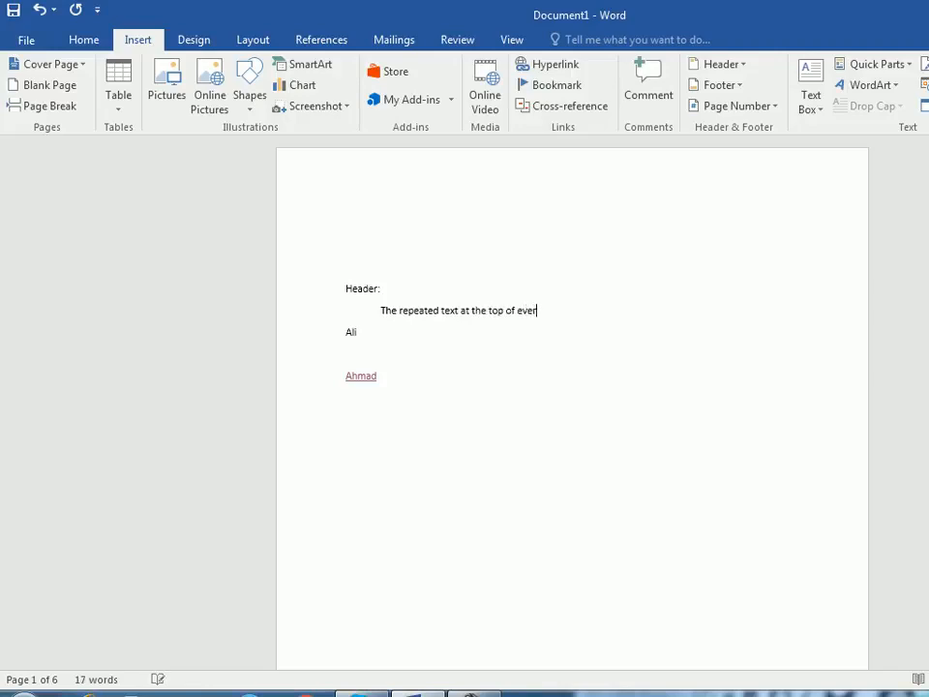
{"action": "type", "text": "y  page"}
- Add the heading "Footer:" below the header definition and start an indented line under it
{"action": "key", "text": "Return"}
{"action": "type", "text": "footer:"}
{"action": "key", "text": "Return"}
{"action": "key", "text": "Tab"}
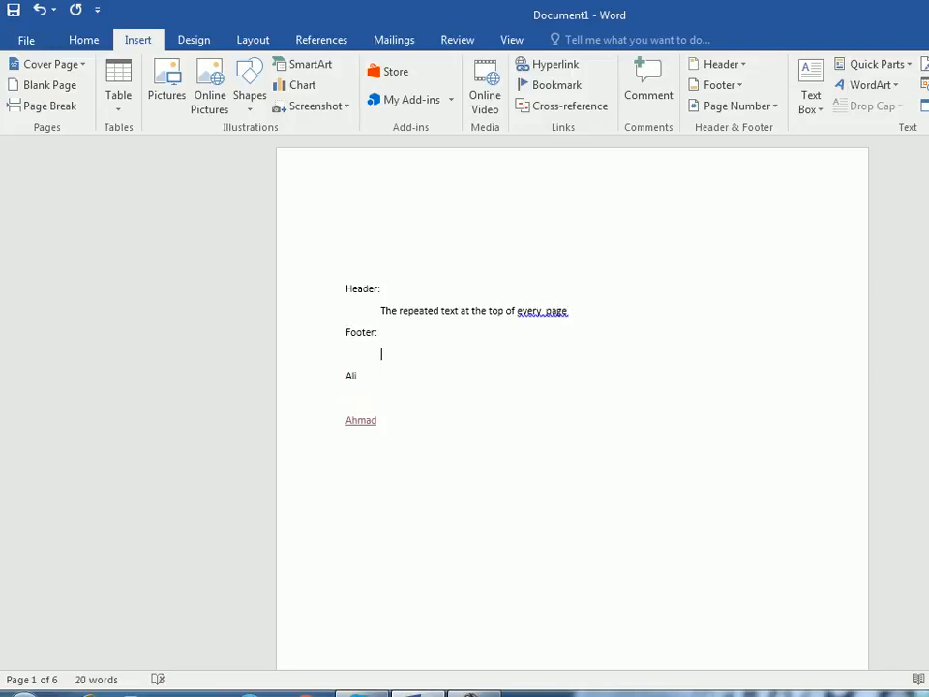
- Define the footer on the indented line as "The repeated text at the bottem of every page"
{"action": "type", "text": "The repeated text at "}
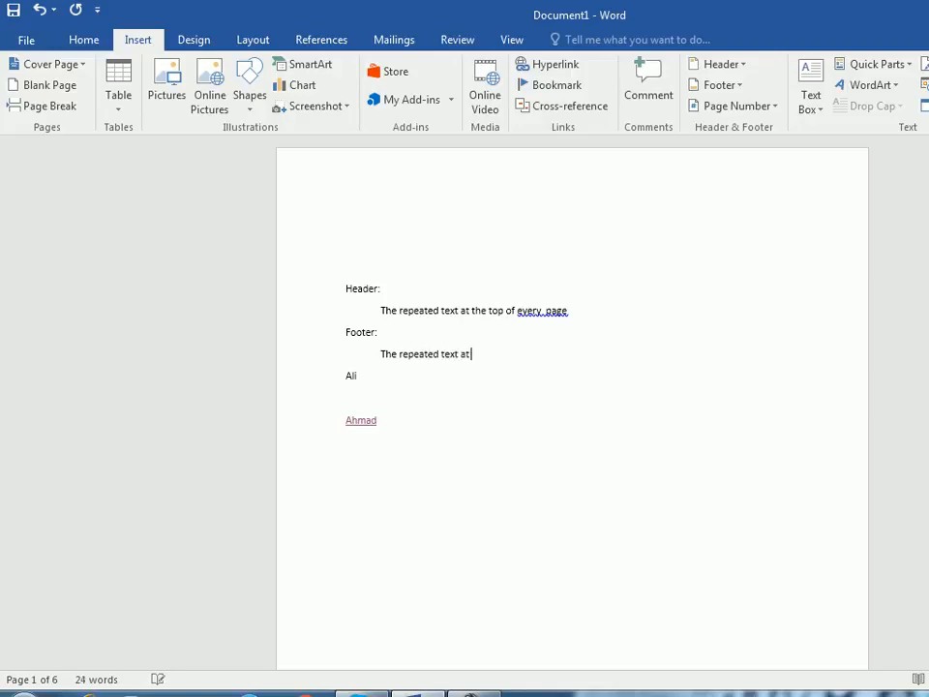
{"action": "type", "text": "theb"}
{"action": "key", "text": "BackSpace"}
{"action": "key", "text": "BackSpace"}
{"action": "type", "text": "bottem of e"}
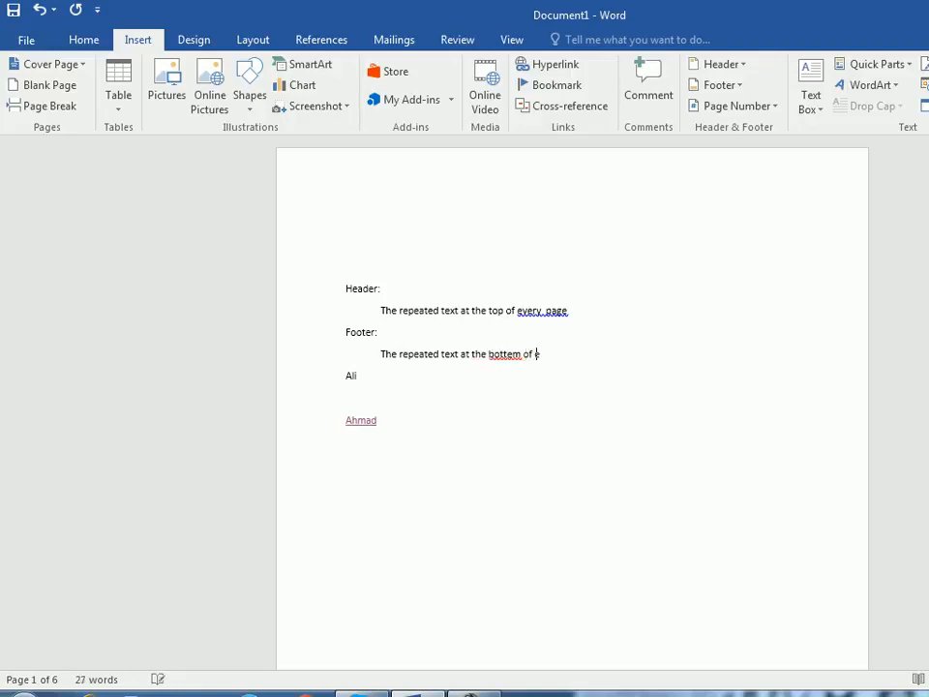
{"action": "type", "text": "very page"}
{"action": "left_click", "coordinate": [357, 376]}
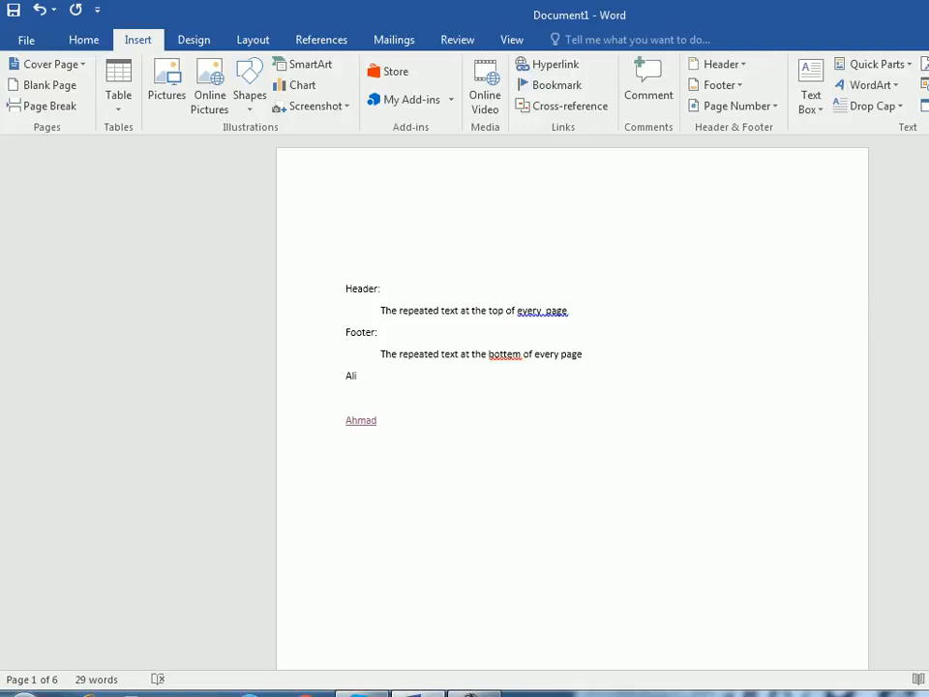
{"action": "scroll", "coordinate": [571, 407], "scroll_direction": "down", "scroll_amount": 5}
{"action": "scroll", "coordinate": [571, 407], "scroll_direction": "up", "scroll_amount": 5}
{"action": "left_click", "coordinate": [346, 223]}
{"action": "scroll", "coordinate": [572, 407], "scroll_direction": "down", "scroll_amount": 10}
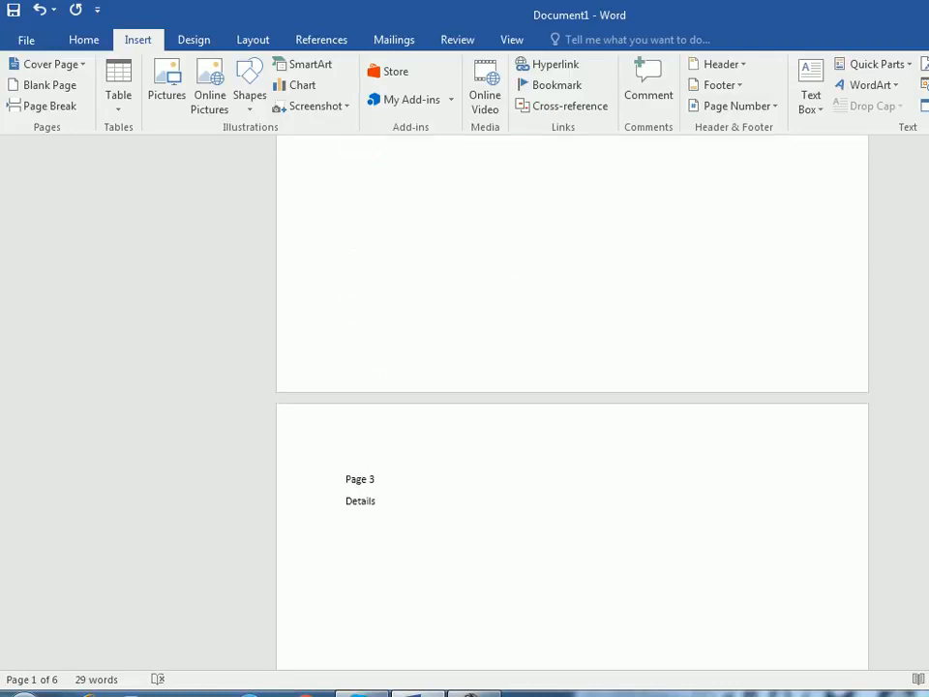
{"action": "scroll", "coordinate": [571, 406], "scroll_direction": "up", "scroll_amount": 10}
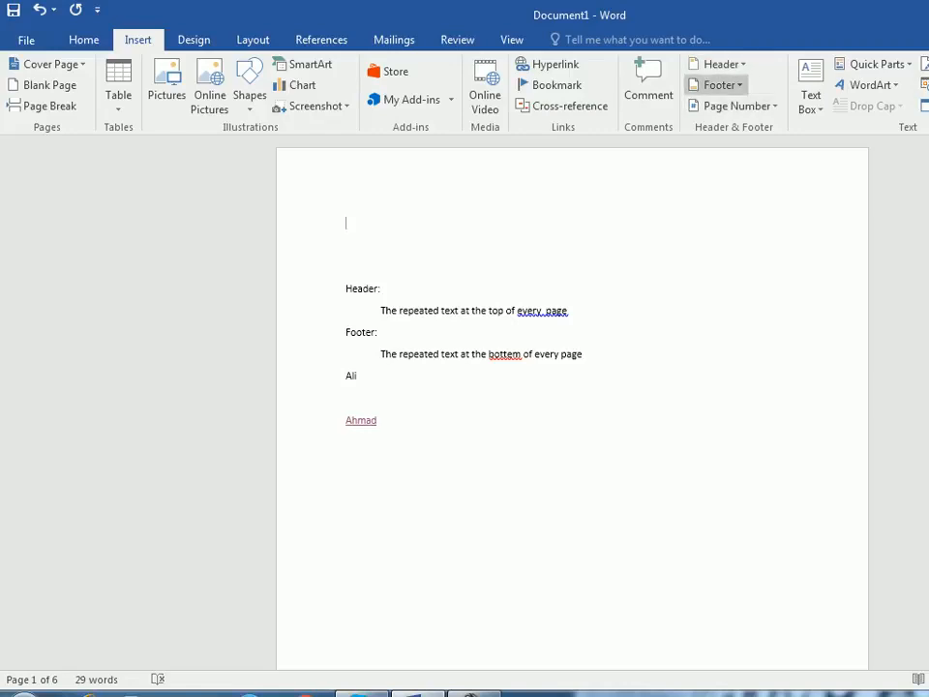
{"action": "scroll", "coordinate": [571, 407], "scroll_direction": "down", "scroll_amount": 3}
{"action": "scroll", "coordinate": [570, 406], "scroll_direction": "down", "scroll_amount": 5}
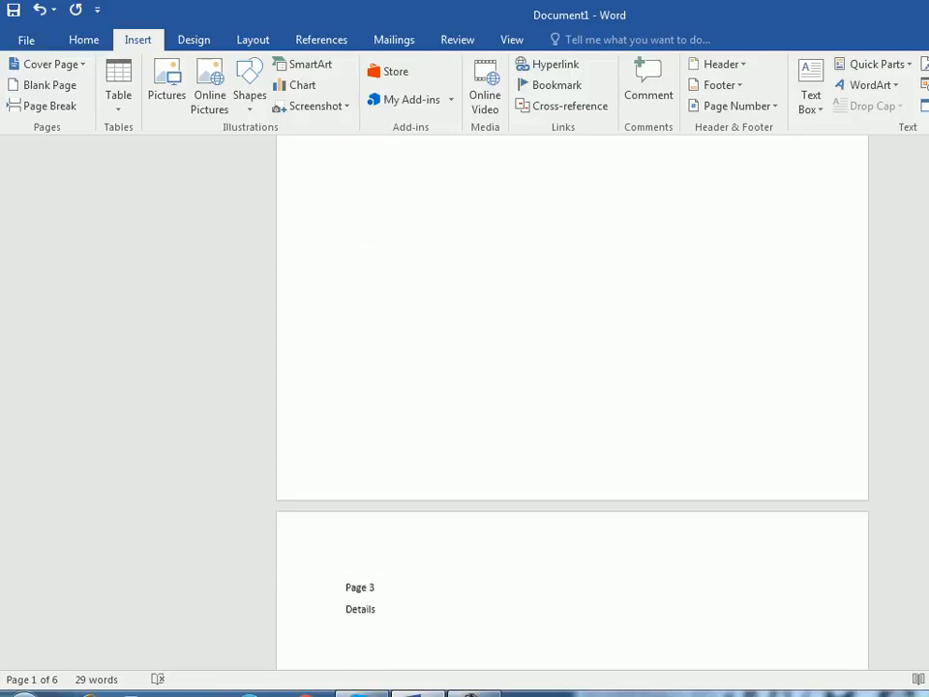
{"action": "scroll", "coordinate": [571, 407], "scroll_direction": "up", "scroll_amount": 8}
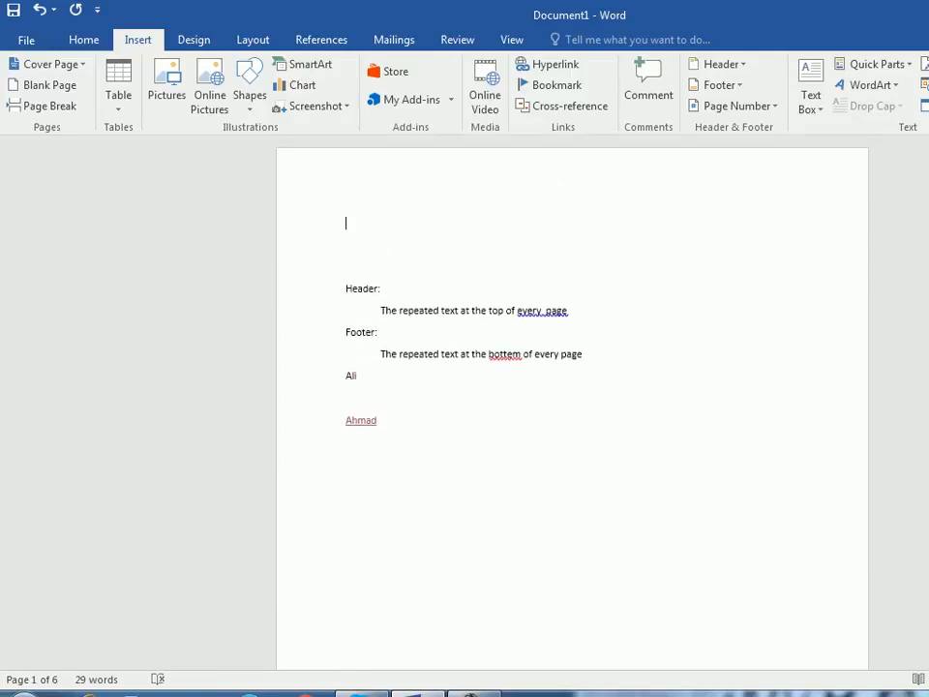
- Insert a Blank built-in header reading "Financail report of 2018" and leave header editing
{"action": "left_click", "coordinate": [720, 64]}
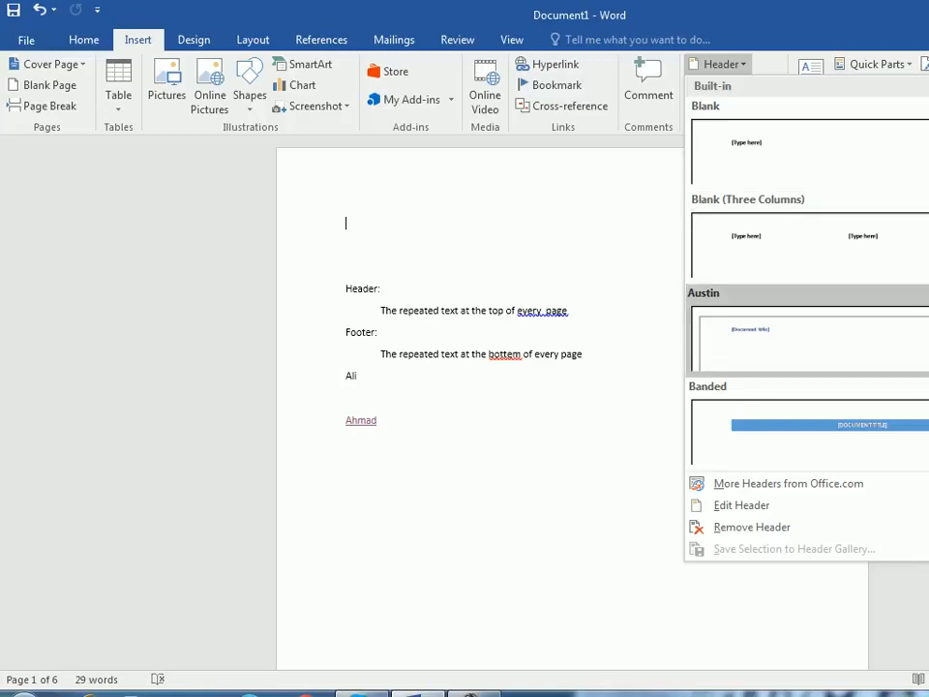
{"action": "left_click", "coordinate": [808, 150]}
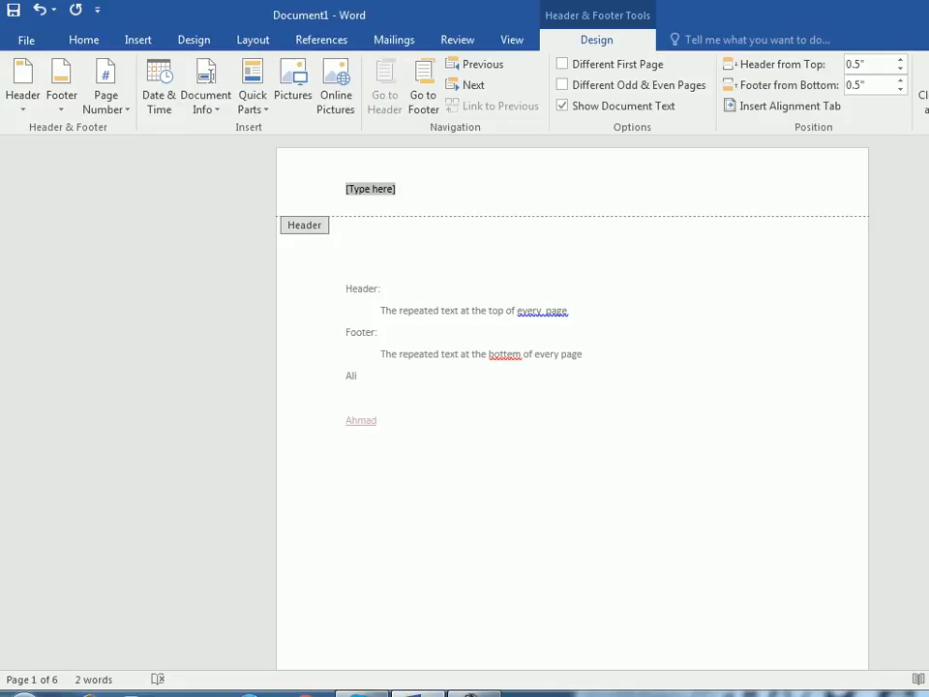
{"action": "type", "text": "Financail re"}
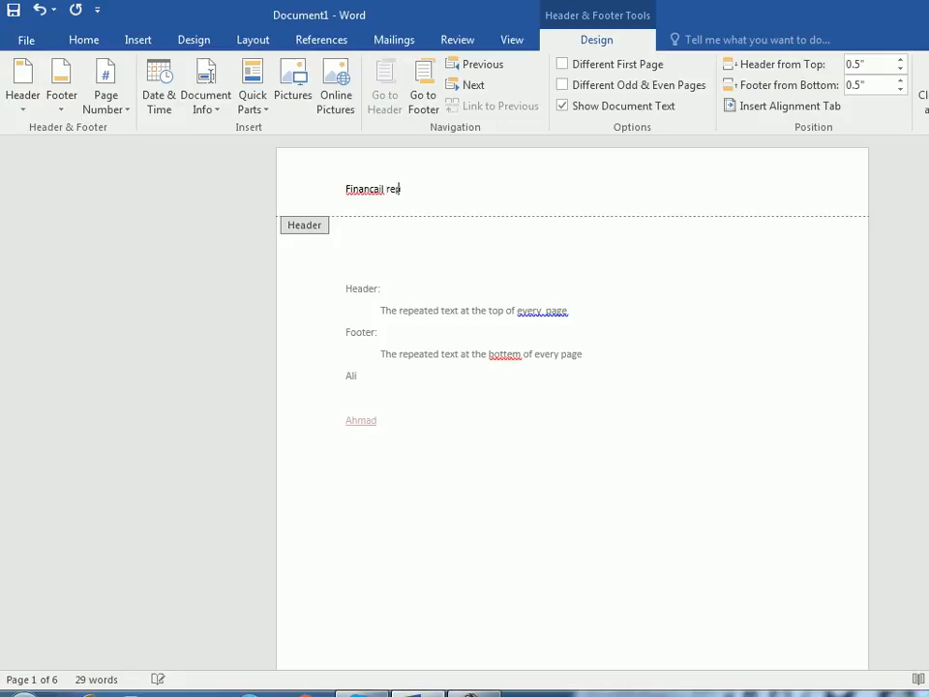
{"action": "type", "text": "port of 2018"}
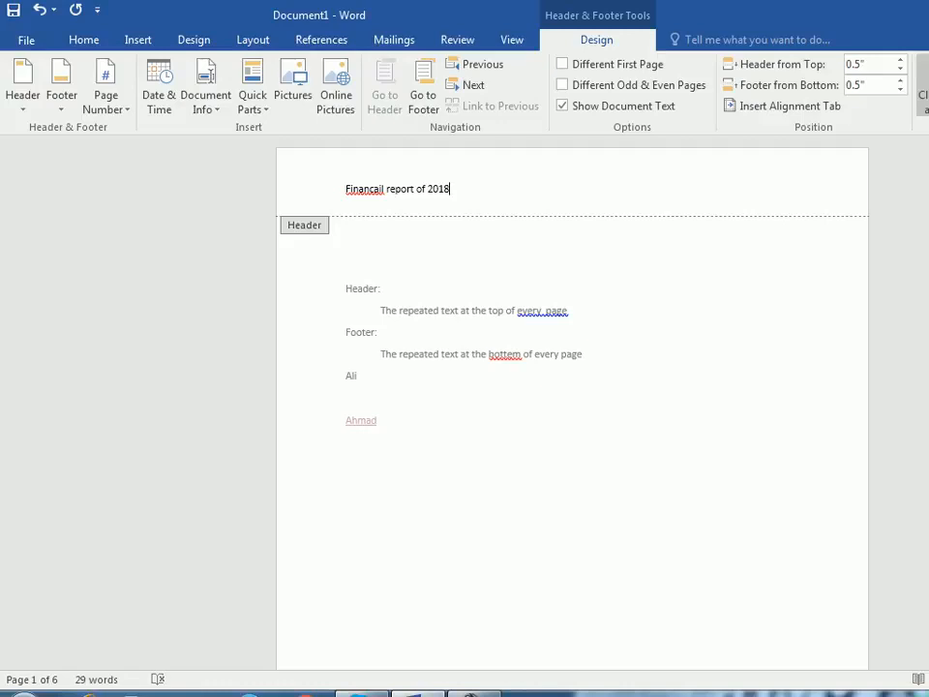
{"action": "left_click", "coordinate": [922, 92]}
- Insert a page break after the last line on page 6 to start a new page at the document's end
{"action": "scroll", "coordinate": [571, 407], "scroll_direction": "down", "scroll_amount": 15}
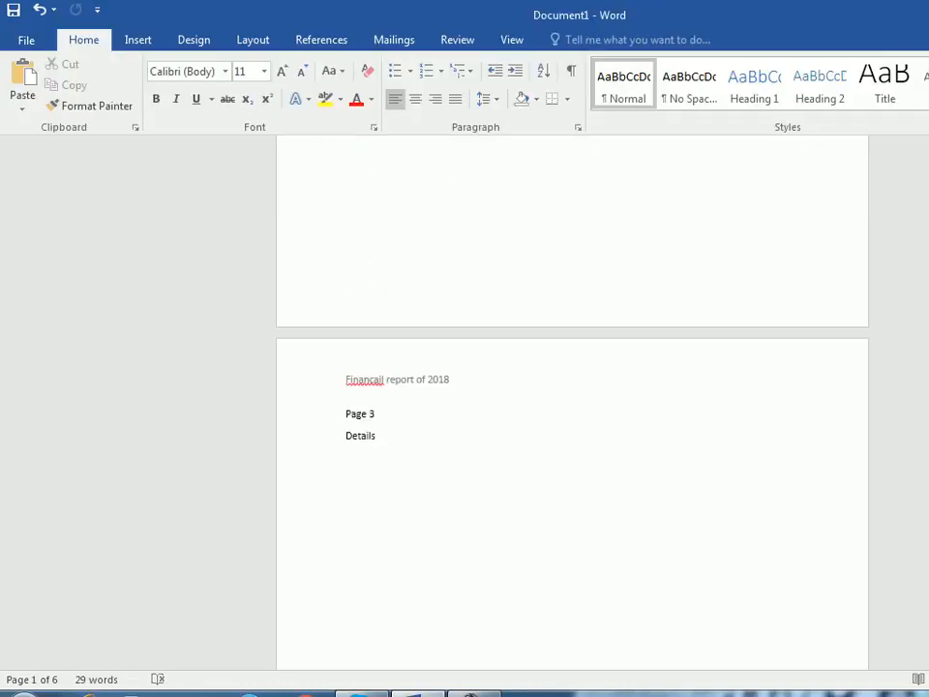
{"action": "scroll", "coordinate": [572, 406], "scroll_direction": "down", "scroll_amount": 10}
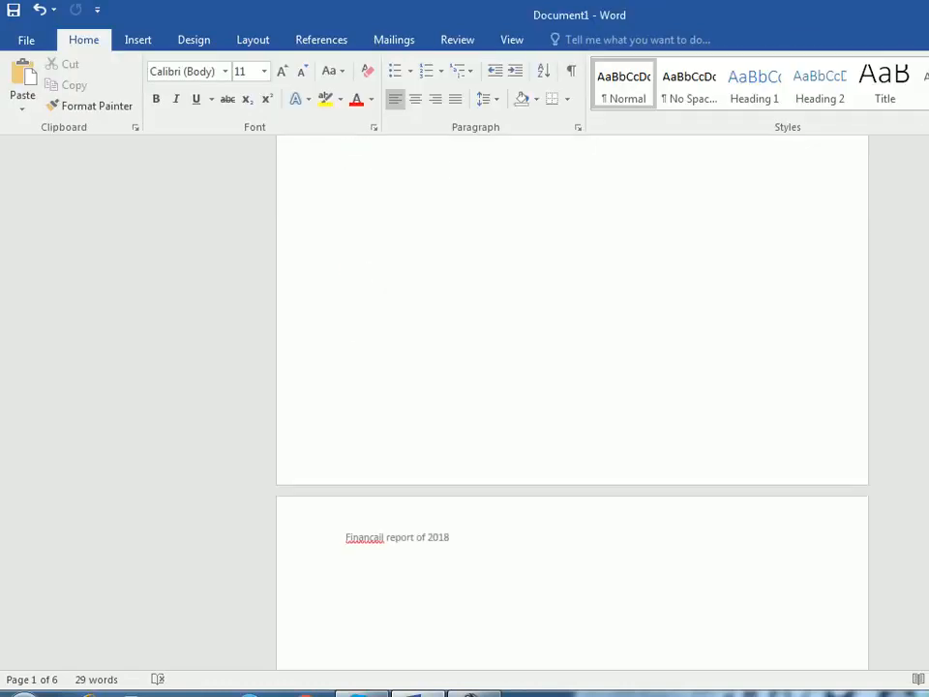
{"action": "scroll", "coordinate": [572, 407], "scroll_direction": "down", "scroll_amount": 20}
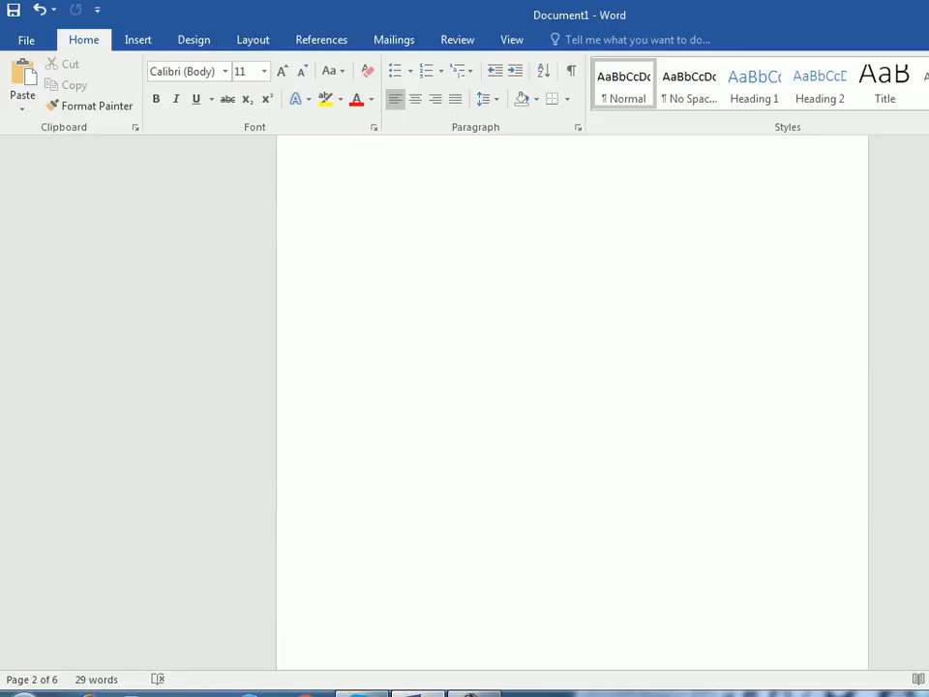
{"action": "scroll", "coordinate": [572, 406], "scroll_direction": "down", "scroll_amount": 10}
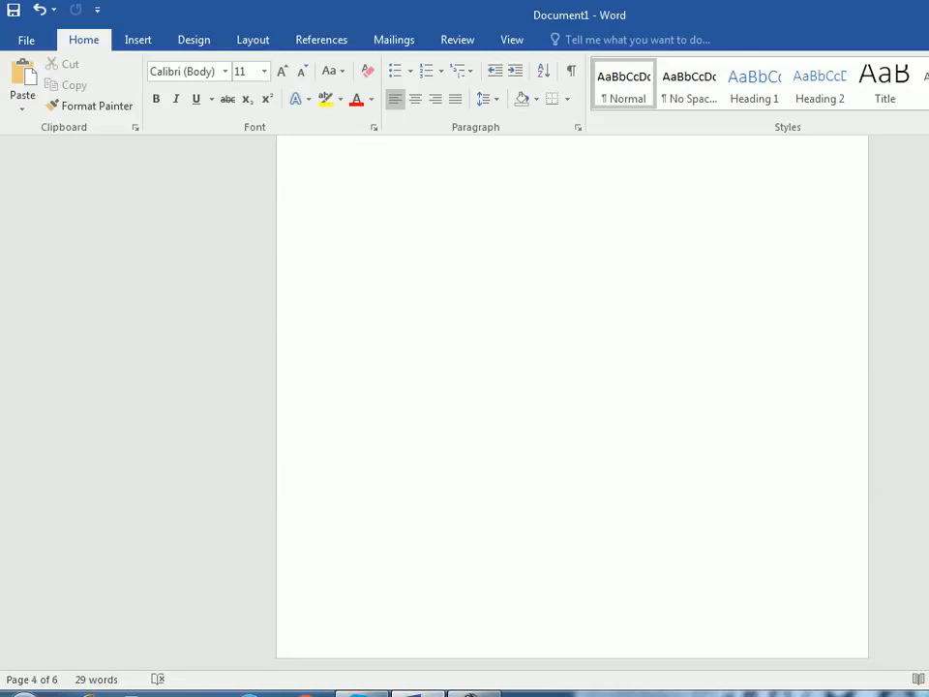
{"action": "scroll", "coordinate": [571, 407], "scroll_direction": "up", "scroll_amount": 4}
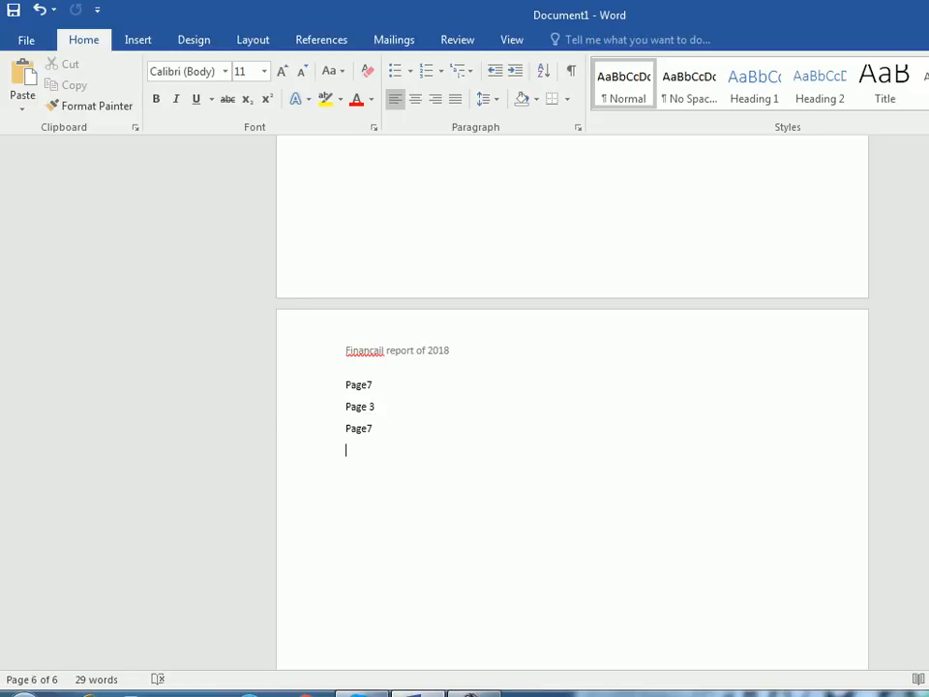
{"action": "key", "text": "ctrl+Return"}
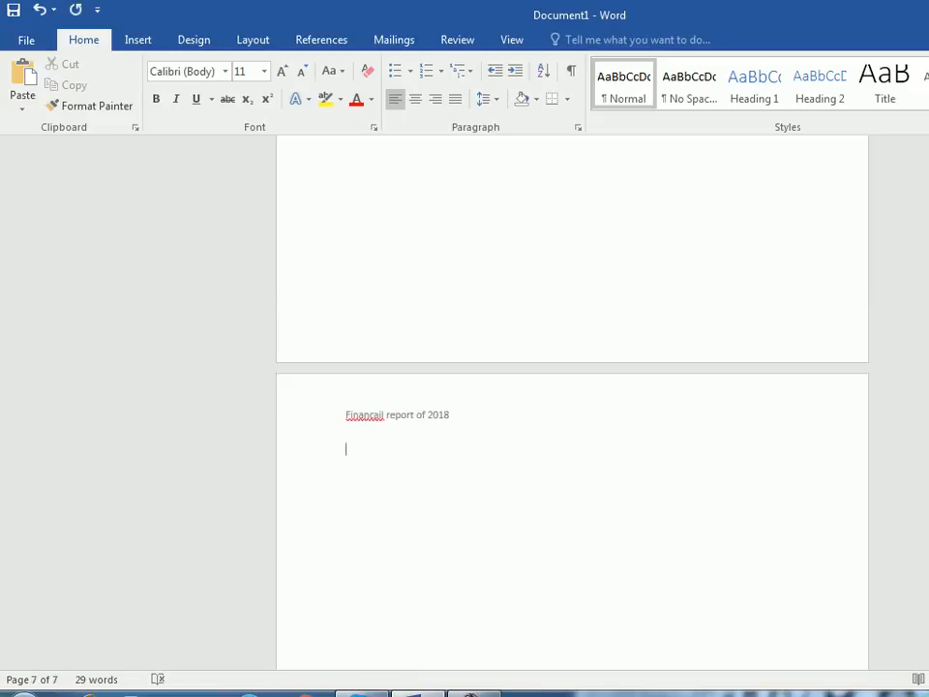
- Correct the misspelled word "Financail" in the page 1 header to "Financial" and return to the document body
{"action": "scroll", "coordinate": [572, 401], "scroll_direction": "up", "scroll_amount": 20}
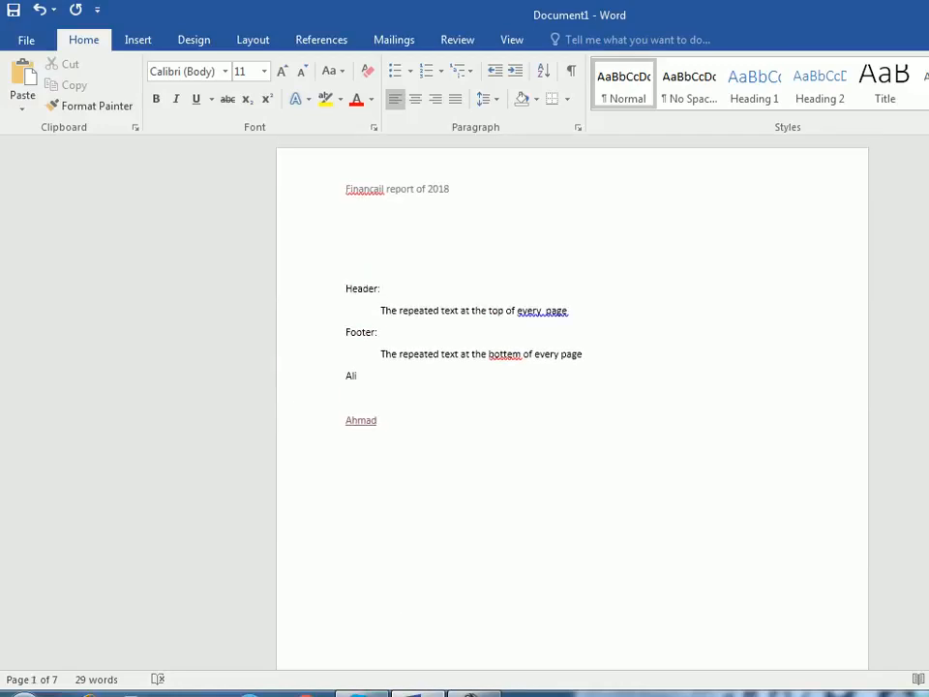
{"action": "double_click", "coordinate": [387, 190]}
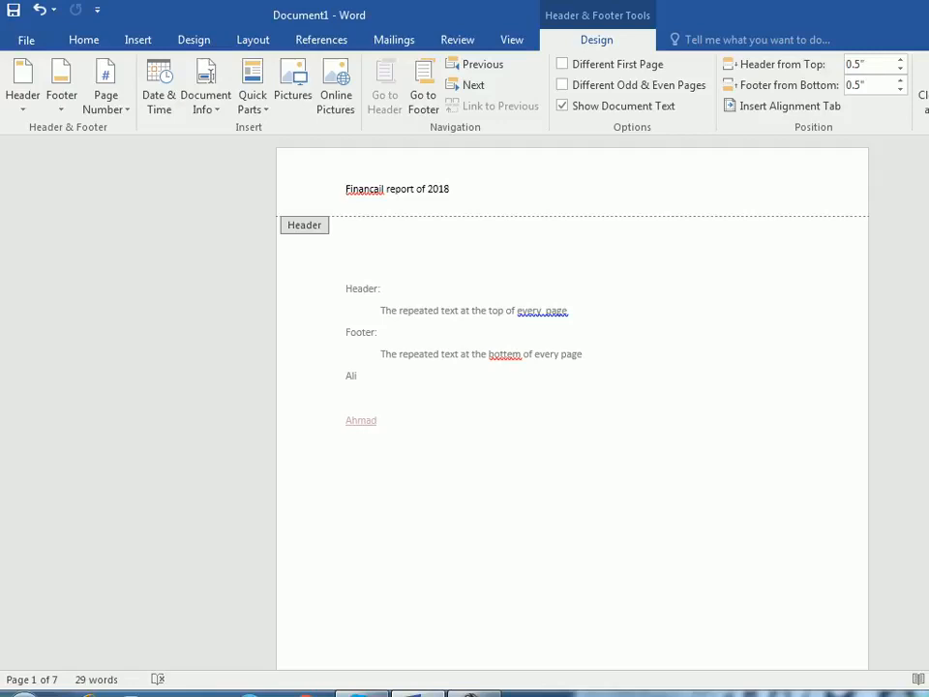
{"action": "right_click", "coordinate": [377, 190]}
{"action": "left_click", "coordinate": [421, 207]}
{"action": "left_click", "coordinate": [450, 188]}
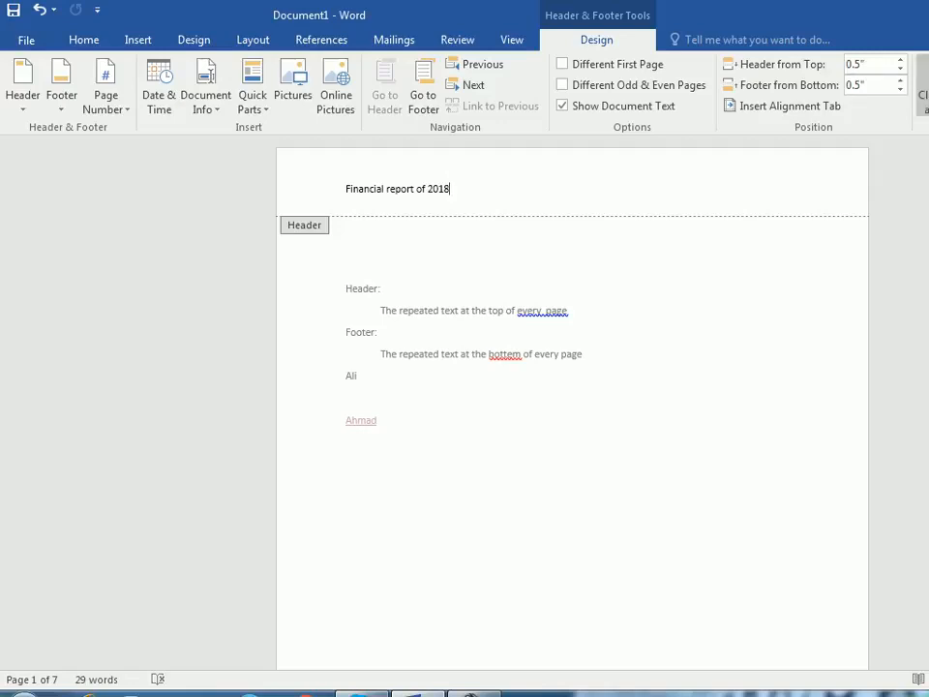
{"action": "key", "text": "Escape"}
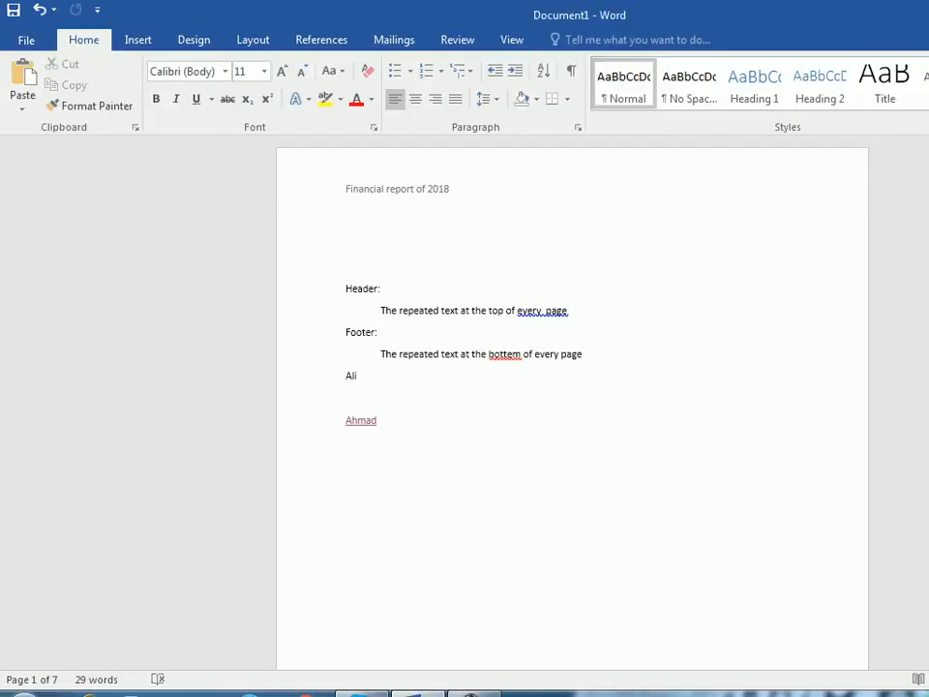
- Enter "Company Bazar" followed by the company's number in the page 1 footer and leave footer editing
{"action": "scroll", "coordinate": [572, 402], "scroll_direction": "down", "scroll_amount": 15}
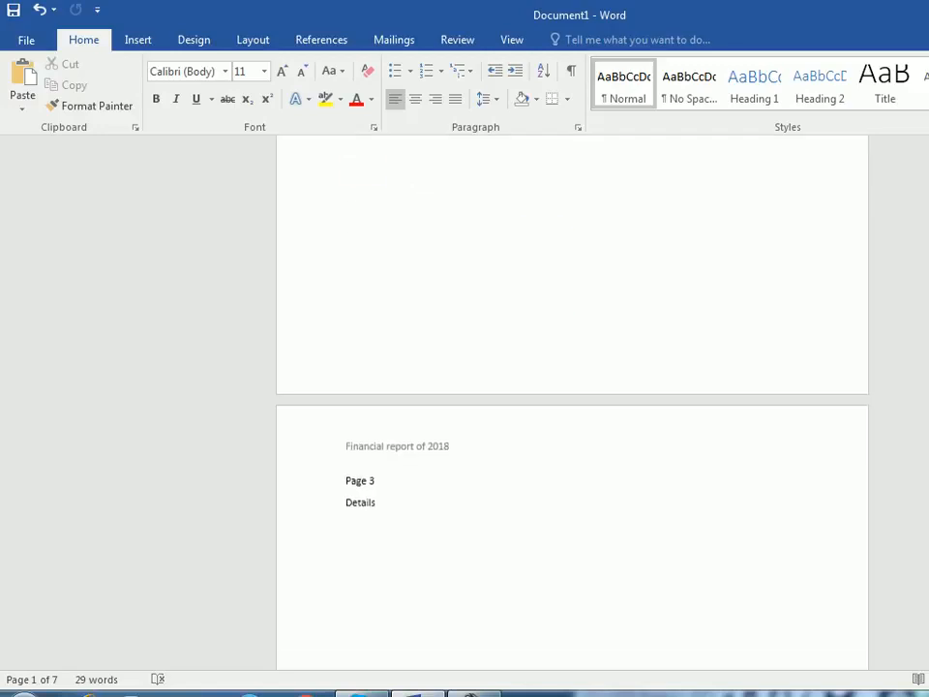
{"action": "double_click", "coordinate": [348, 352]}
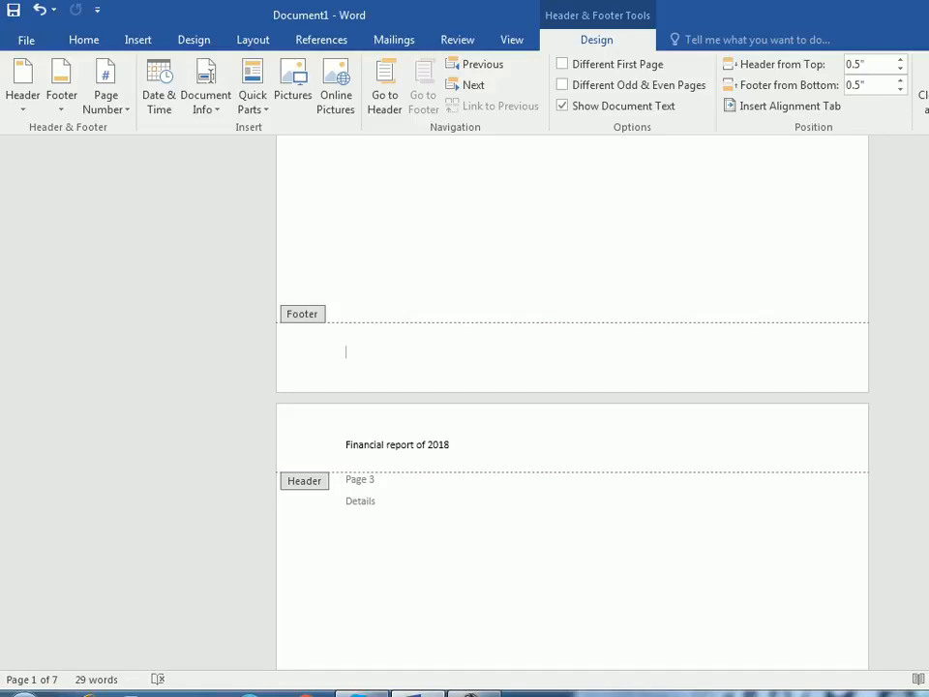
{"action": "type", "text": "Compb"}
{"action": "key", "text": "BackSpace"}
{"action": "type", "text": "any Bazar "}
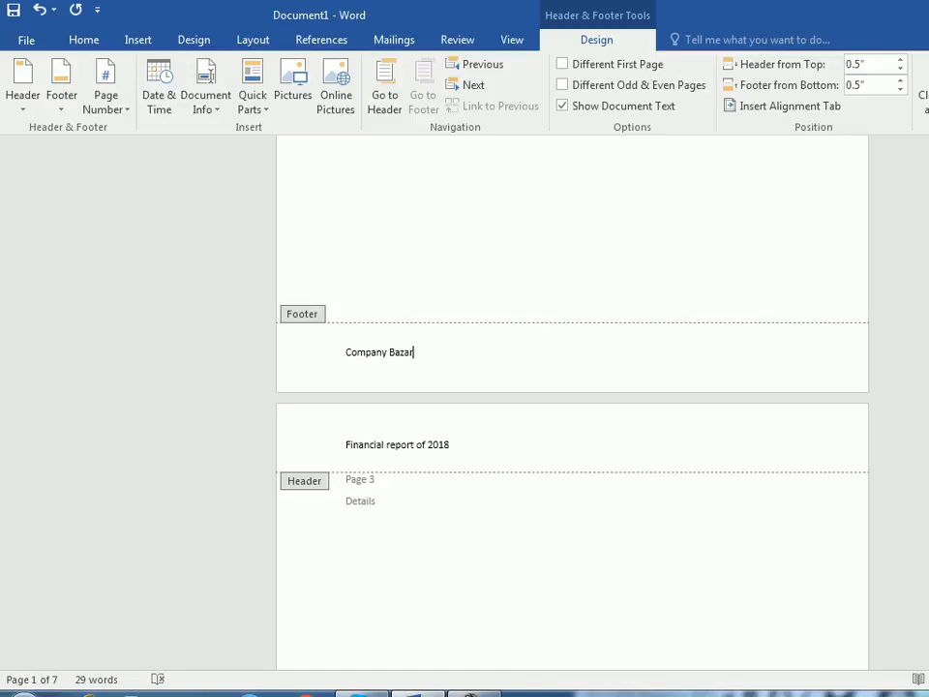
{"action": "type", "text": "049548"}
{"action": "key", "text": "Escape"}
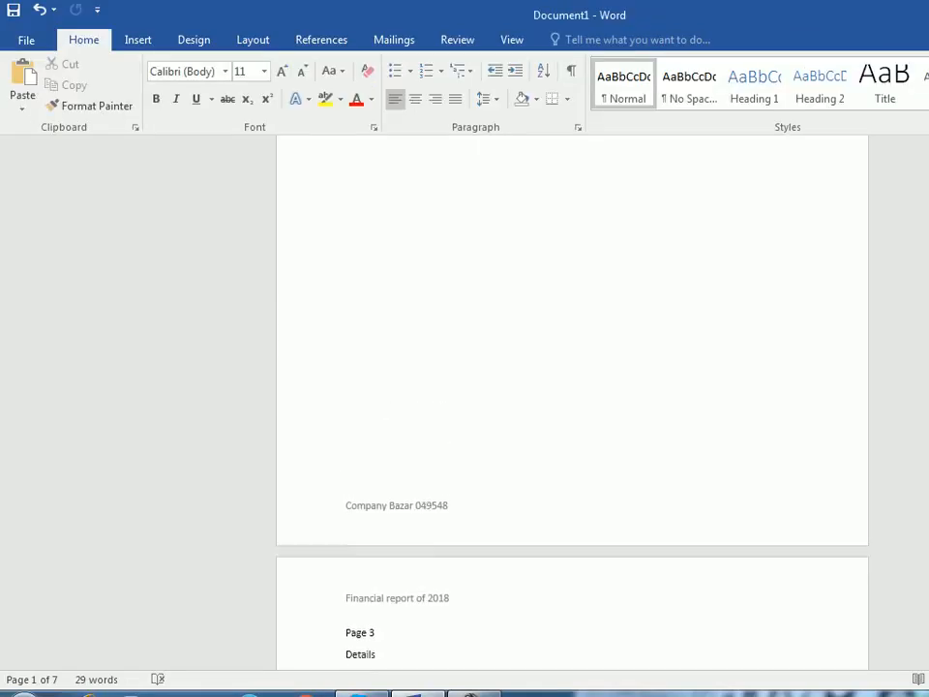
- Examine the header and footer across the first pages, and open and close the page 1 header without editing it
{"action": "scroll", "coordinate": [571, 401], "scroll_direction": "down", "scroll_amount": 10}
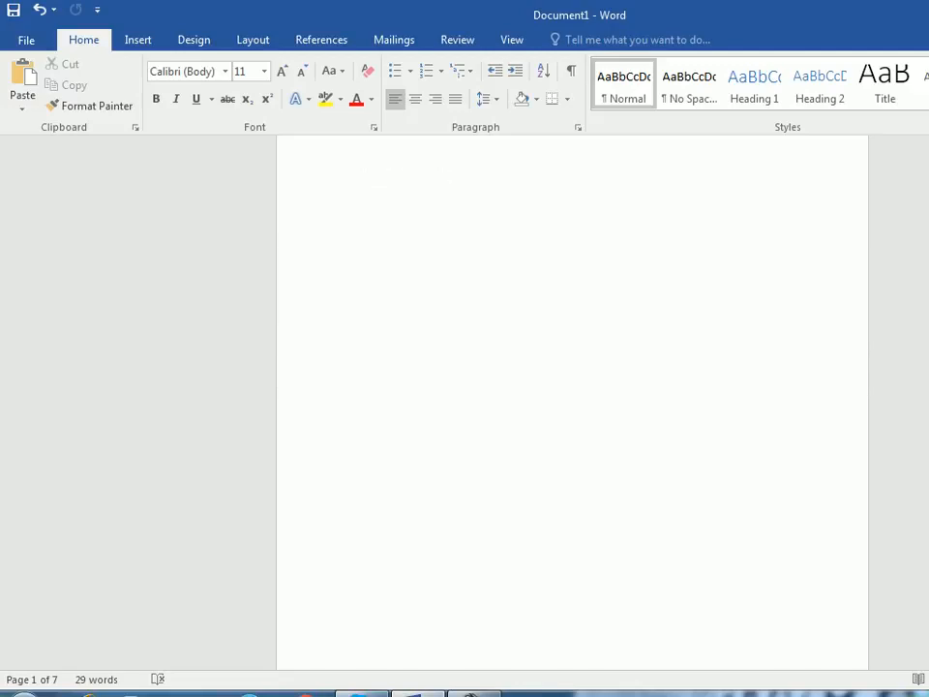
{"action": "scroll", "coordinate": [485, 495], "scroll_direction": "up", "scroll_amount": 20}
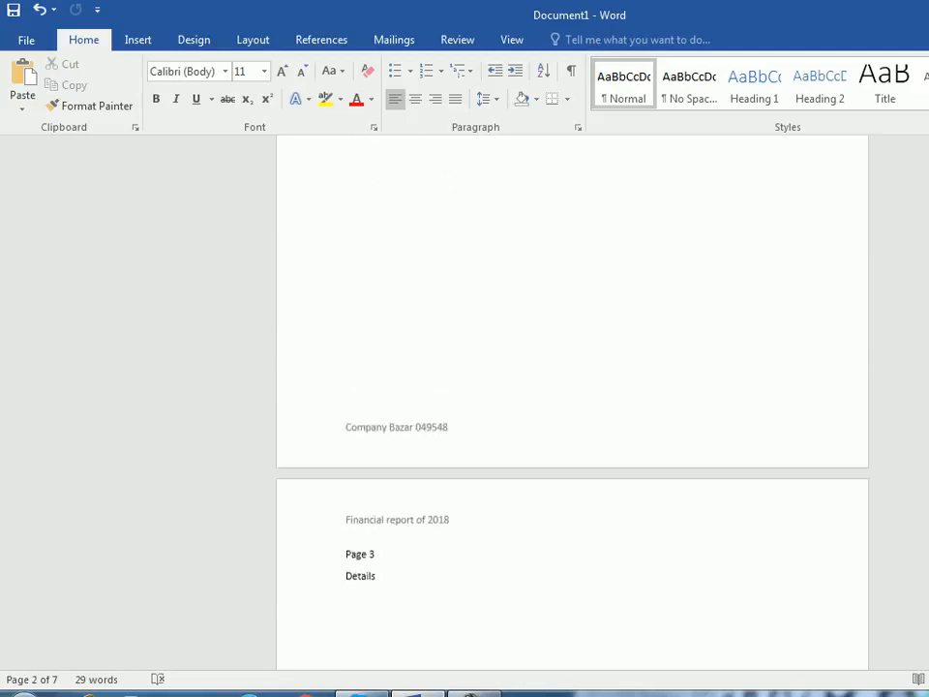
{"action": "scroll", "coordinate": [485, 494], "scroll_direction": "up", "scroll_amount": 1}
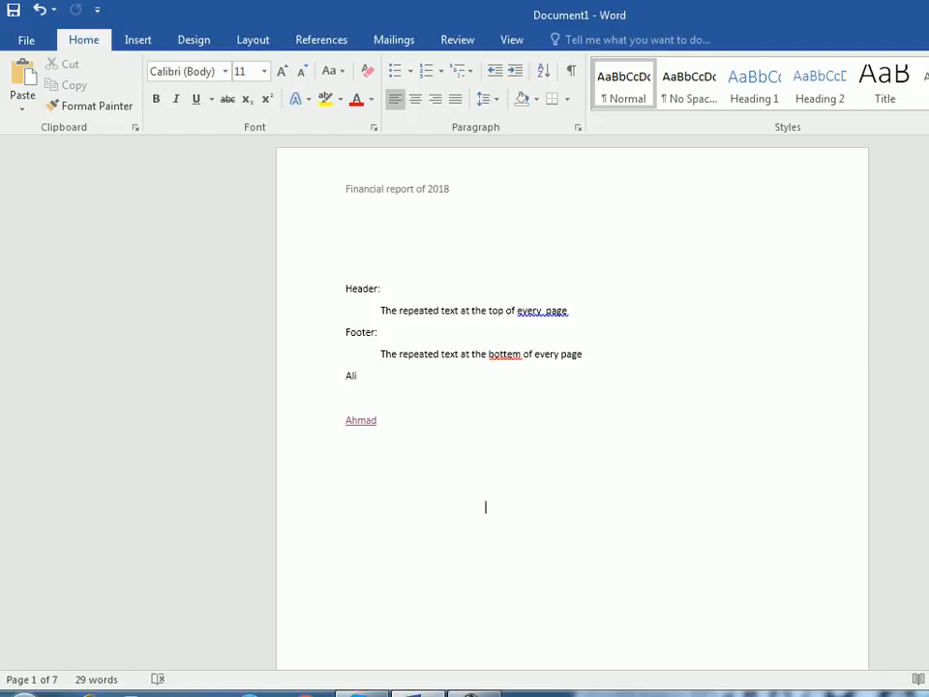
{"action": "double_click", "coordinate": [395, 189]}
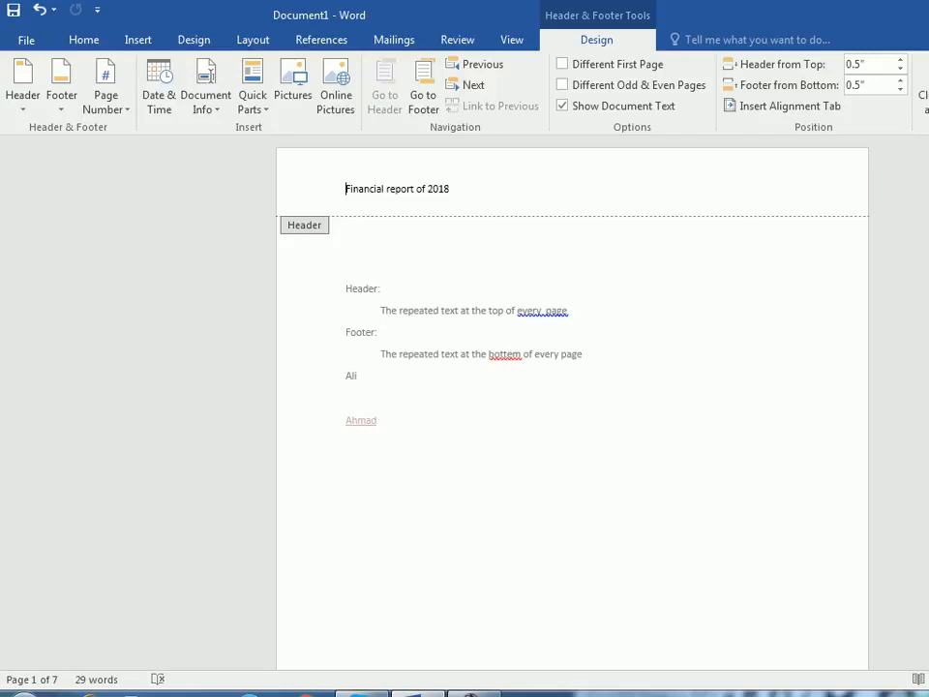
{"action": "key", "text": "Escape"}
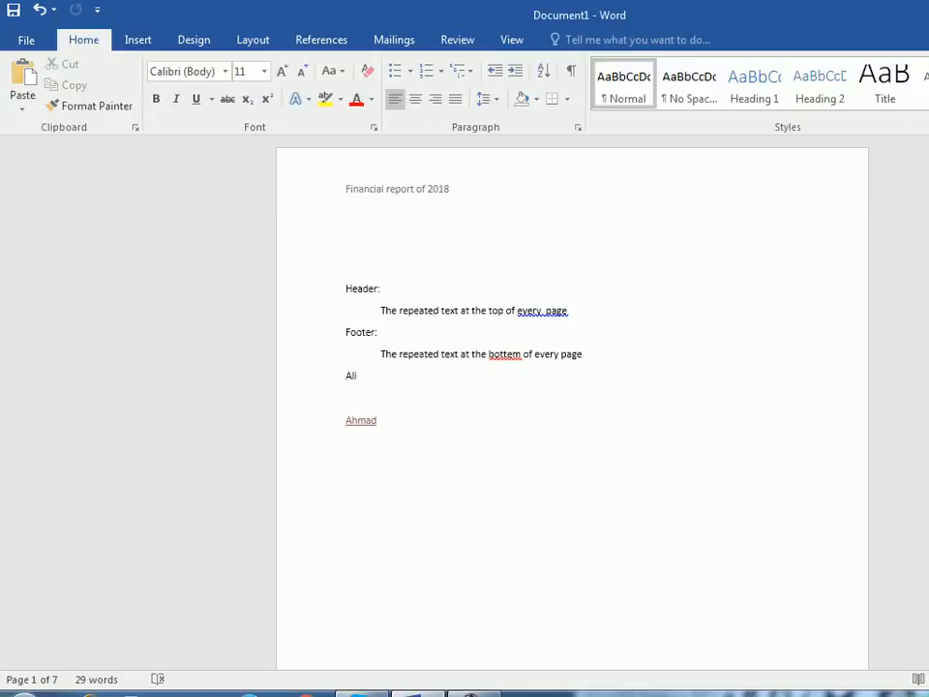
{"action": "scroll", "coordinate": [433, 309], "scroll_direction": "down", "scroll_amount": 12}
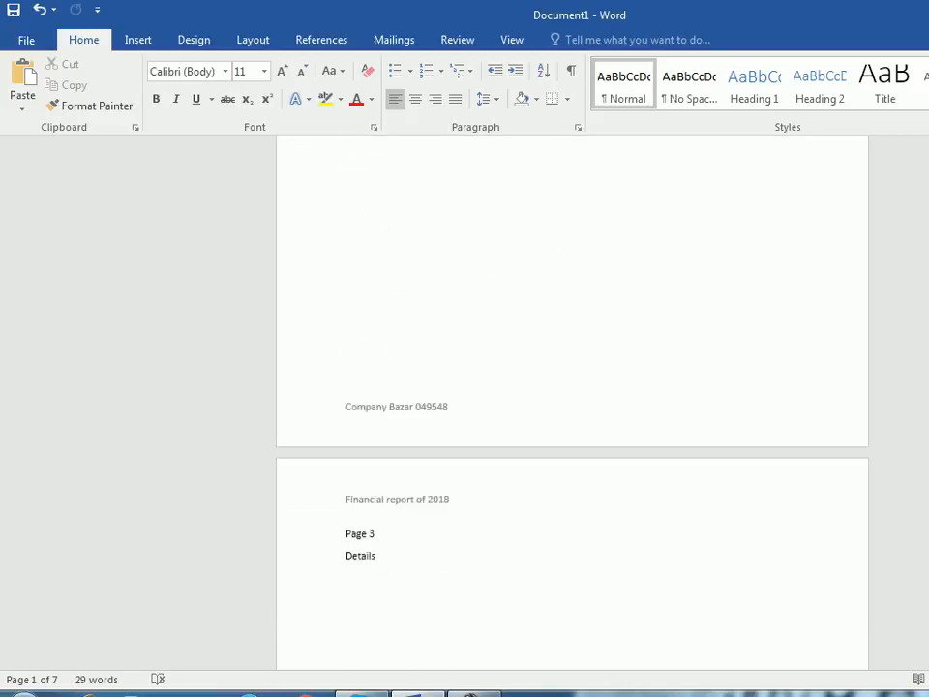
{"action": "scroll", "coordinate": [572, 402], "scroll_direction": "up", "scroll_amount": 12}
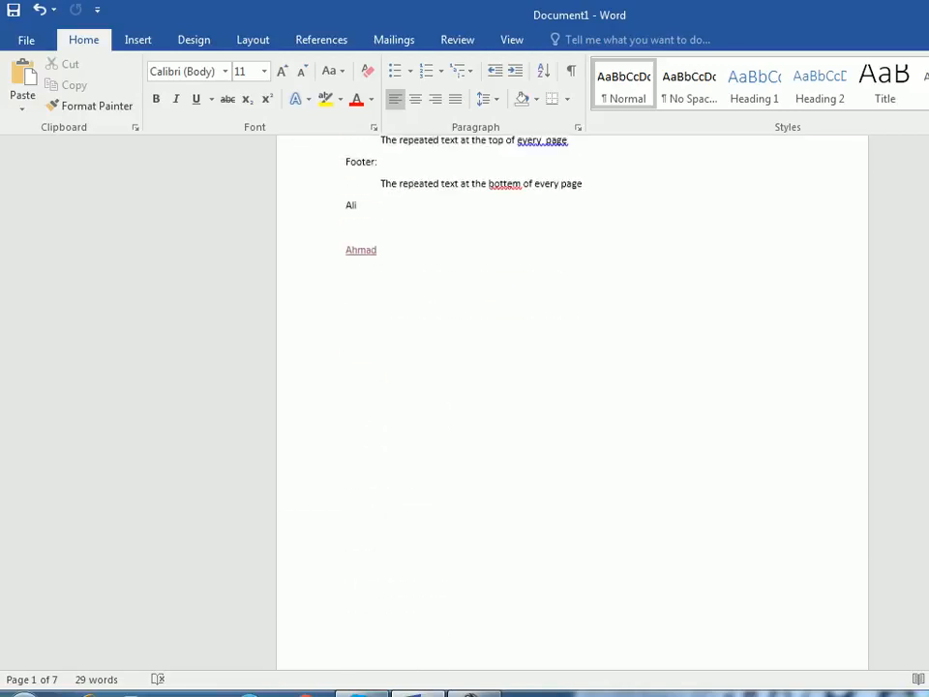
{"action": "double_click", "coordinate": [387, 189]}
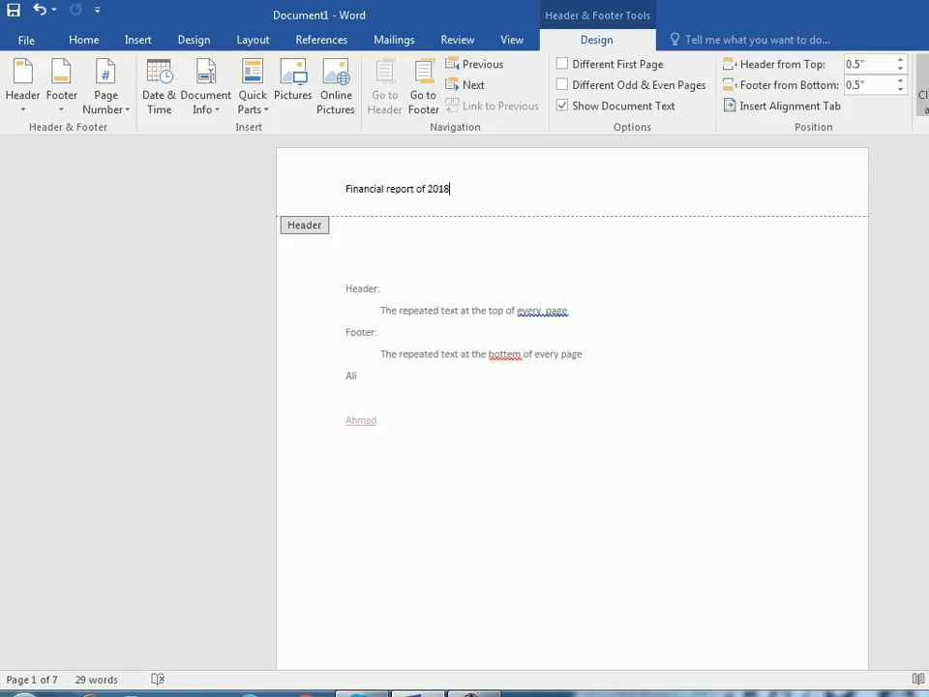
{"action": "left_click", "coordinate": [924, 95]}
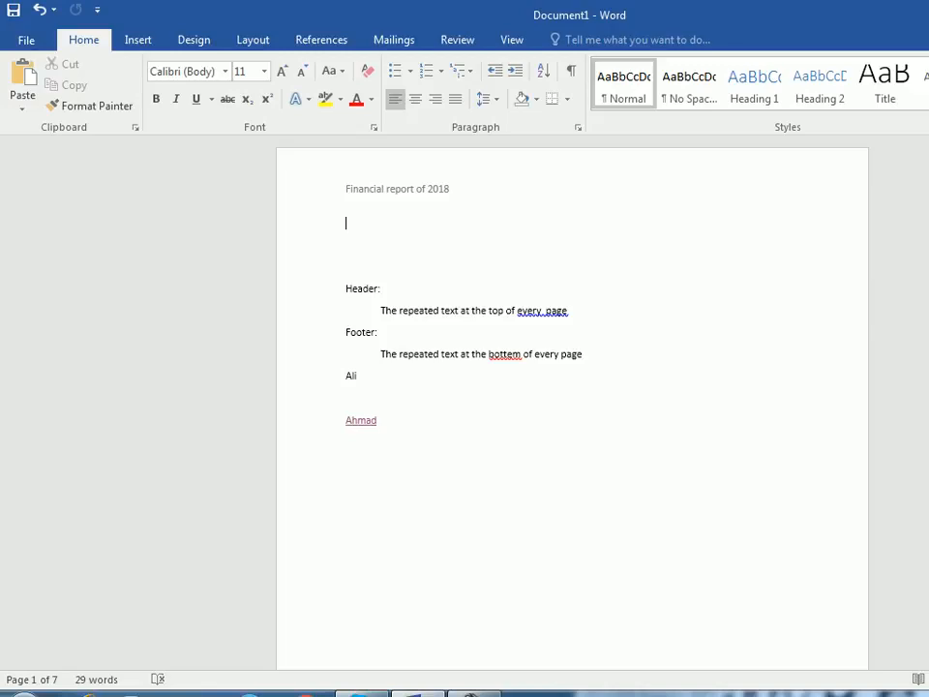
- Try the Blank (Three Columns) layout for the page header and undo it
{"action": "double_click", "coordinate": [346, 189]}
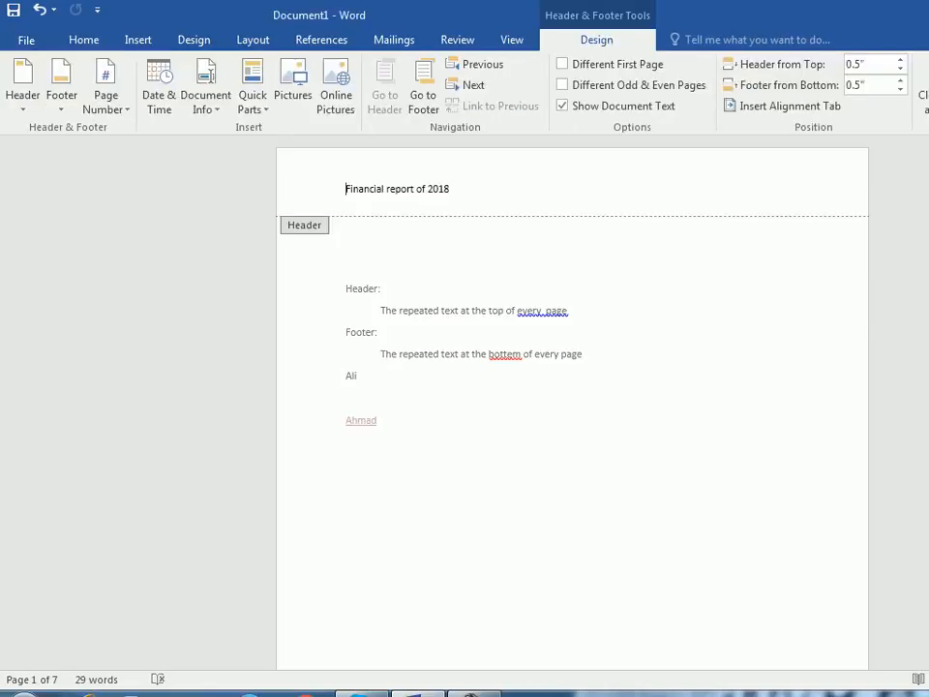
{"action": "left_click", "coordinate": [450, 189]}
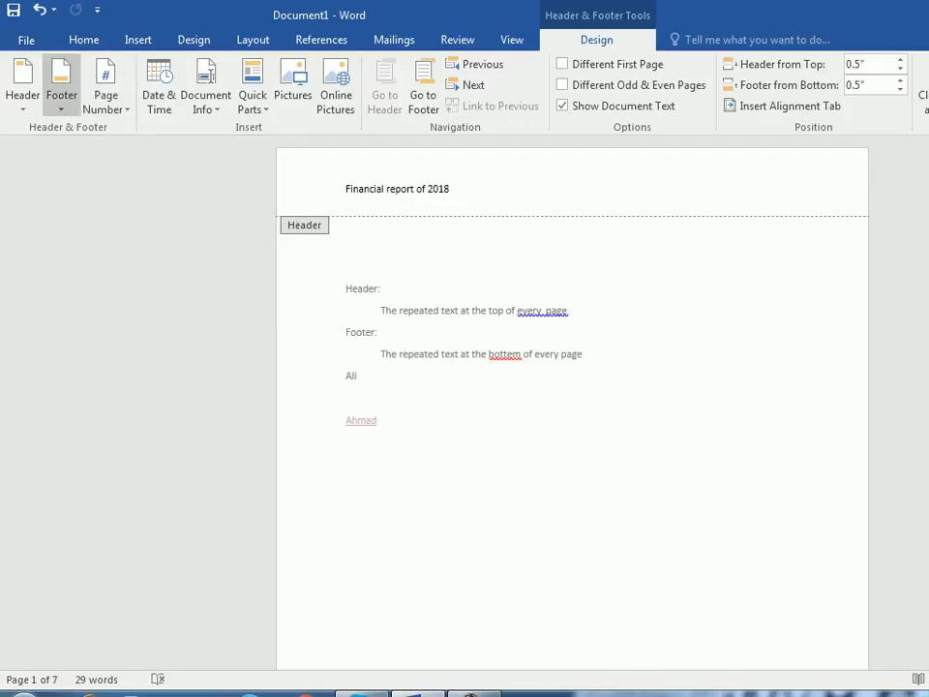
{"action": "left_click", "coordinate": [22, 85]}
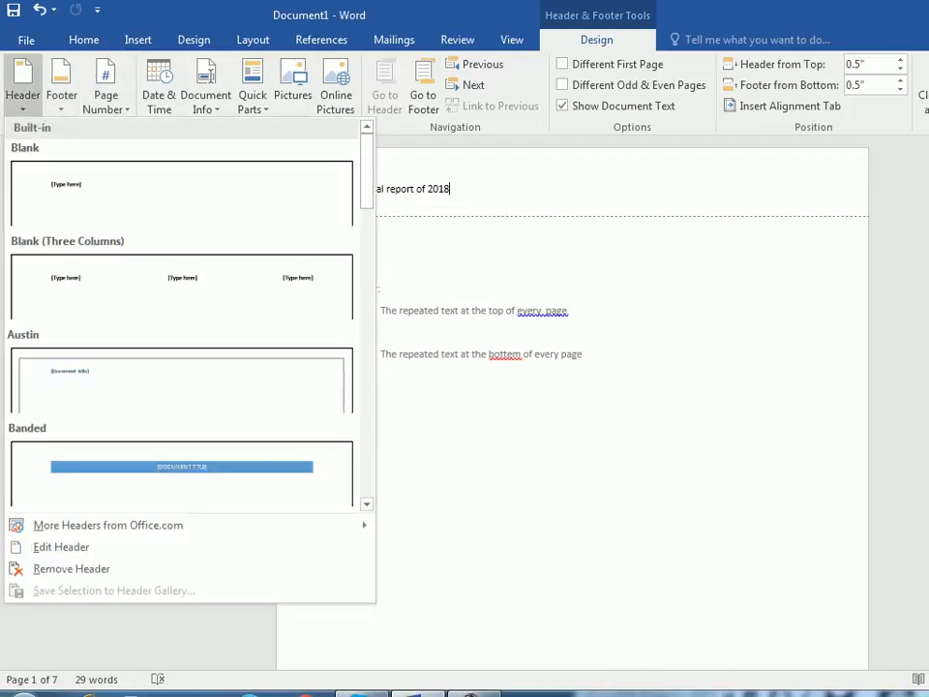
{"action": "left_click", "coordinate": [182, 286]}
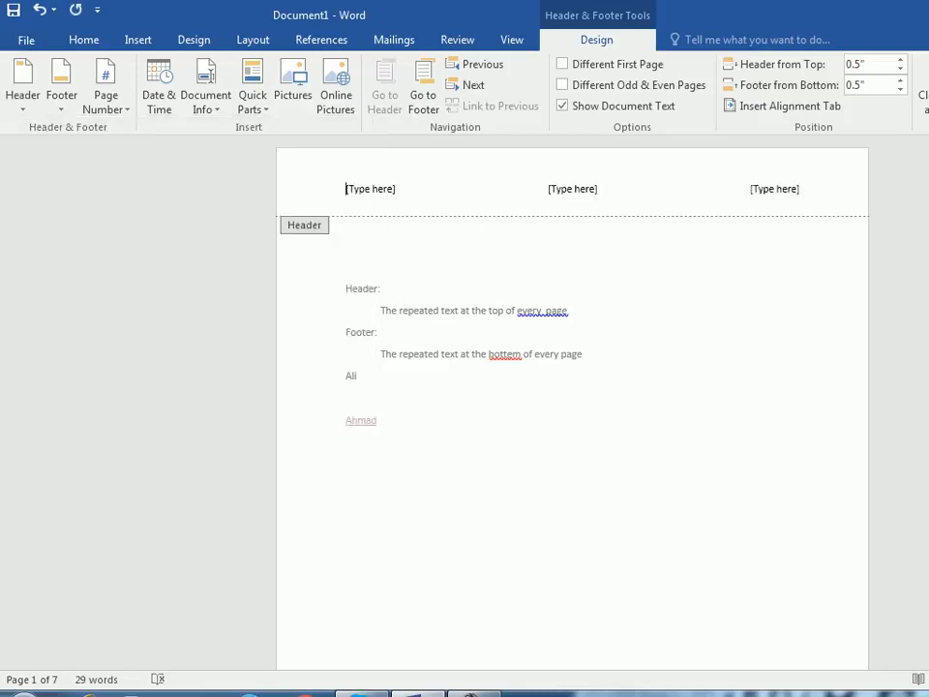
{"action": "type", "text": "Financial report of 2018"}
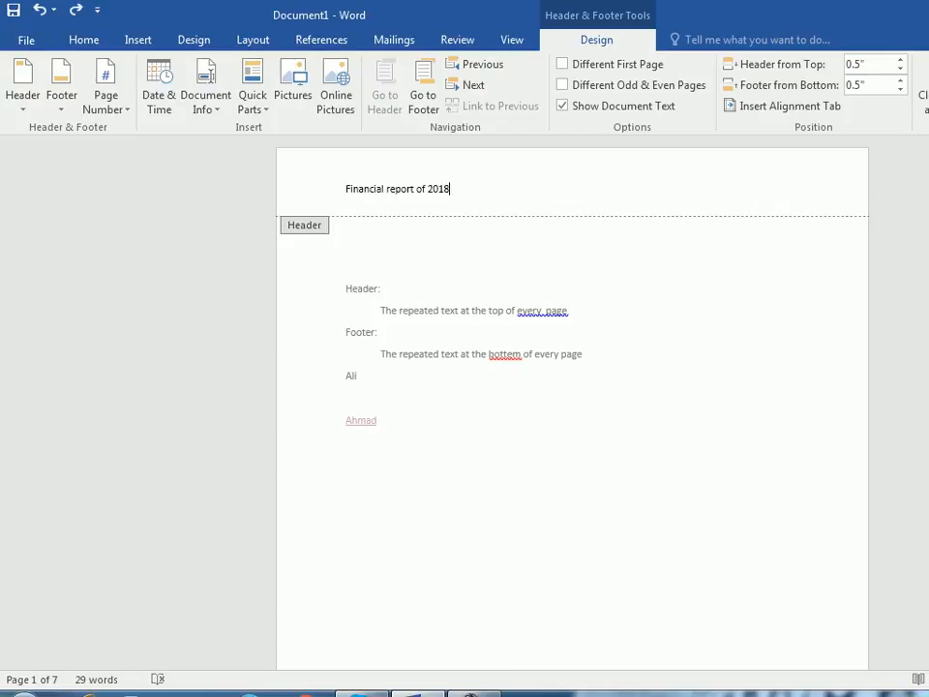
- Apply the orange header design with document title and date, and leave header editing
{"action": "left_click", "coordinate": [23, 82]}
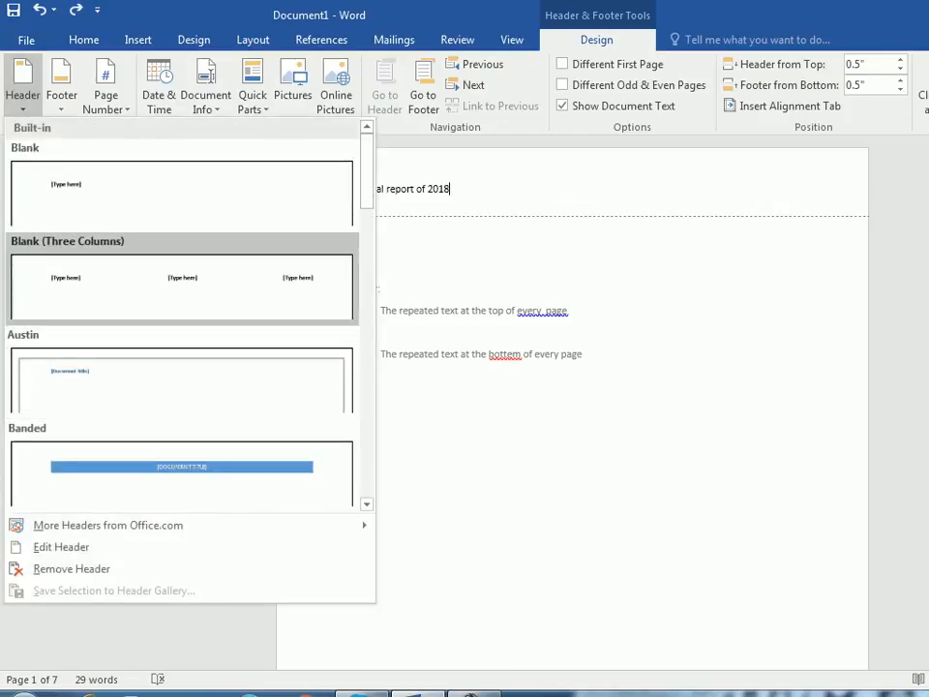
{"action": "scroll", "coordinate": [182, 309], "scroll_direction": "down", "scroll_amount": 12}
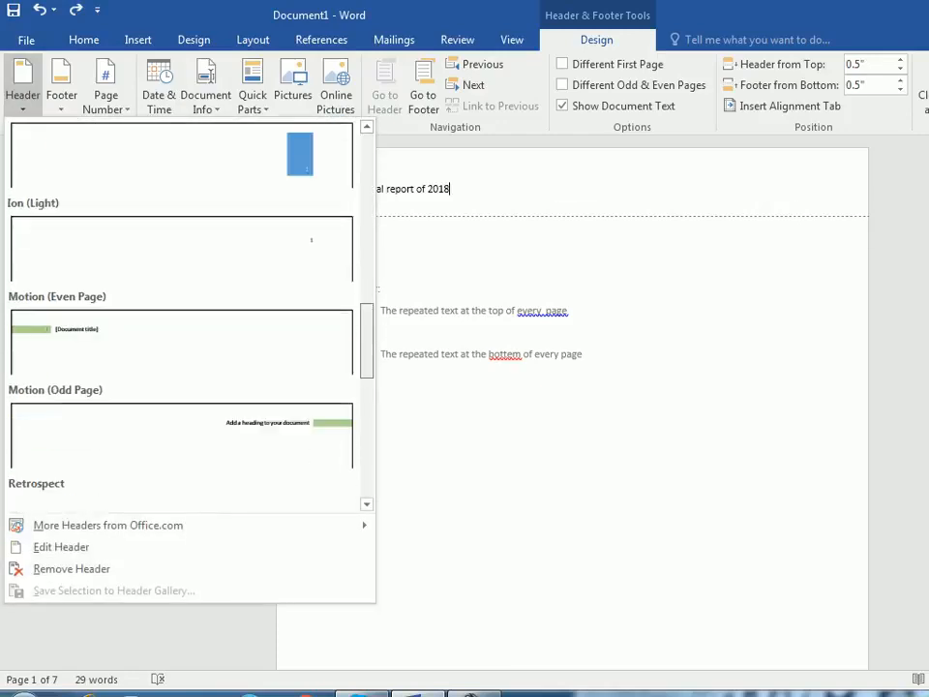
{"action": "scroll", "coordinate": [182, 309], "scroll_direction": "down", "scroll_amount": 3}
{"action": "left_click", "coordinate": [182, 184]}
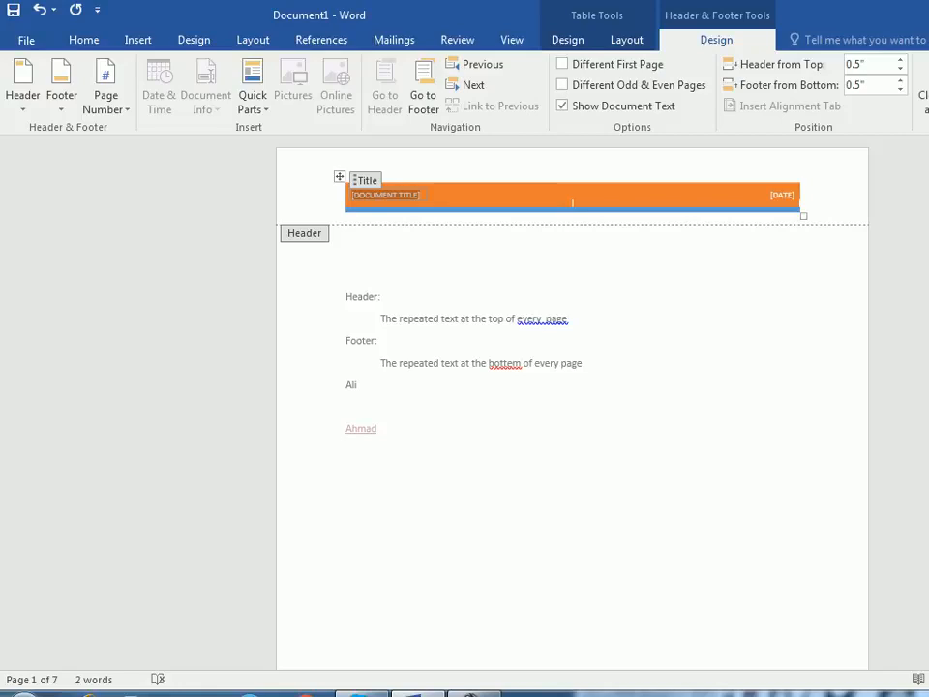
{"action": "left_click", "coordinate": [924, 89]}
{"action": "scroll", "coordinate": [572, 401], "scroll_direction": "down", "scroll_amount": 7}
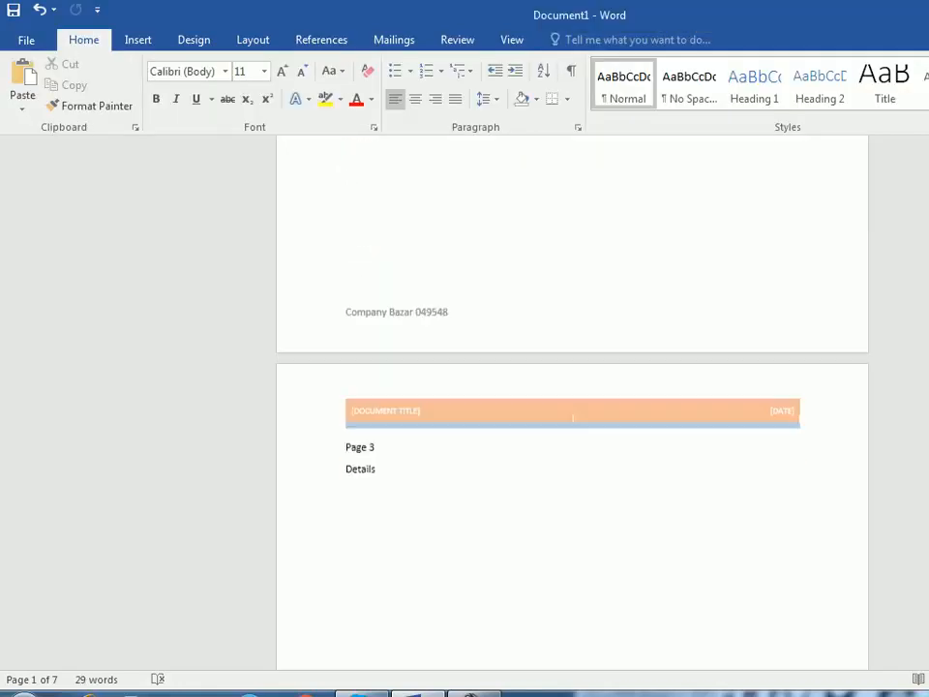
{"action": "scroll", "coordinate": [572, 407], "scroll_direction": "up", "scroll_amount": 10}
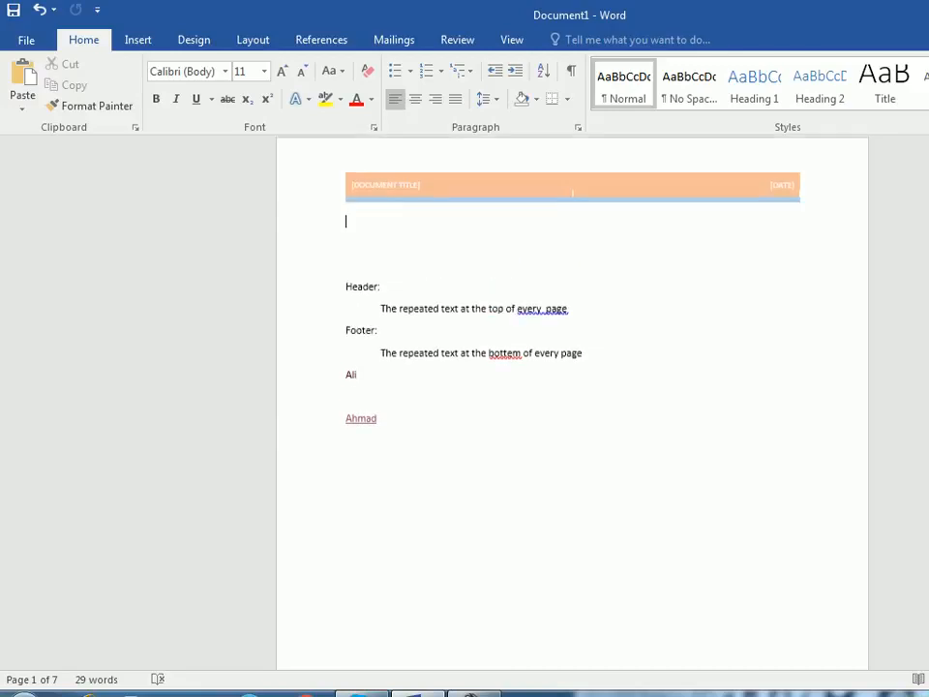
- Reopen the page 1 header for editing and remove the header from the document
{"action": "double_click", "coordinate": [571, 202]}
{"action": "left_click", "coordinate": [61, 87]}
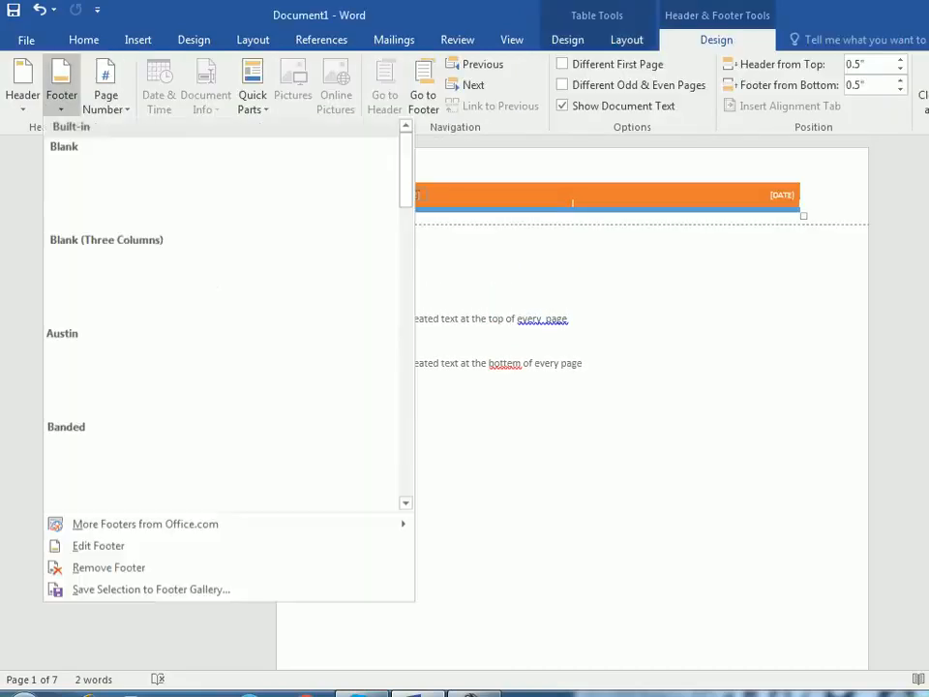
{"action": "scroll", "coordinate": [220, 320], "scroll_direction": "down", "scroll_amount": 5}
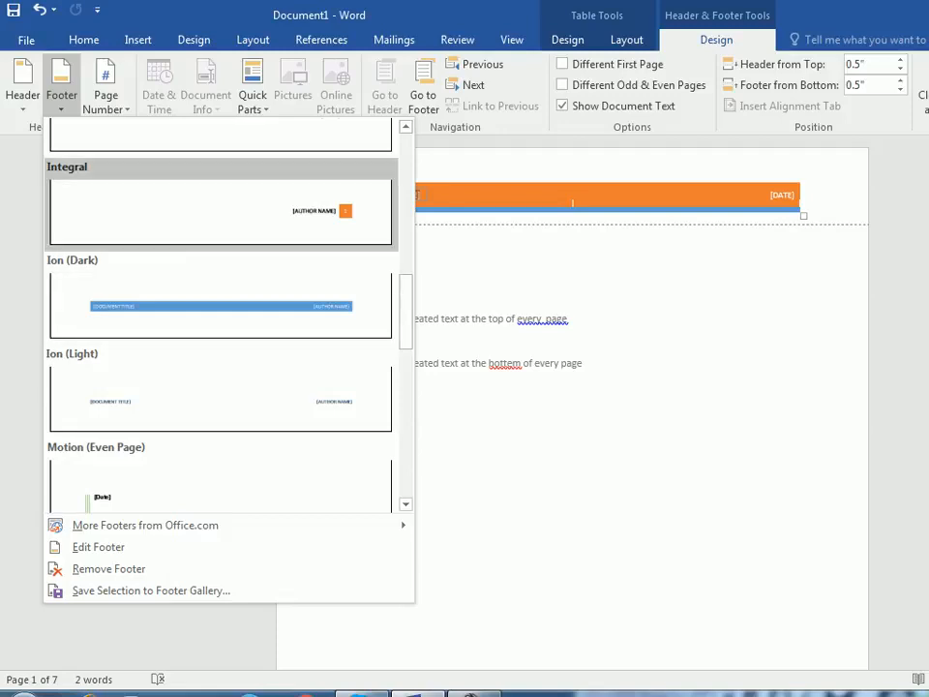
{"action": "left_click", "coordinate": [22, 87]}
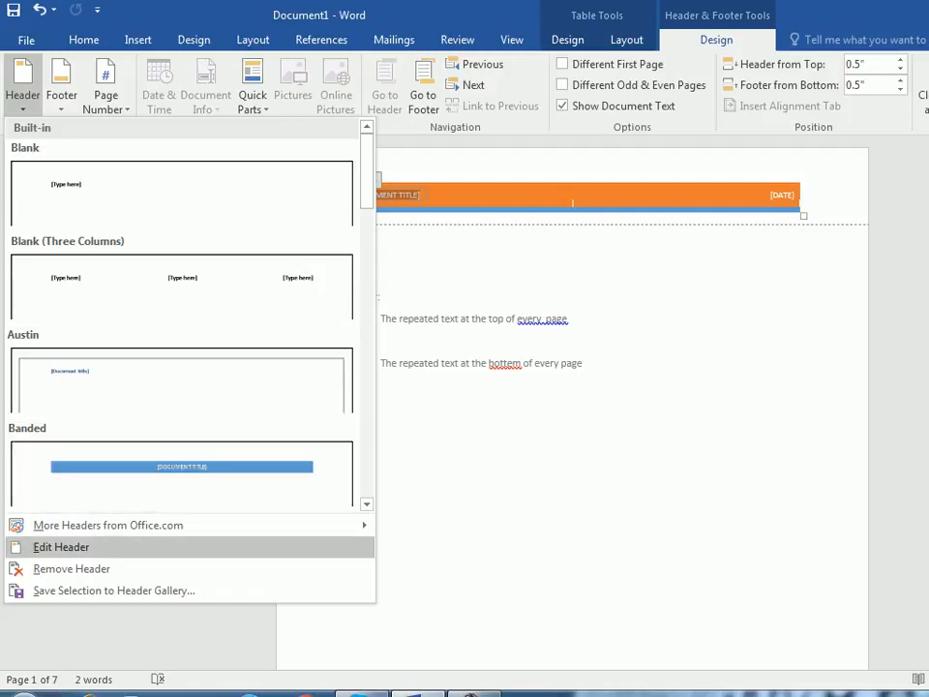
{"action": "left_click", "coordinate": [61, 547]}
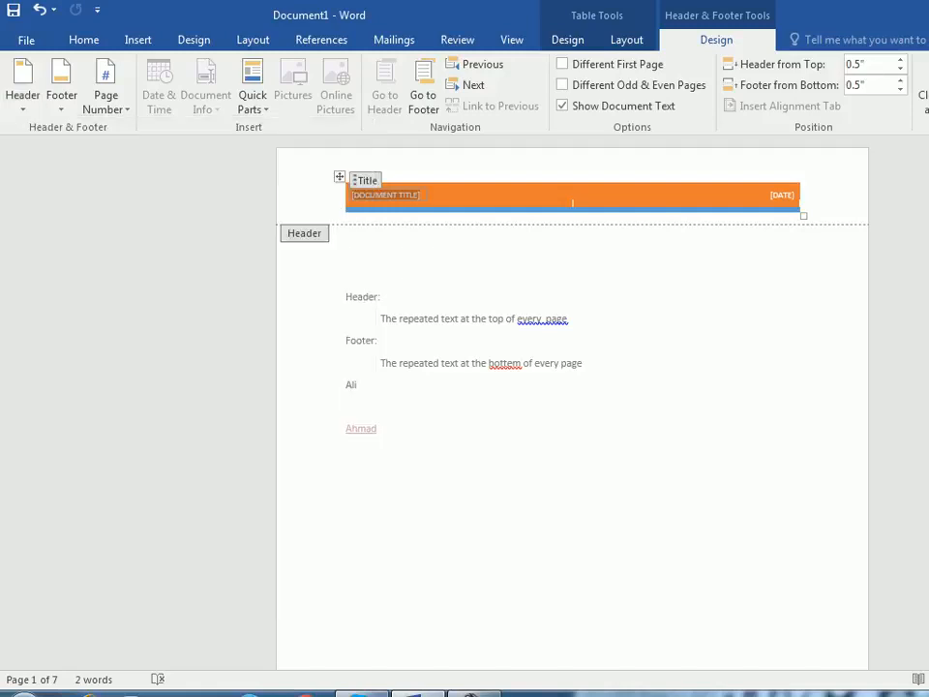
{"action": "left_click", "coordinate": [22, 92]}
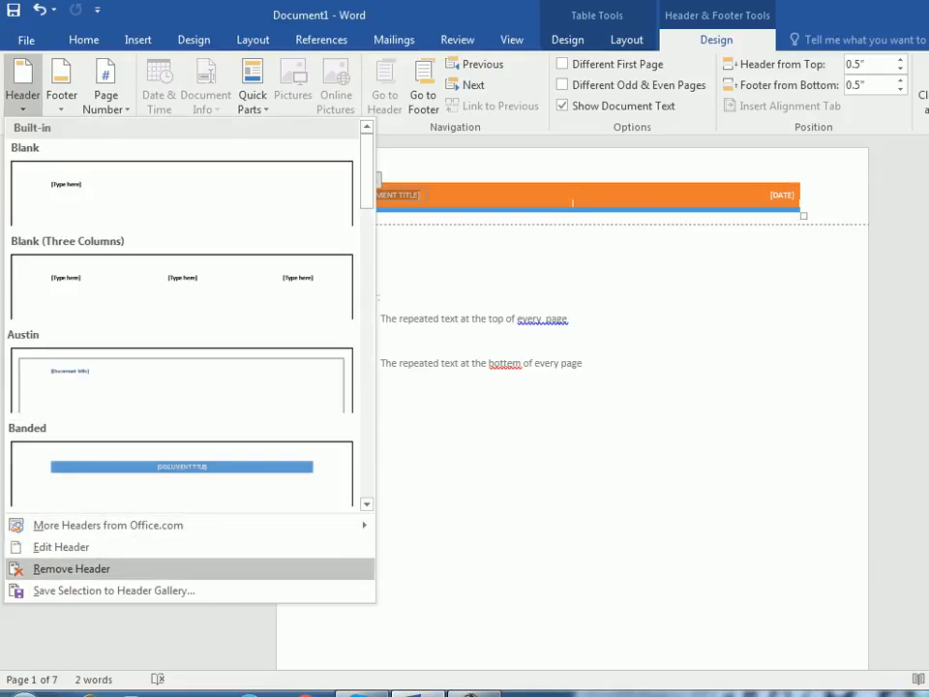
{"action": "left_click", "coordinate": [72, 569]}
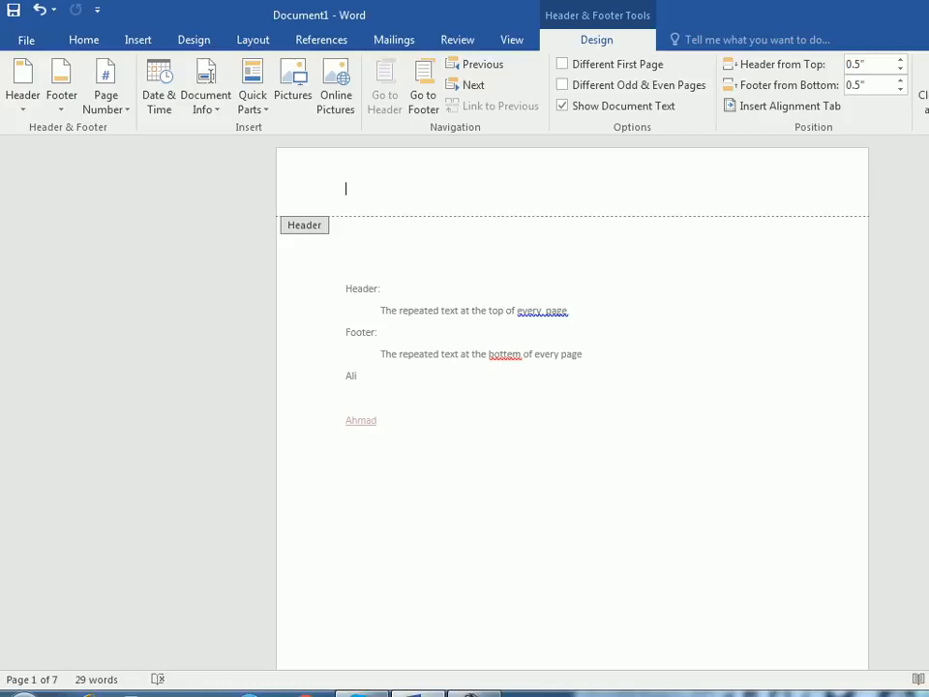
- Replace the company footer with the Motion (Even Page) design and leave footer editing
{"action": "left_click", "coordinate": [22, 82]}
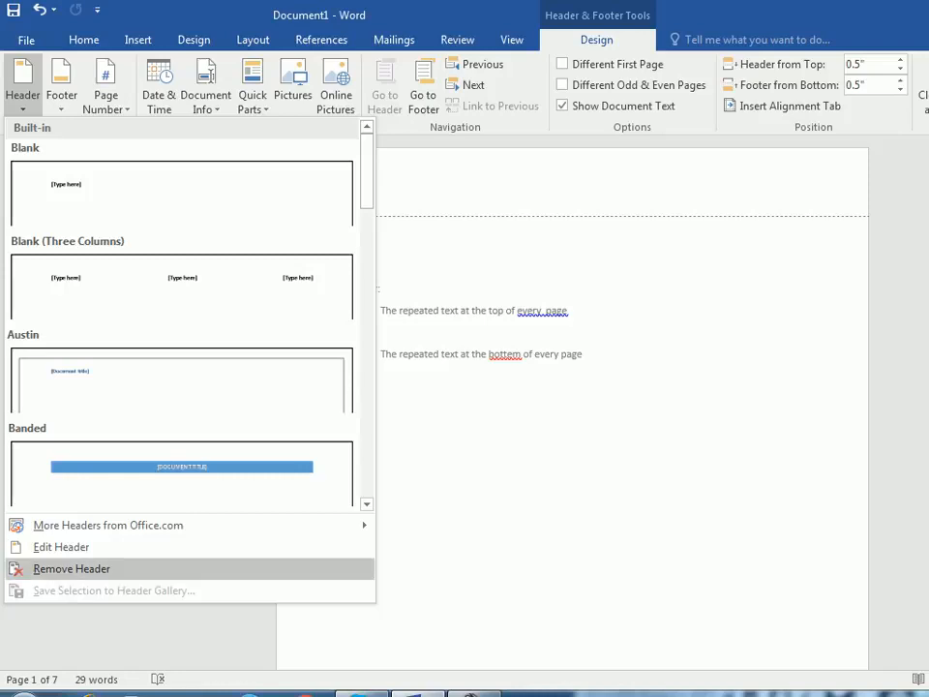
{"action": "left_click", "coordinate": [61, 95]}
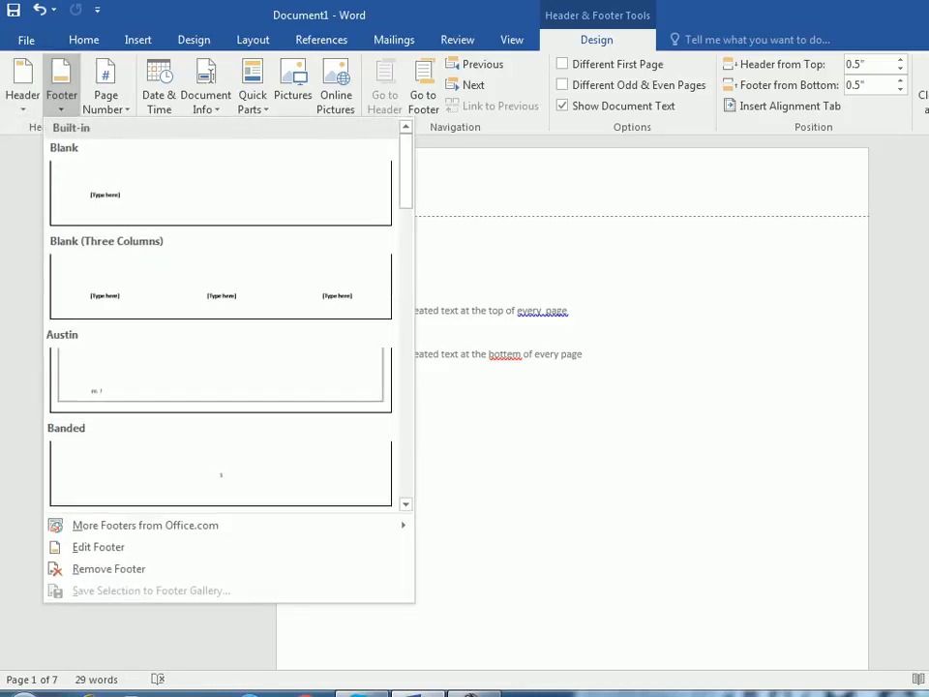
{"action": "key", "text": "Escape"}
{"action": "scroll", "coordinate": [572, 402], "scroll_direction": "down", "scroll_amount": 10}
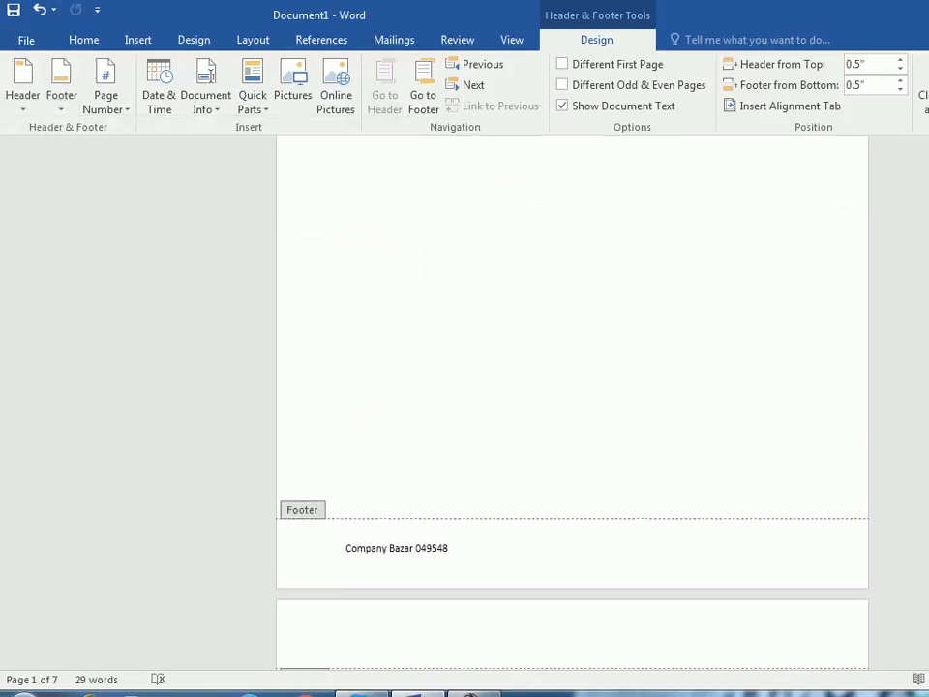
{"action": "left_click", "coordinate": [61, 82]}
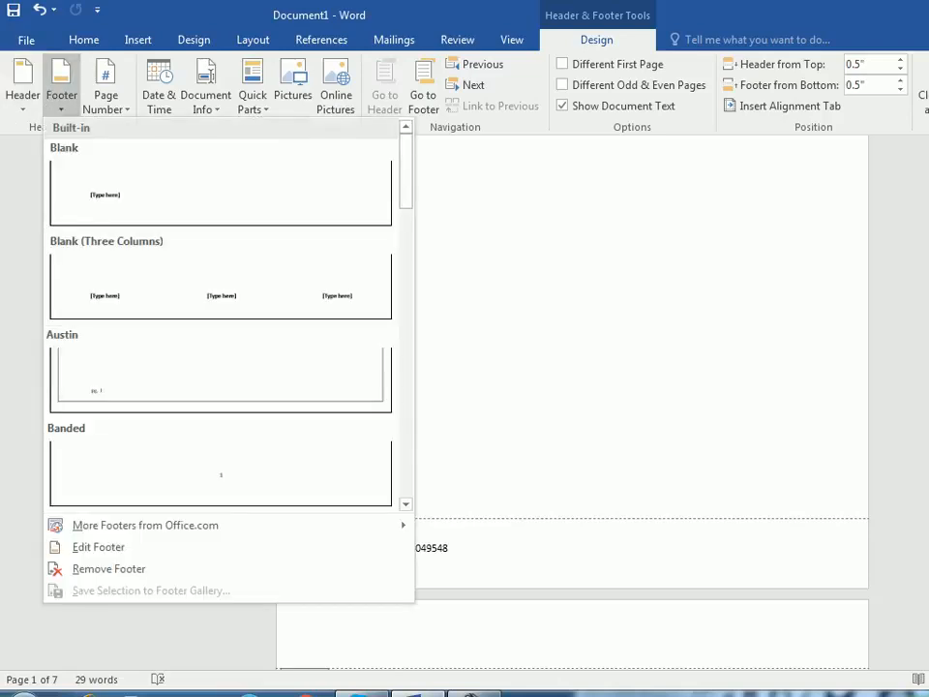
{"action": "scroll", "coordinate": [220, 319], "scroll_direction": "down", "scroll_amount": 8}
{"action": "left_click", "coordinate": [218, 290]}
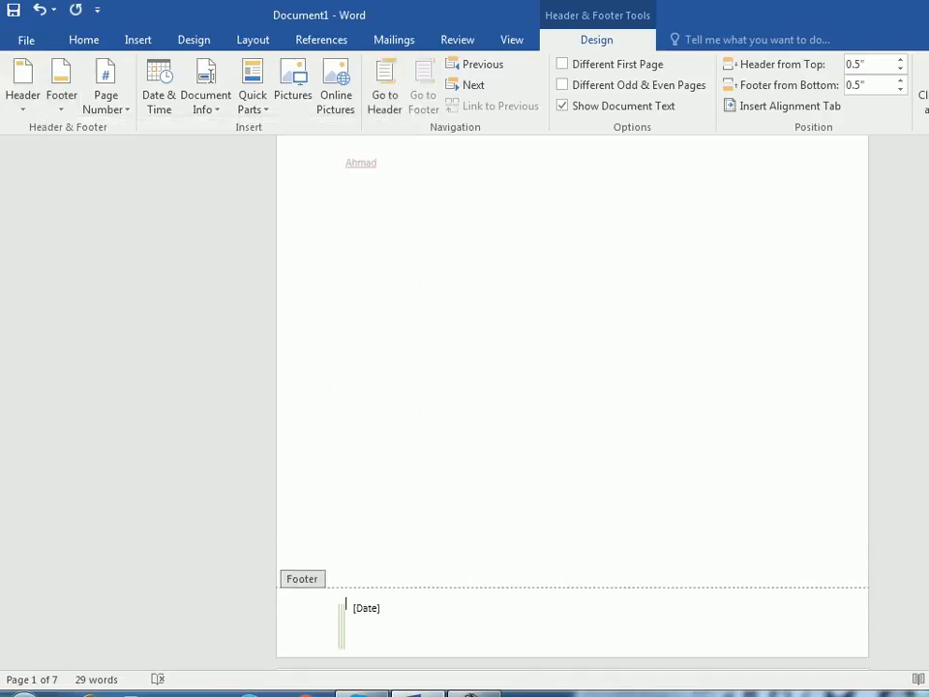
{"action": "scroll", "coordinate": [572, 402], "scroll_direction": "down", "scroll_amount": 3}
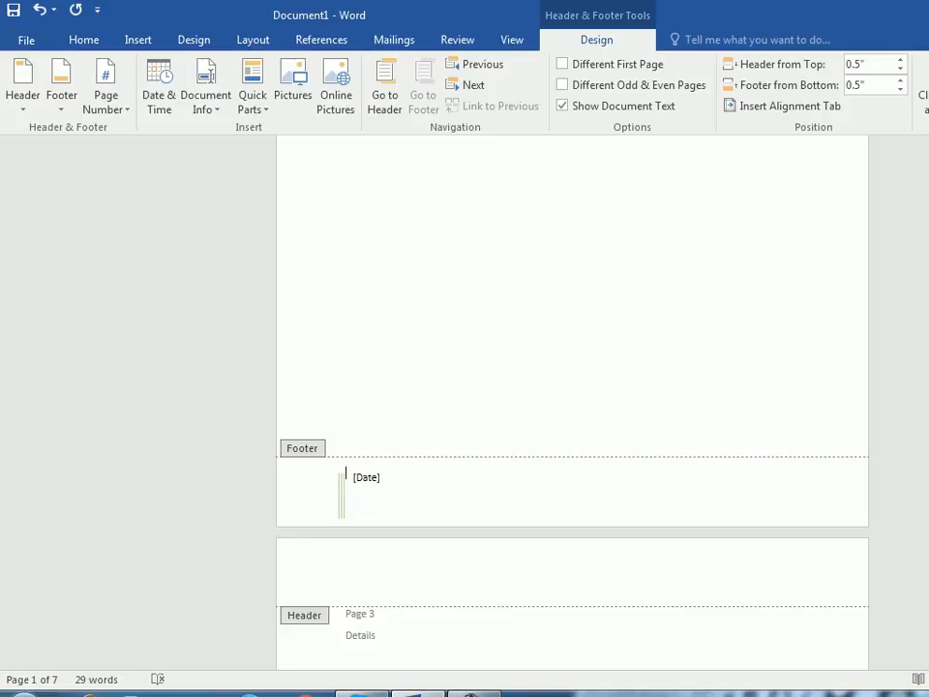
{"action": "left_click", "coordinate": [924, 87]}
{"action": "scroll", "coordinate": [572, 402], "scroll_direction": "down", "scroll_amount": 5}
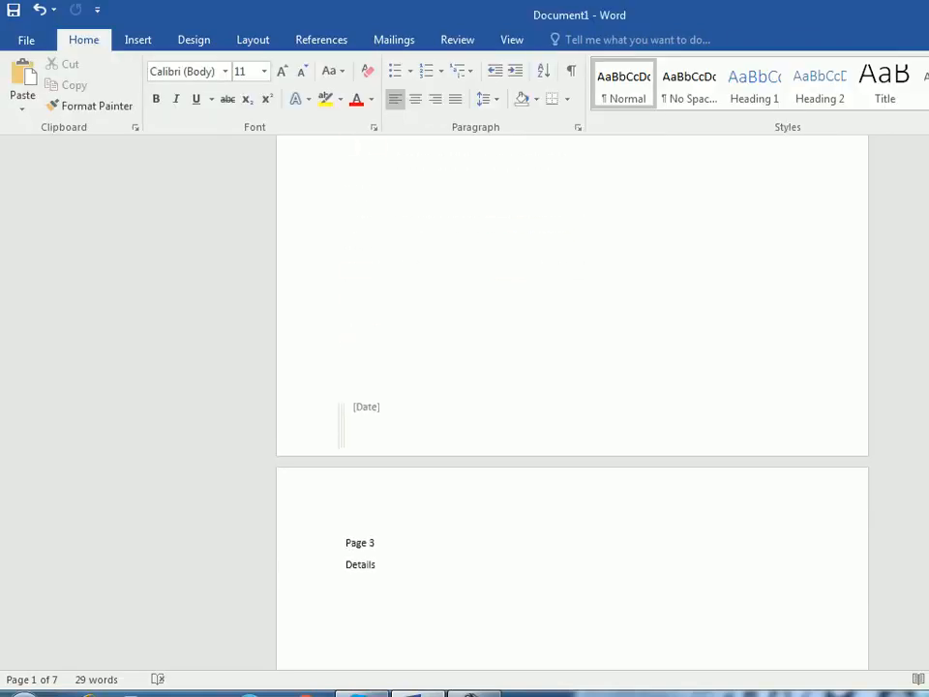
- Reopen the page 1 footer for editing and remove the footer from the document
{"action": "double_click", "coordinate": [366, 407]}
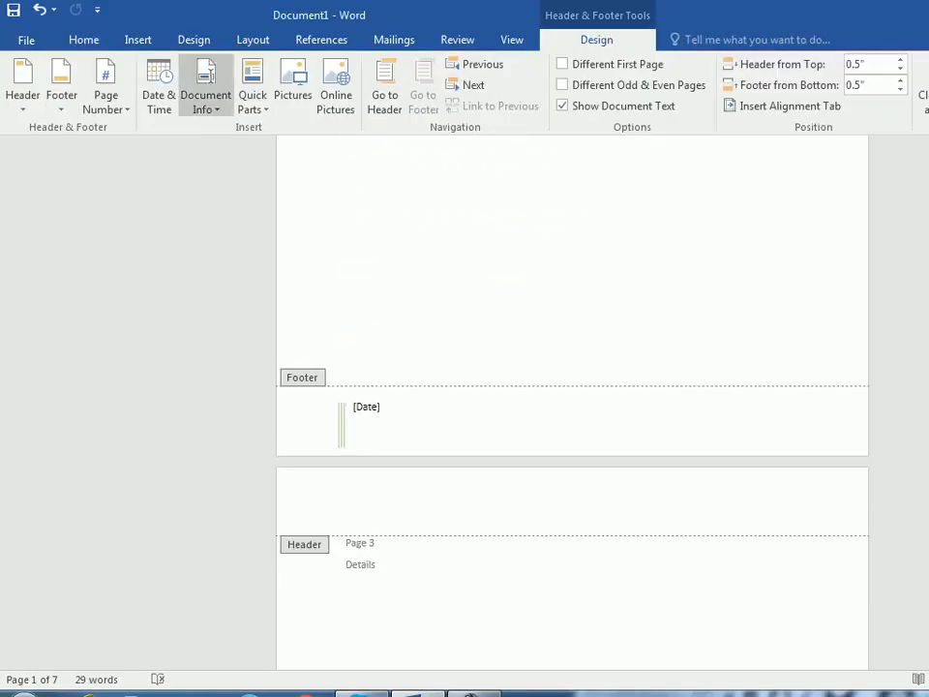
{"action": "left_click", "coordinate": [61, 95]}
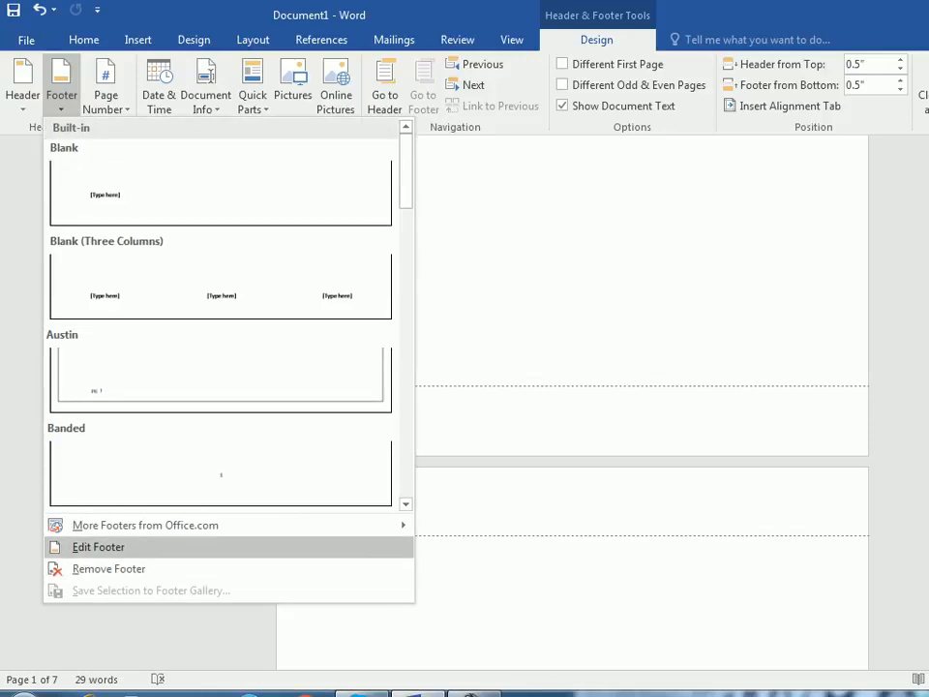
{"action": "left_click", "coordinate": [99, 547]}
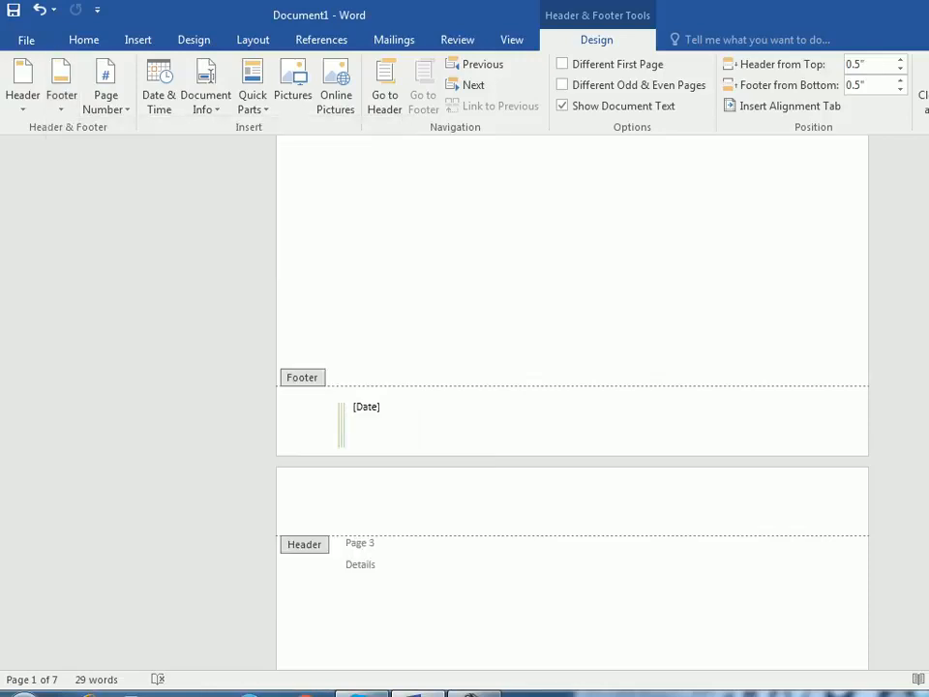
{"action": "left_click", "coordinate": [61, 95]}
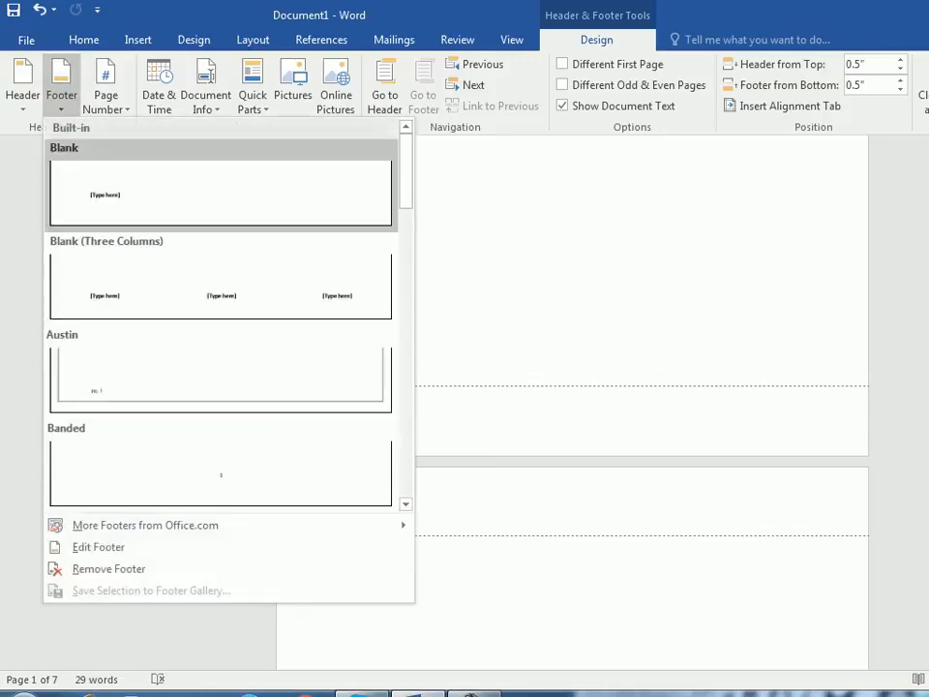
{"action": "left_click", "coordinate": [108, 568]}
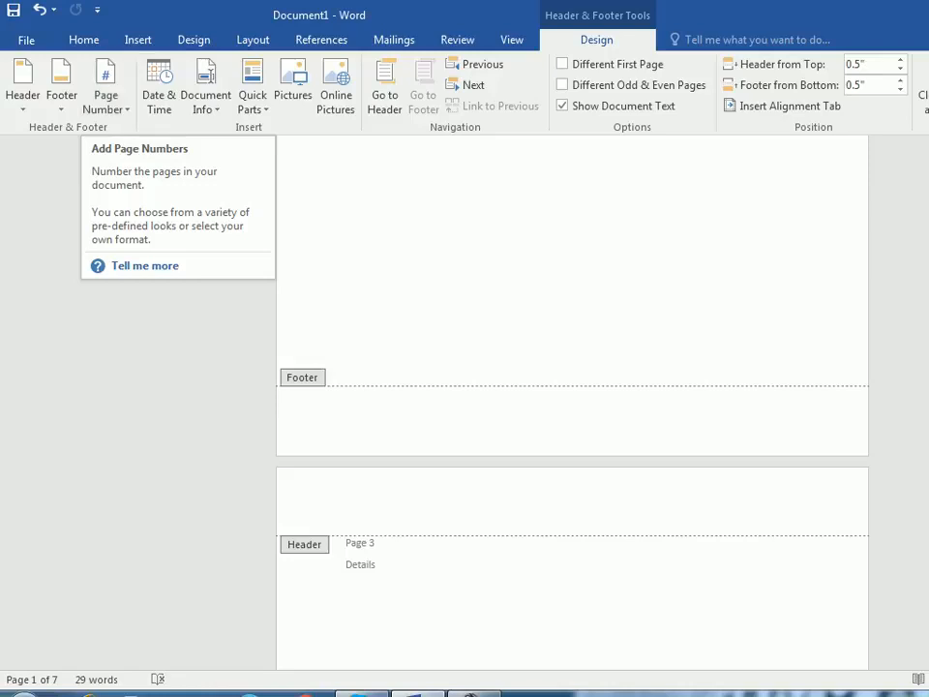
- Insert page numbers at the bottom of every page in the Brackets 2 style and leave footer editing
{"action": "left_click", "coordinate": [106, 95]}
{"action": "mouse_move", "coordinate": [145, 150]}
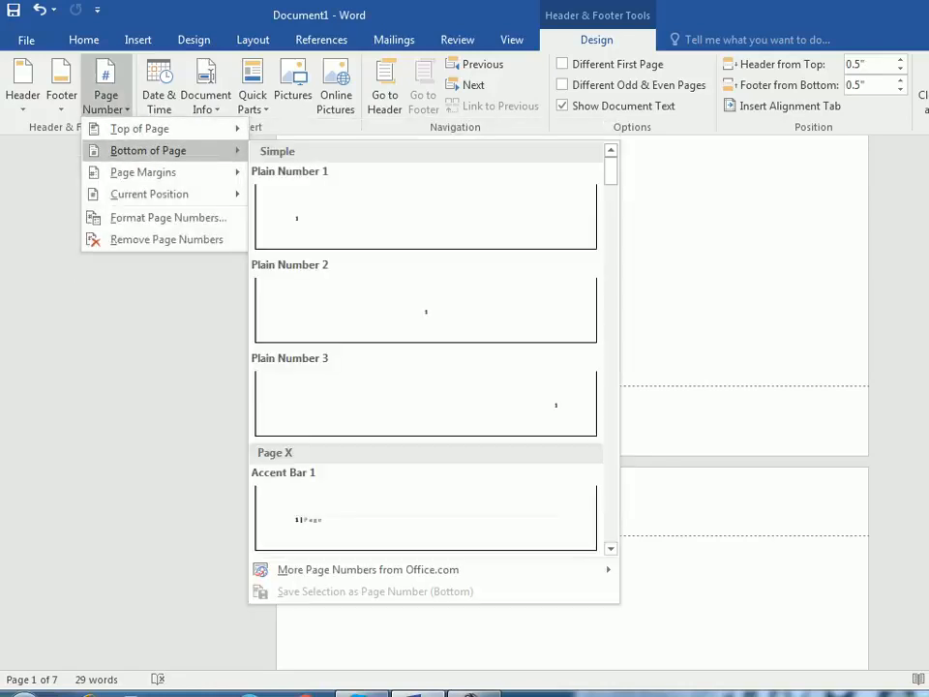
{"action": "mouse_move", "coordinate": [146, 128]}
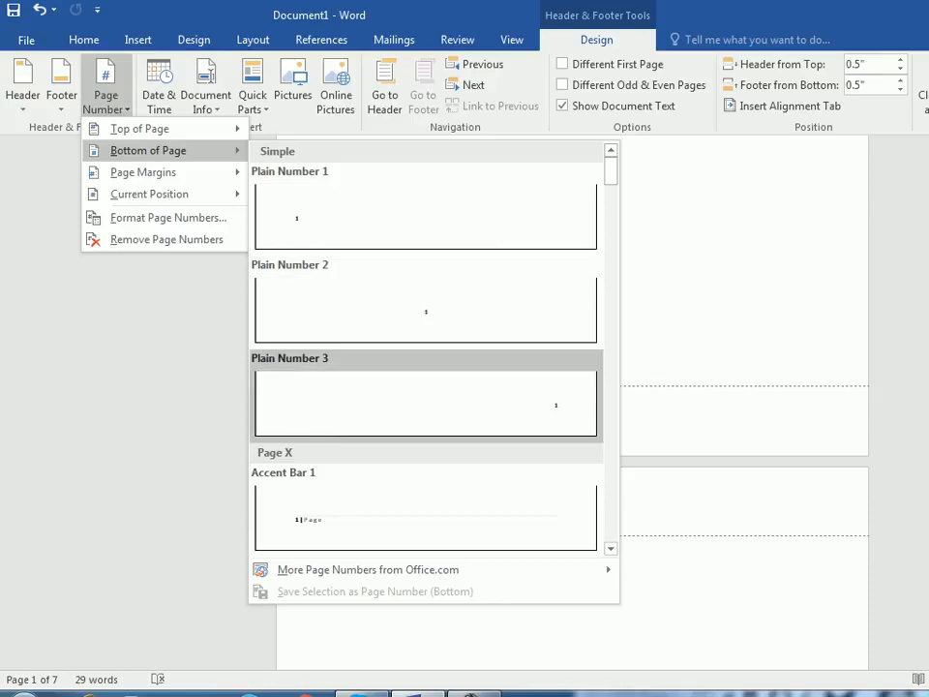
{"action": "scroll", "coordinate": [426, 406], "scroll_direction": "down", "scroll_amount": 6}
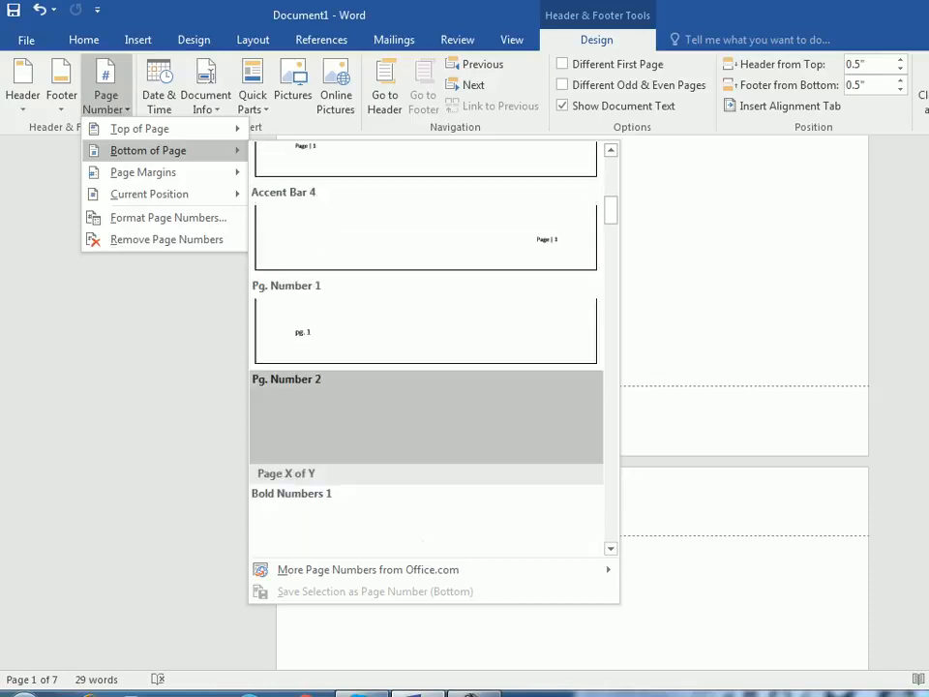
{"action": "scroll", "coordinate": [425, 368], "scroll_direction": "down", "scroll_amount": 5}
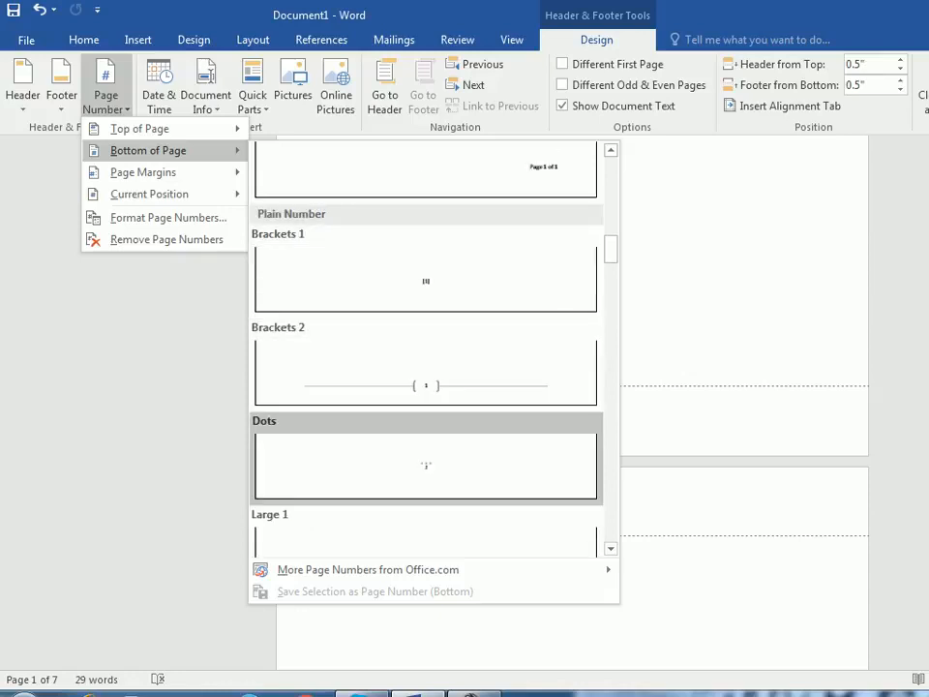
{"action": "left_click", "coordinate": [426, 372]}
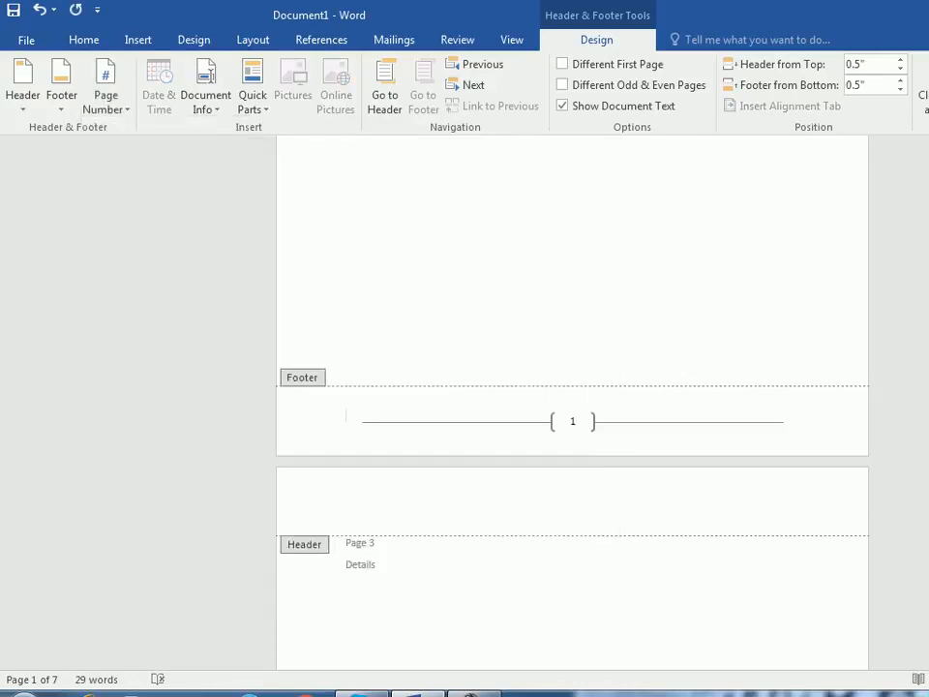
{"action": "scroll", "coordinate": [571, 401], "scroll_direction": "up", "scroll_amount": 5}
{"action": "scroll", "coordinate": [571, 401], "scroll_direction": "down", "scroll_amount": 13}
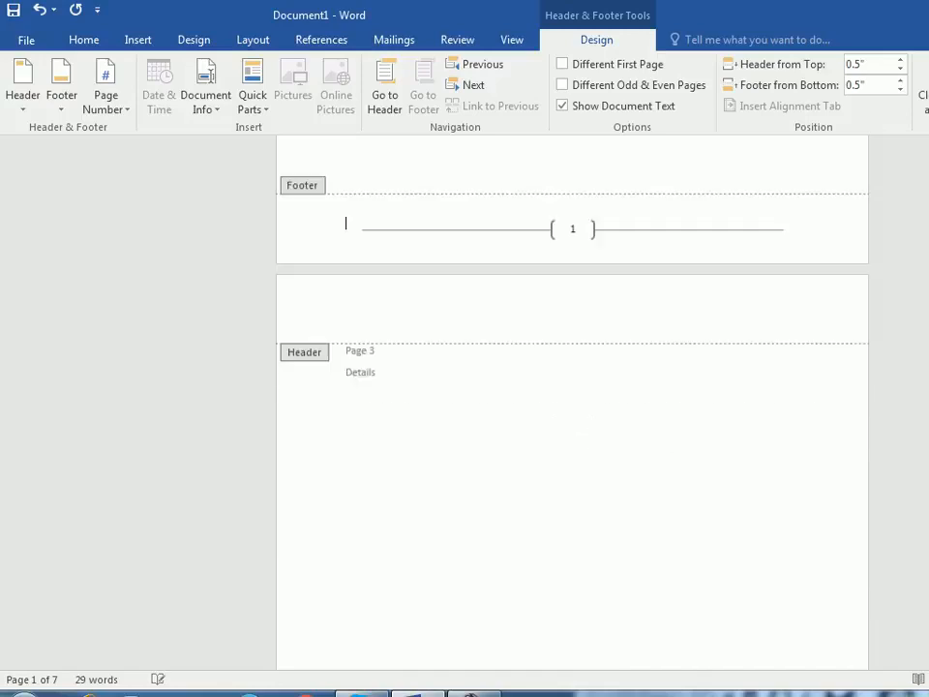
{"action": "scroll", "coordinate": [571, 402], "scroll_direction": "down", "scroll_amount": 12}
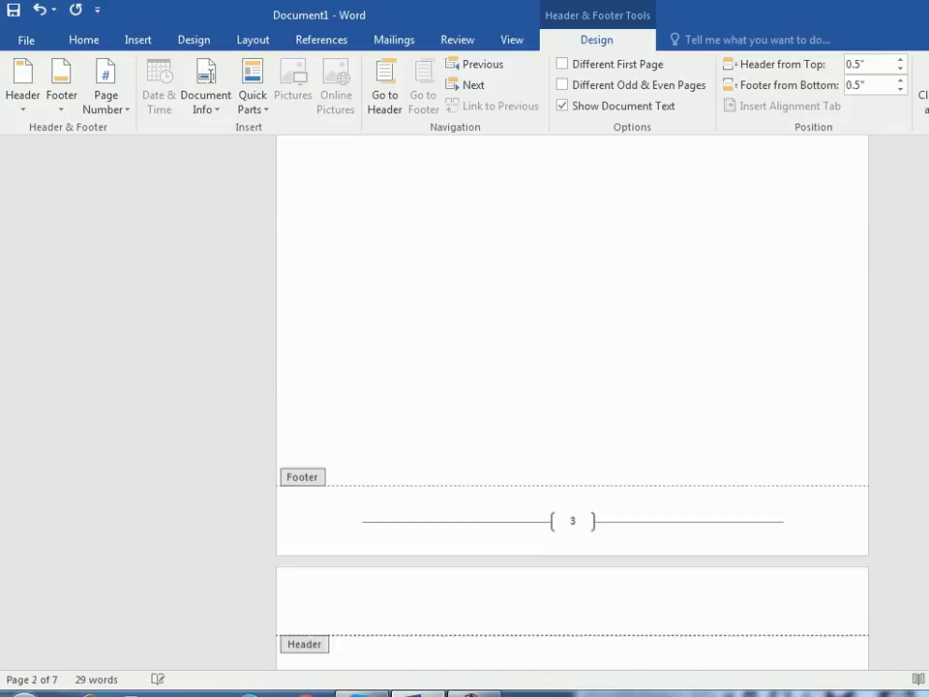
{"action": "scroll", "coordinate": [571, 402], "scroll_direction": "up", "scroll_amount": 13}
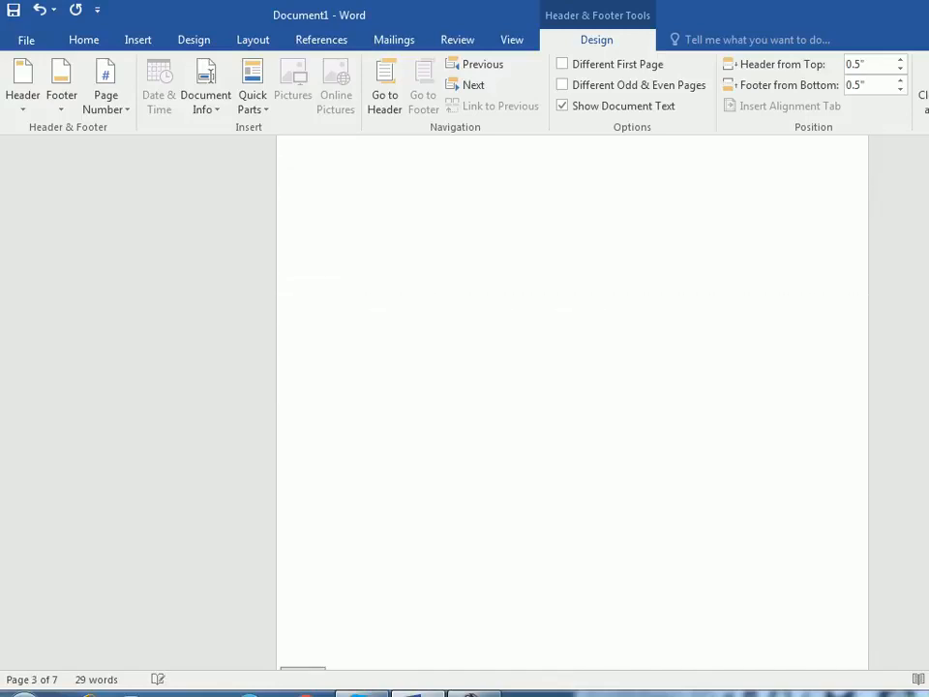
{"action": "left_click", "coordinate": [925, 89]}
- Reopen the page 1 footer with the bracketed page number for editing
{"action": "scroll", "coordinate": [570, 401], "scroll_direction": "down", "scroll_amount": 1}
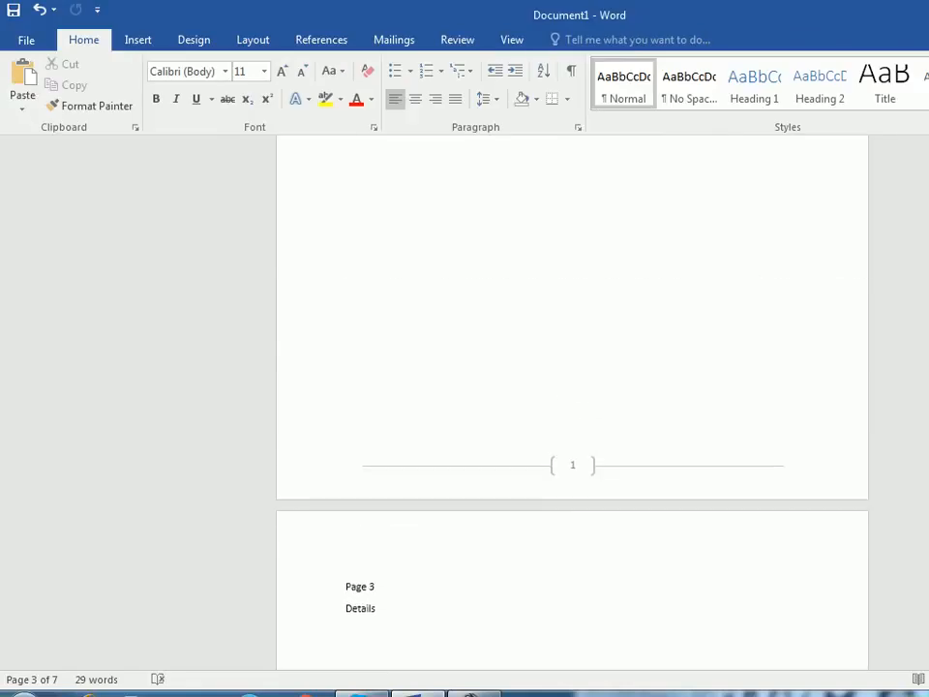
{"action": "scroll", "coordinate": [571, 401], "scroll_direction": "up", "scroll_amount": 6}
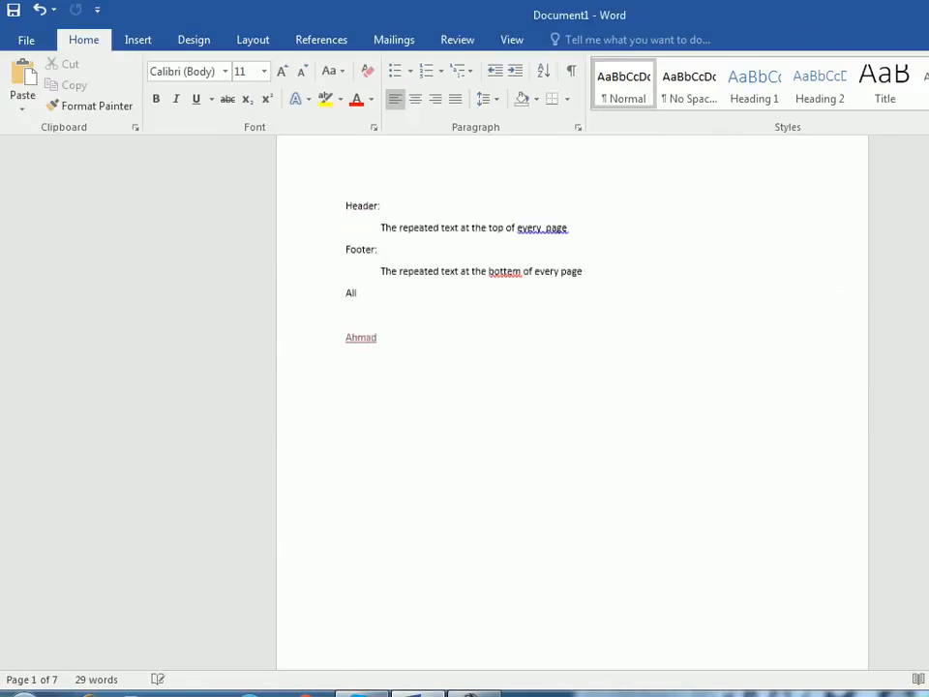
{"action": "scroll", "coordinate": [571, 402], "scroll_direction": "down", "scroll_amount": 5}
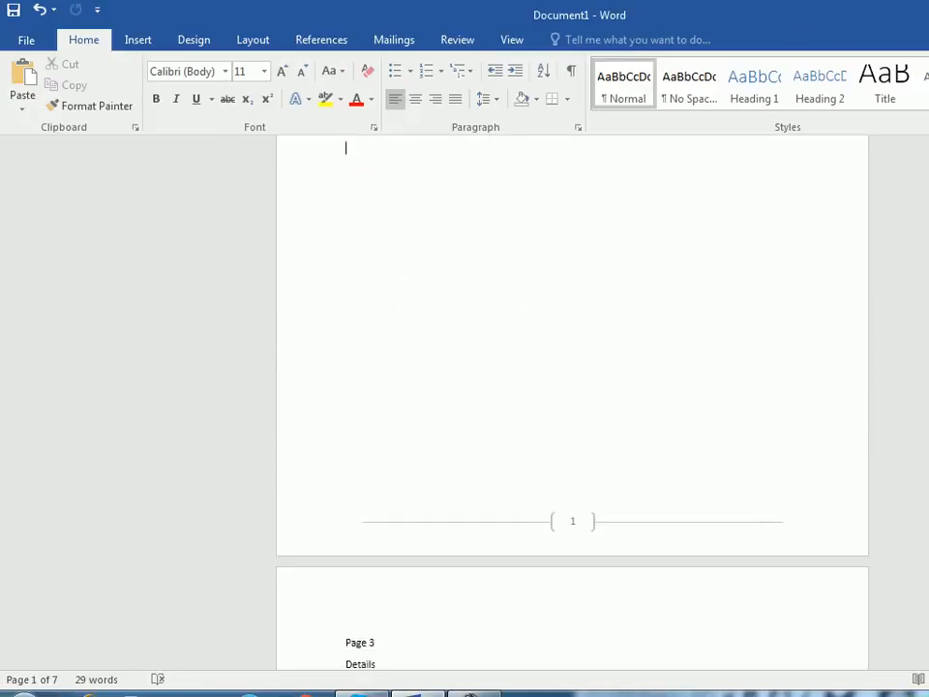
{"action": "double_click", "coordinate": [573, 523]}
- Try page numbers in the page margins in the Accent Bar, Left style, and undo the insertion
{"action": "left_click", "coordinate": [105, 88]}
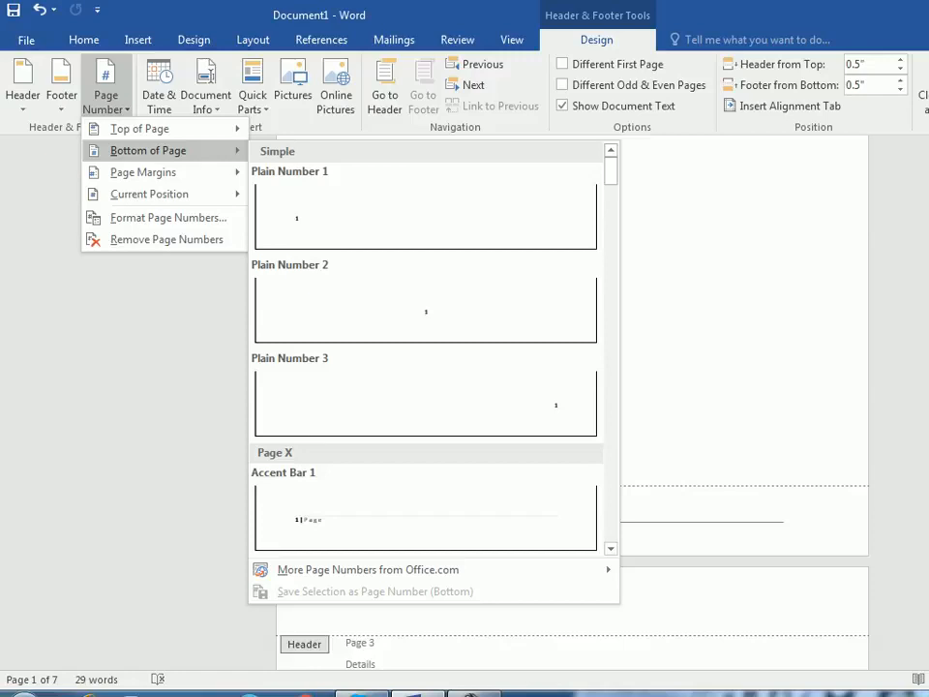
{"action": "mouse_move", "coordinate": [143, 172]}
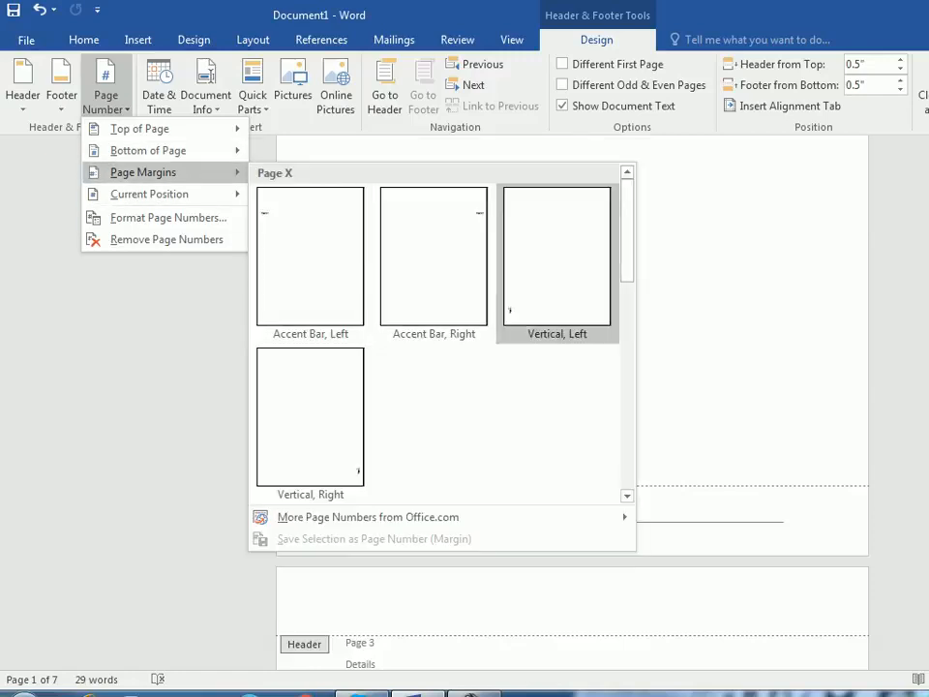
{"action": "left_click", "coordinate": [309, 256]}
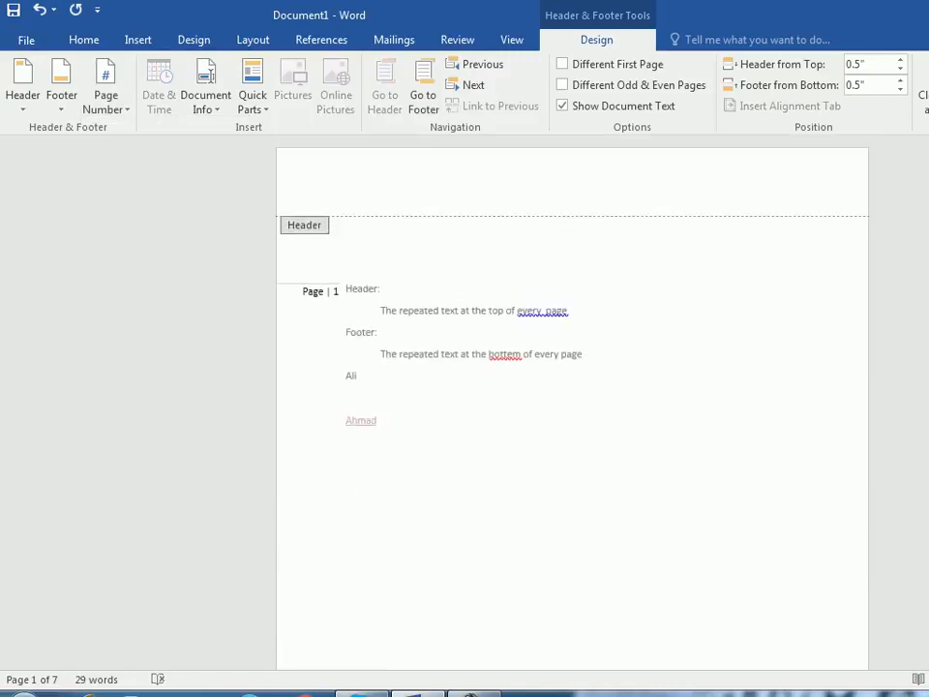
{"action": "scroll", "coordinate": [572, 407], "scroll_direction": "down", "scroll_amount": 10}
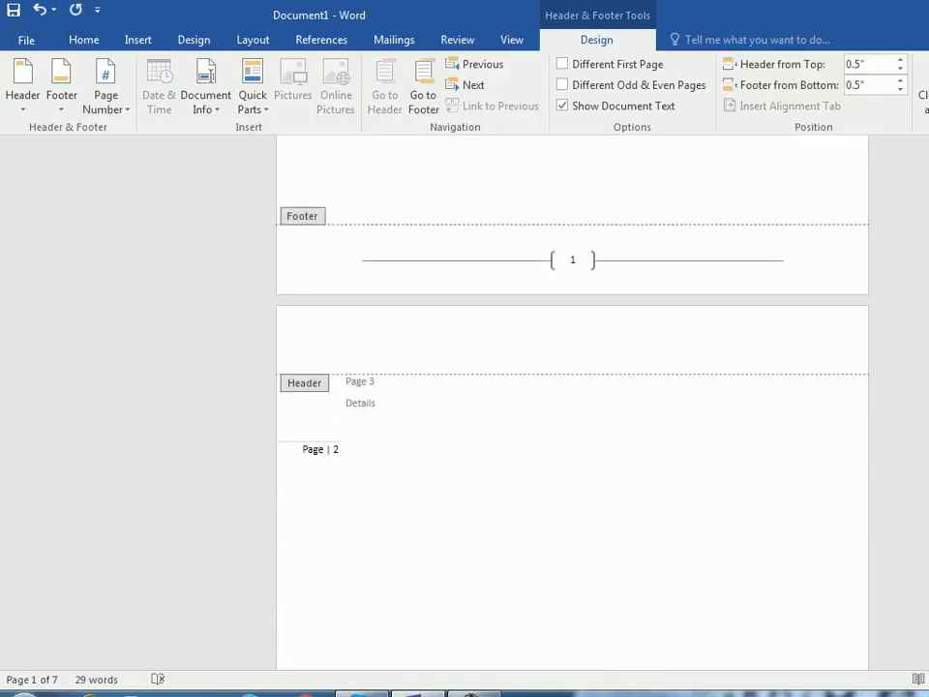
{"action": "scroll", "coordinate": [572, 406], "scroll_direction": "up", "scroll_amount": 10}
{"action": "key", "text": "ctrl+z"}
- Insert a page number at the current position in the page 1 footer using the Accent Bar 1 style
{"action": "scroll", "coordinate": [572, 407], "scroll_direction": "down", "scroll_amount": 1}
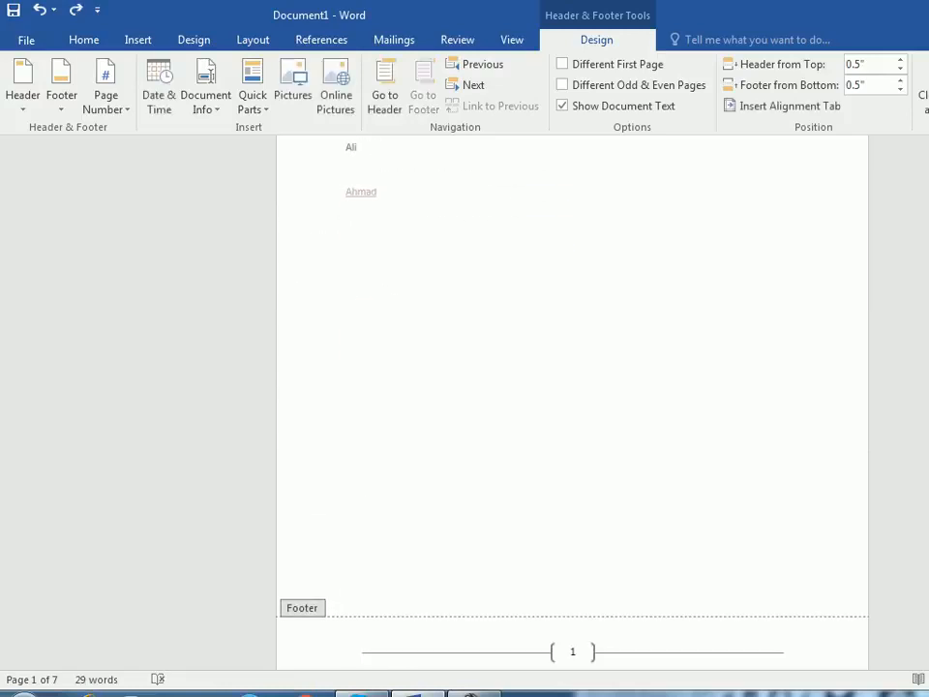
{"action": "left_click", "coordinate": [106, 95]}
{"action": "mouse_move", "coordinate": [145, 172]}
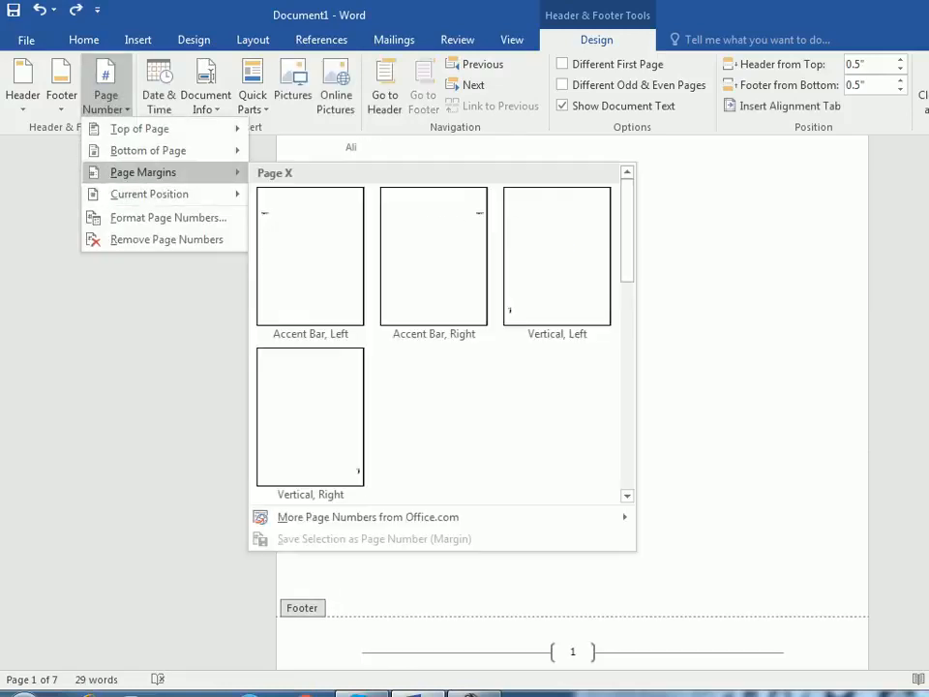
{"action": "mouse_move", "coordinate": [149, 194]}
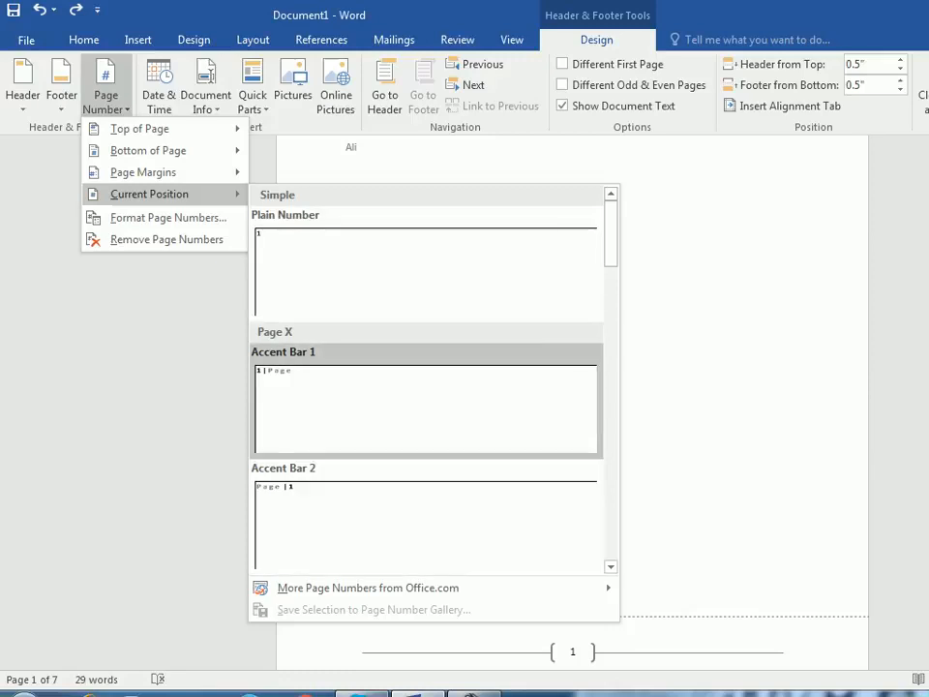
{"action": "left_click", "coordinate": [426, 406]}
{"action": "scroll", "coordinate": [572, 387], "scroll_direction": "down", "scroll_amount": 2}
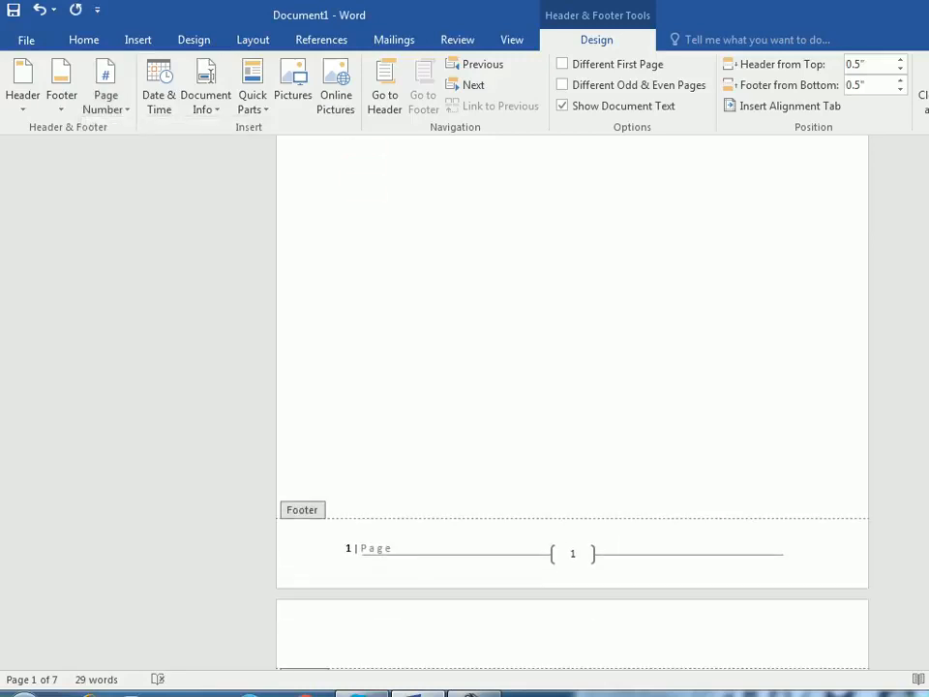
- Delete the horizontal line behind the bracketed page number in the page 1 footer
{"action": "left_click", "coordinate": [572, 554]}
{"action": "left_click", "coordinate": [658, 555]}
{"action": "key", "text": "Delete"}
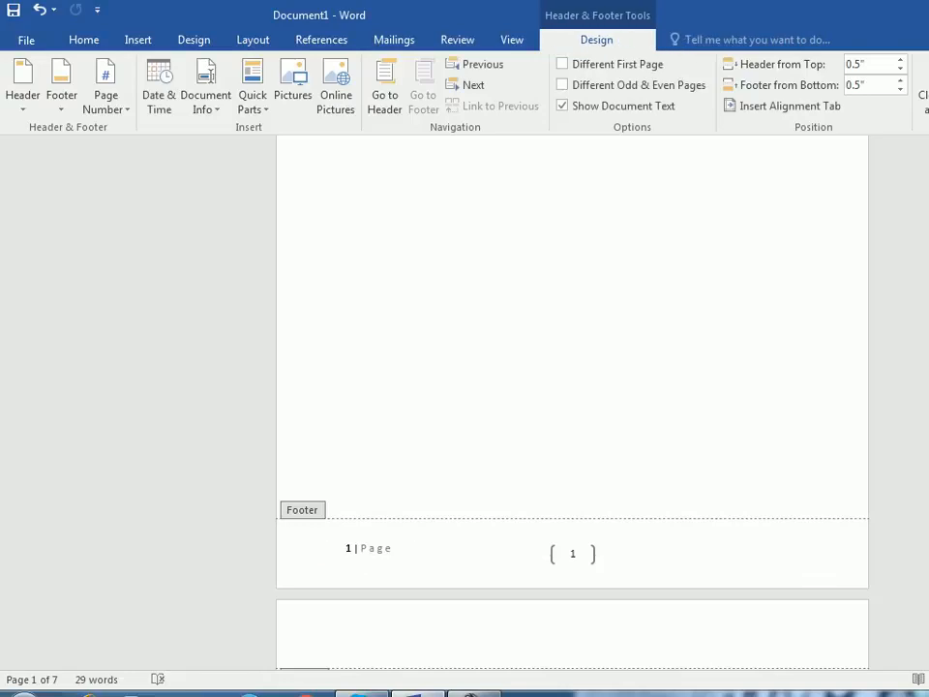
- Examine the bracketed page number and the footers on the following pages
{"action": "left_click", "coordinate": [572, 553]}
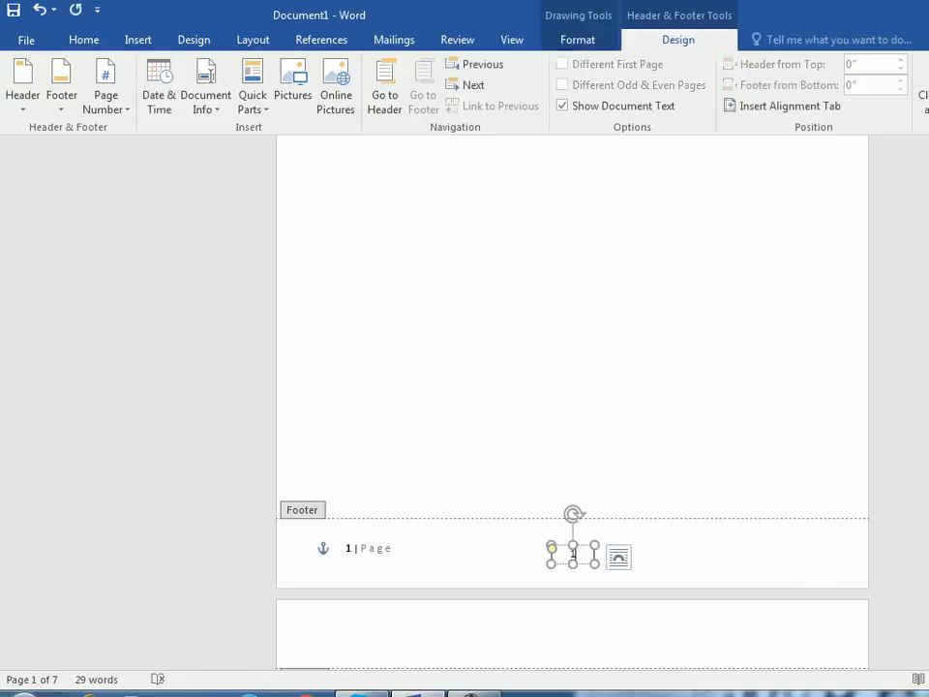
{"action": "left_click", "coordinate": [105, 102]}
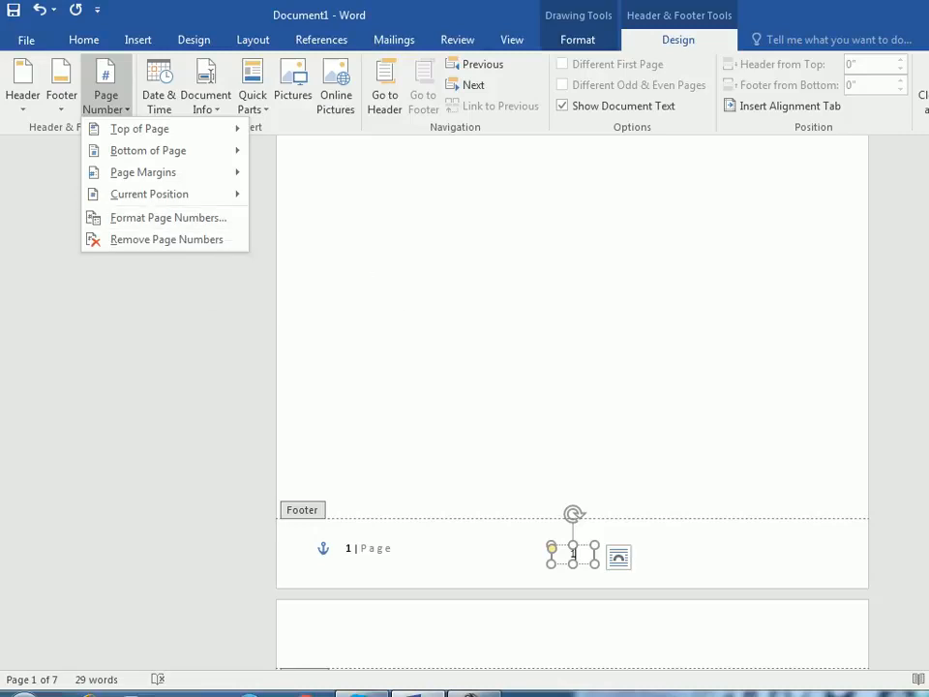
{"action": "left_click", "coordinate": [689, 551]}
{"action": "double_click", "coordinate": [689, 551]}
{"action": "scroll", "coordinate": [689, 551], "scroll_direction": "down", "scroll_amount": 1}
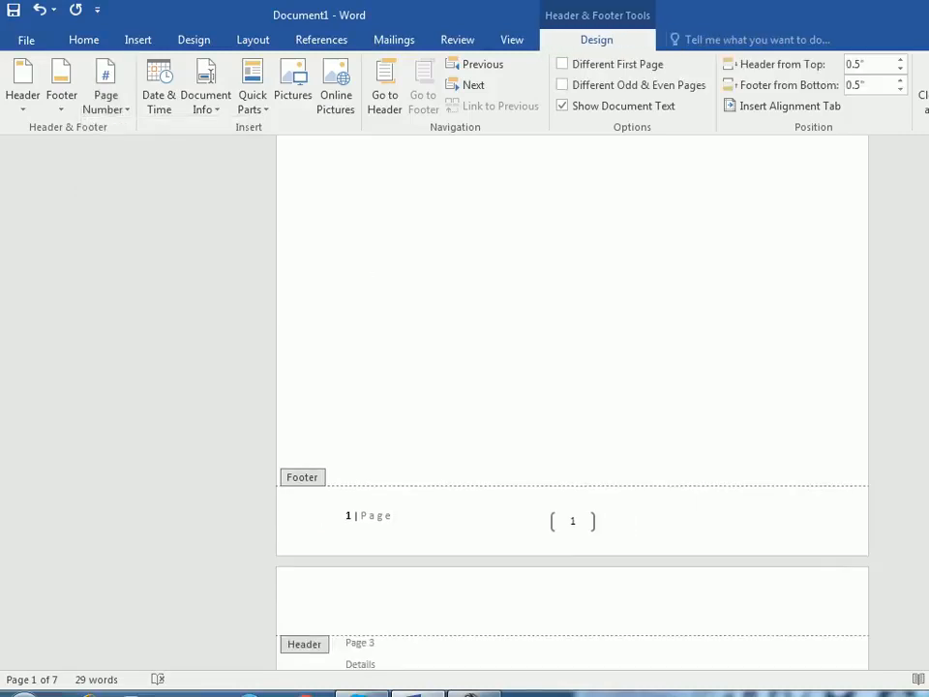
{"action": "scroll", "coordinate": [572, 402], "scroll_direction": "down", "scroll_amount": 1}
{"action": "scroll", "coordinate": [572, 402], "scroll_direction": "down", "scroll_amount": 4}
{"action": "scroll", "coordinate": [572, 401], "scroll_direction": "down", "scroll_amount": 5}
{"action": "scroll", "coordinate": [572, 402], "scroll_direction": "down", "scroll_amount": 3}
{"action": "scroll", "coordinate": [572, 401], "scroll_direction": "down", "scroll_amount": 6}
{"action": "scroll", "coordinate": [572, 402], "scroll_direction": "up", "scroll_amount": 11}
{"action": "scroll", "coordinate": [572, 402], "scroll_direction": "up", "scroll_amount": 12}
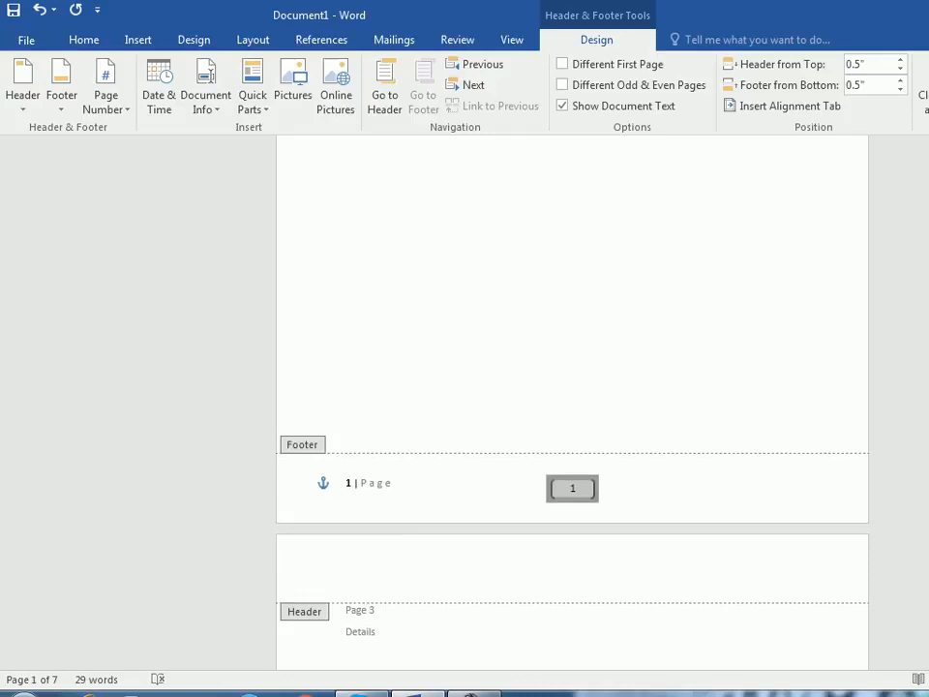
{"action": "left_click", "coordinate": [430, 366]}
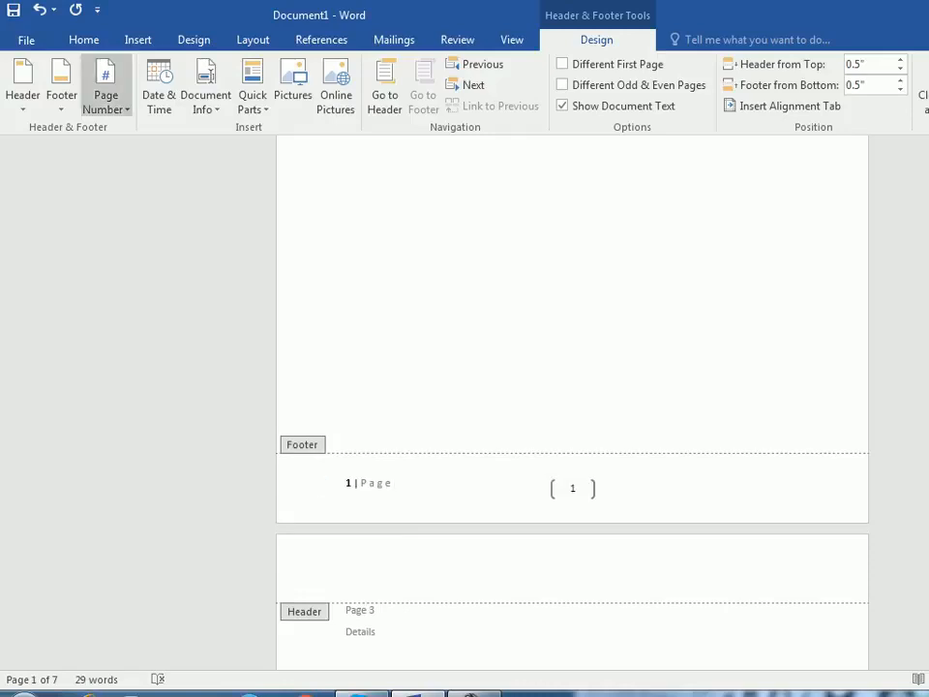
- Change the page number format to a, b, c and check the footers
{"action": "left_click", "coordinate": [105, 95]}
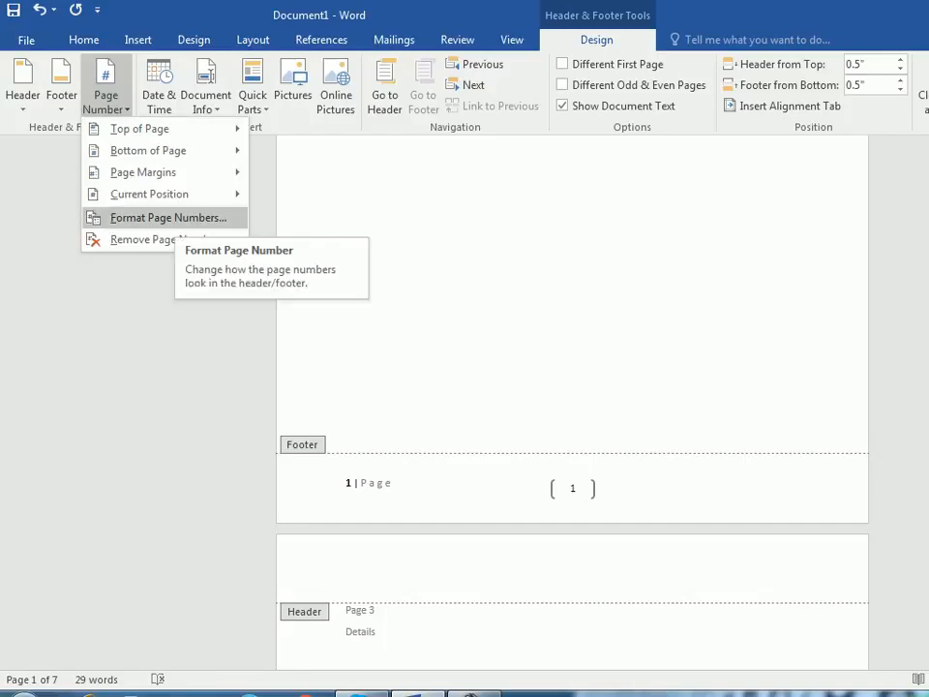
{"action": "left_click", "coordinate": [169, 218]}
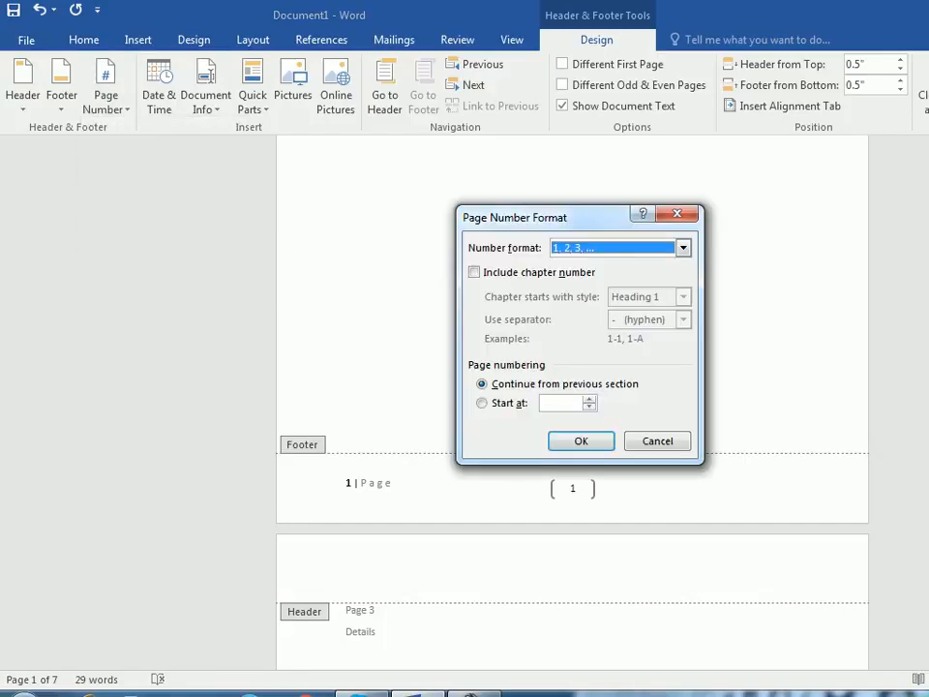
{"action": "left_click_drag", "start_coordinate": [548, 217], "coordinate": [570, 177]}
{"action": "left_click", "coordinate": [705, 208]}
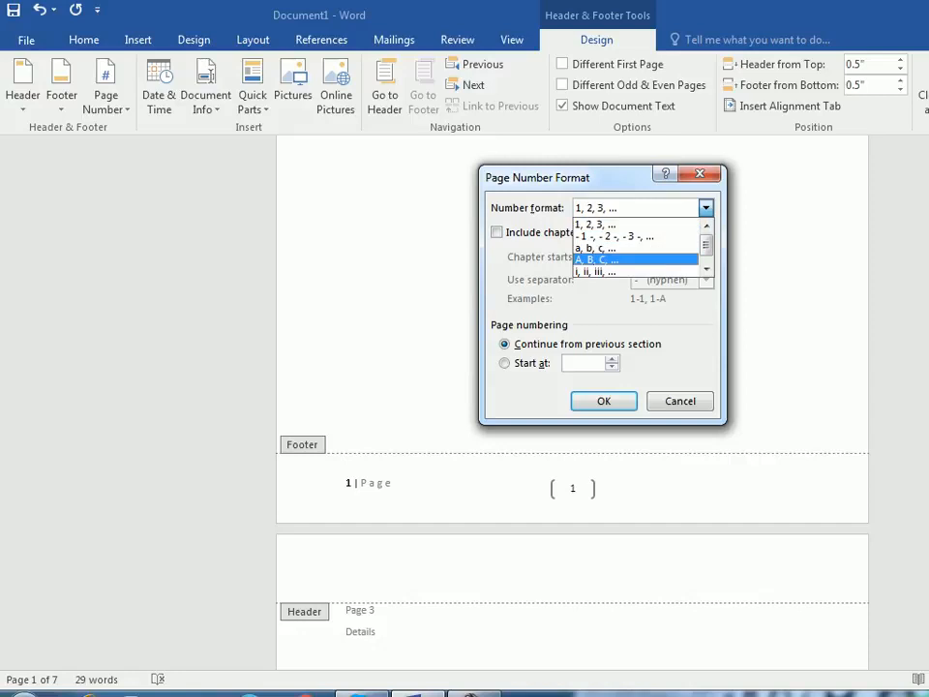
{"action": "left_click", "coordinate": [595, 248]}
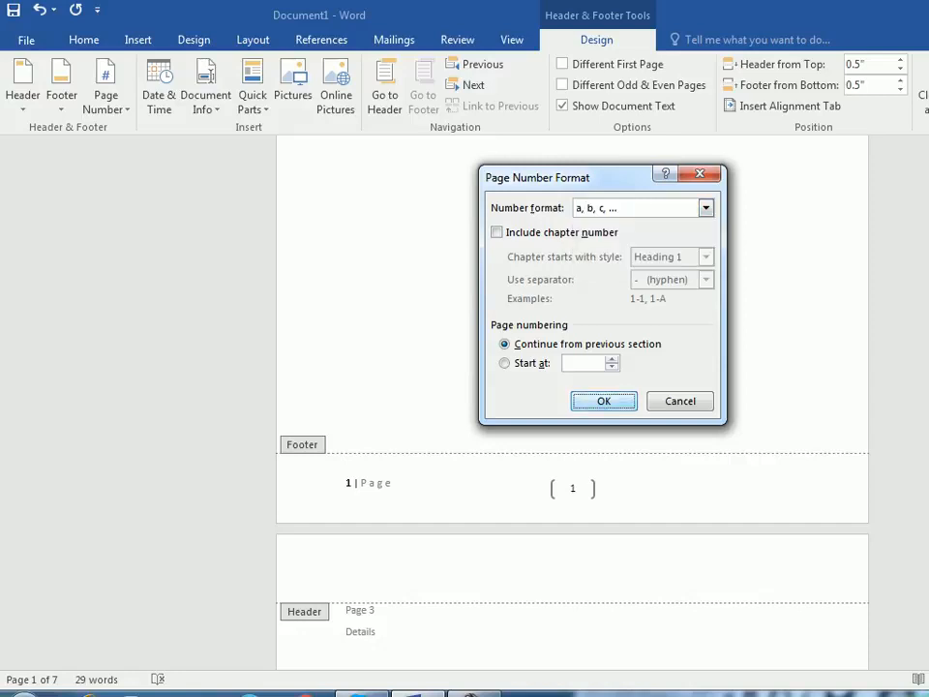
{"action": "left_click", "coordinate": [604, 400]}
{"action": "scroll", "coordinate": [572, 402], "scroll_direction": "down", "scroll_amount": 10}
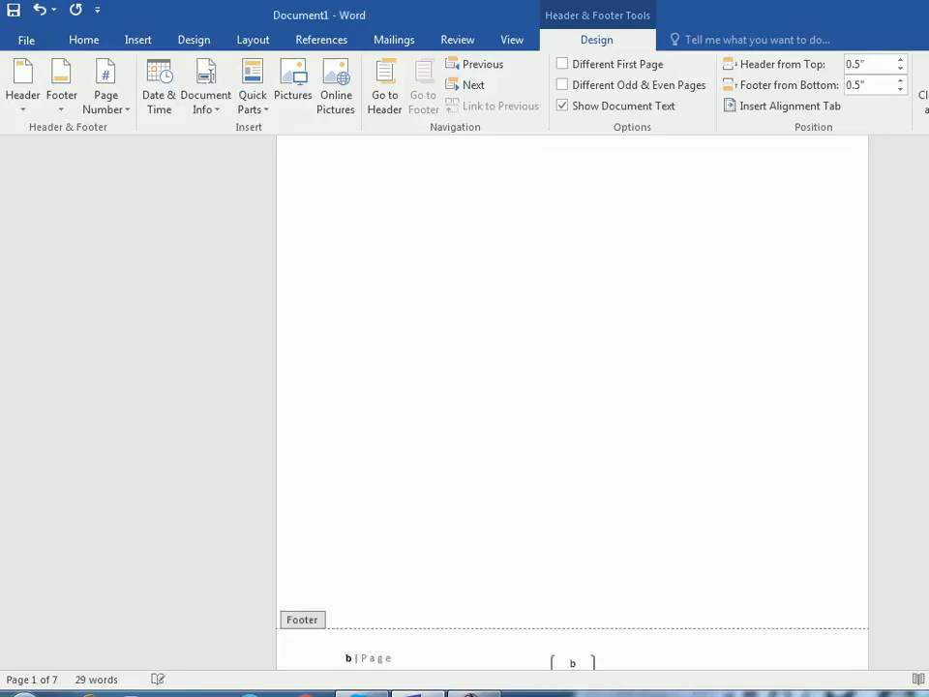
{"action": "scroll", "coordinate": [572, 401], "scroll_direction": "up", "scroll_amount": 3}
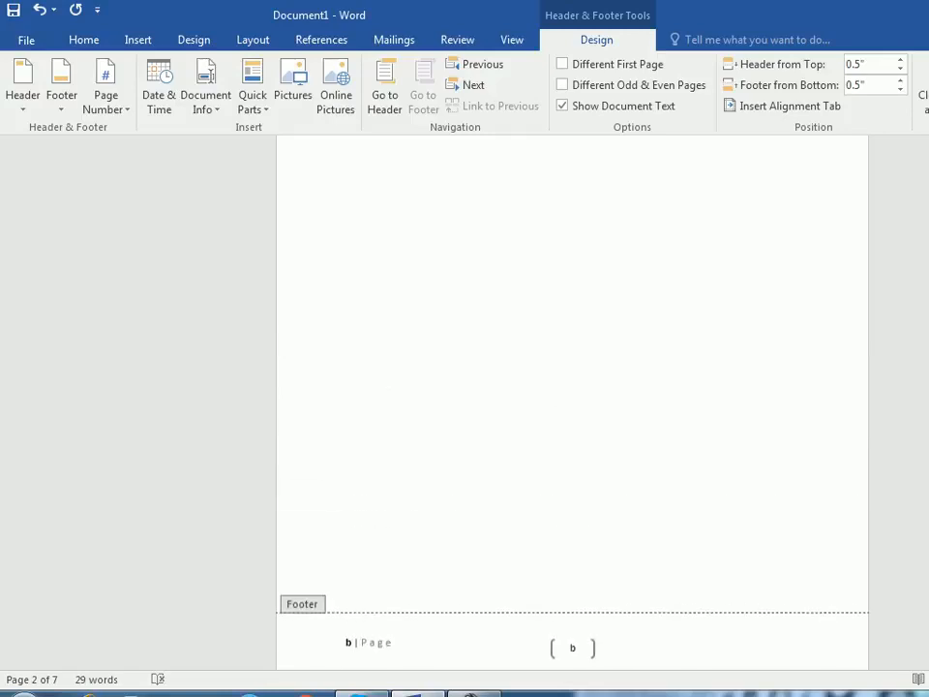
- Set the page number format back to 1, 2, 3
{"action": "left_click", "coordinate": [107, 101]}
{"action": "left_click", "coordinate": [168, 218]}
{"action": "left_click", "coordinate": [706, 208]}
{"action": "left_click_drag", "start_coordinate": [706, 244], "coordinate": [707, 251]}
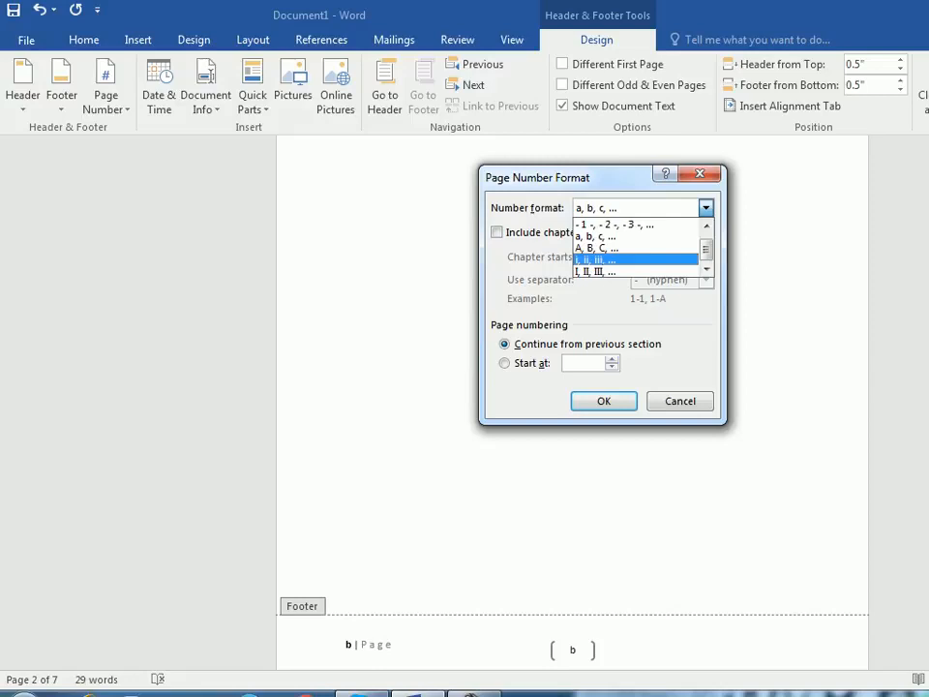
{"action": "scroll", "coordinate": [635, 236], "scroll_direction": "up", "scroll_amount": 1}
{"action": "left_click", "coordinate": [596, 224]}
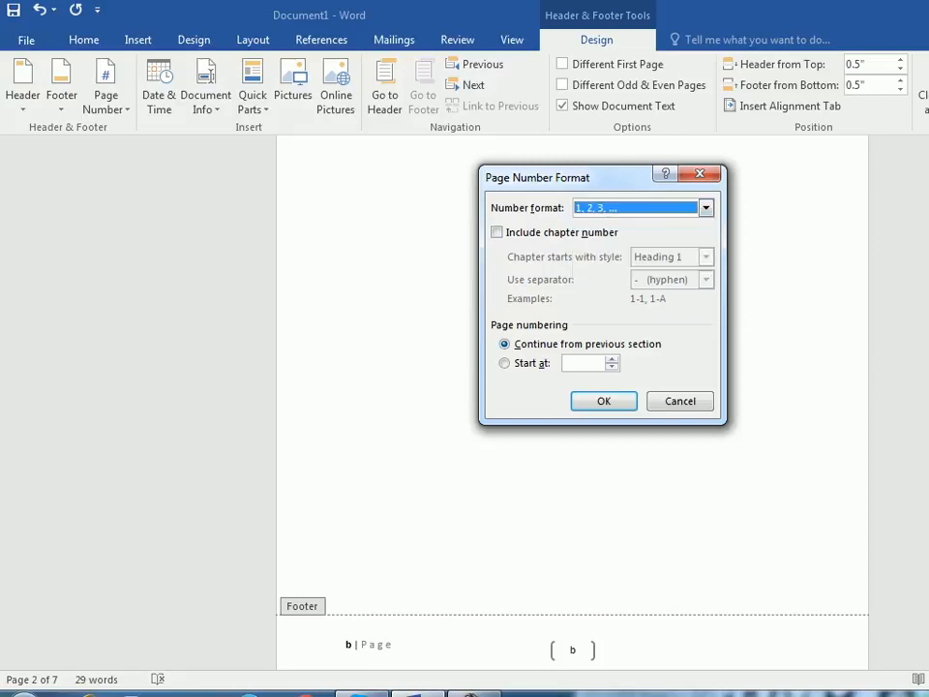
{"action": "left_click", "coordinate": [603, 401]}
{"action": "scroll", "coordinate": [603, 400], "scroll_direction": "down", "scroll_amount": 5}
{"action": "scroll", "coordinate": [572, 402], "scroll_direction": "down", "scroll_amount": 1}
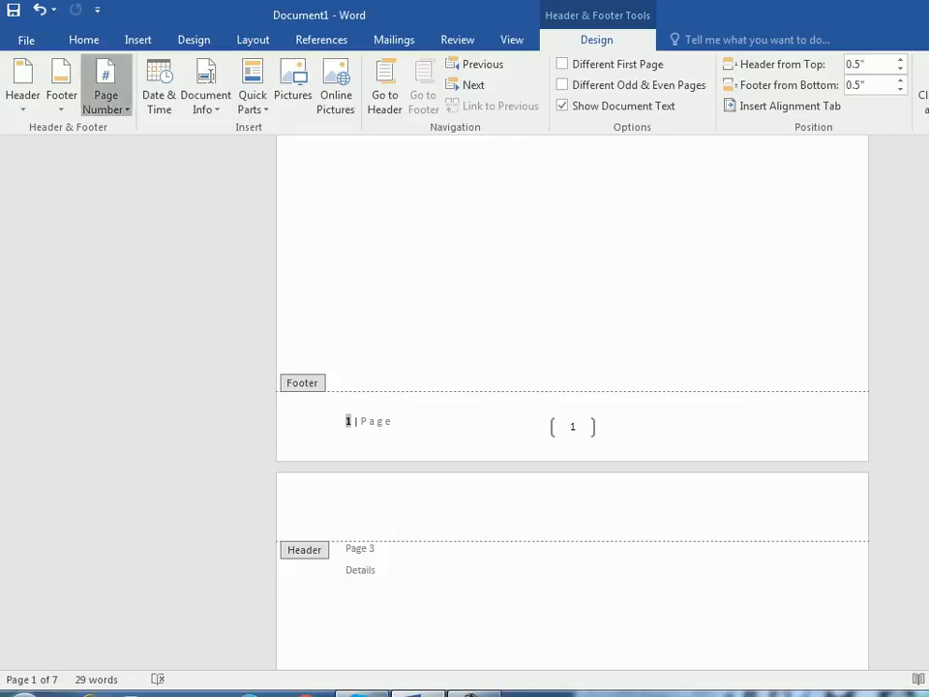
- Set the page numbering to start at 4 and check the footers of the first pages
{"action": "left_click", "coordinate": [105, 95]}
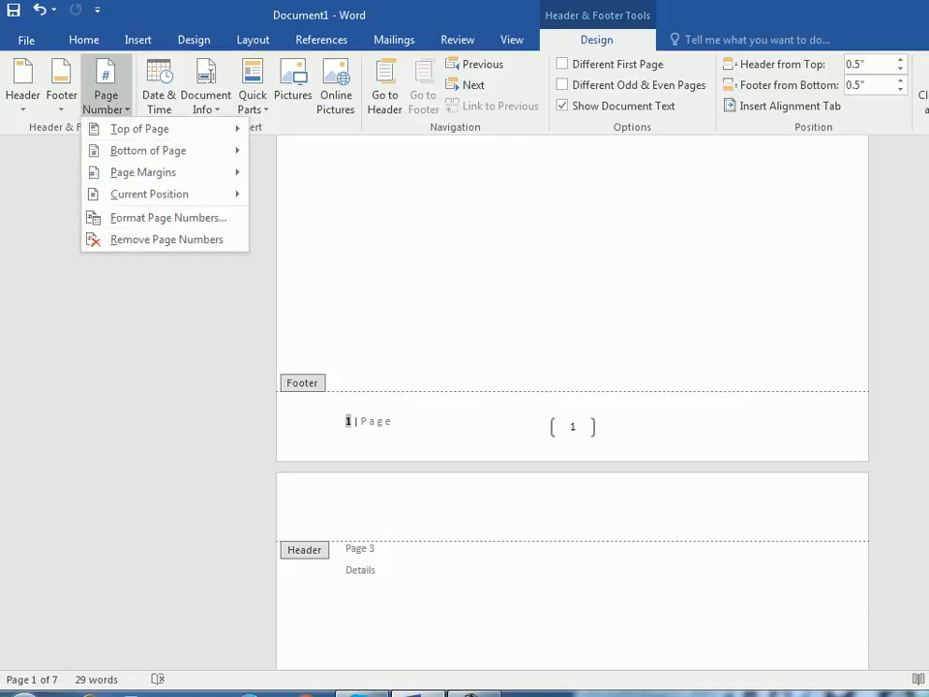
{"action": "left_click", "coordinate": [169, 216]}
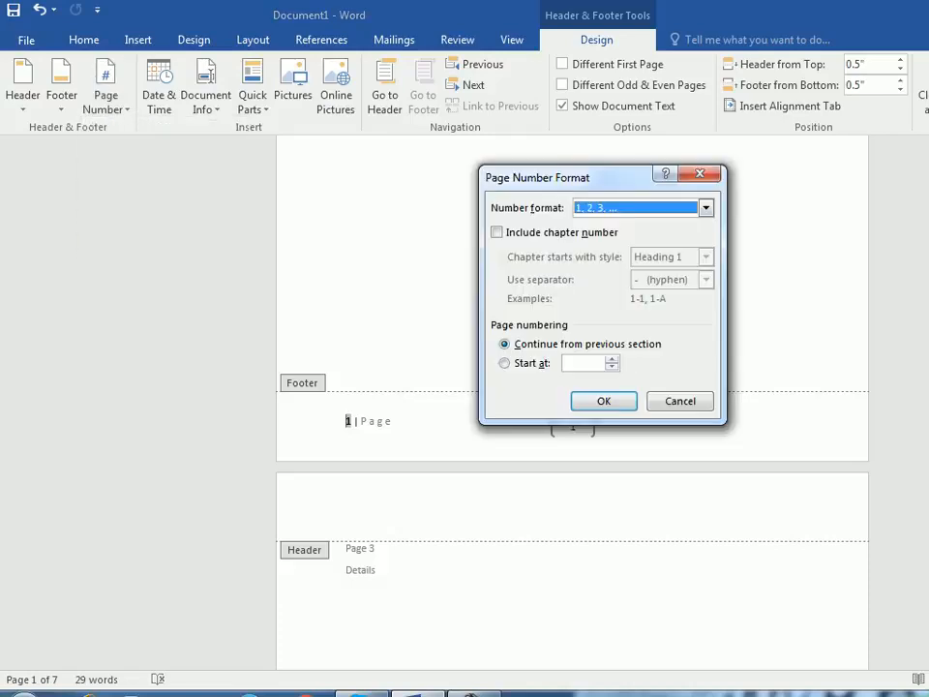
{"action": "left_click_drag", "start_coordinate": [590, 177], "coordinate": [656, 97]}
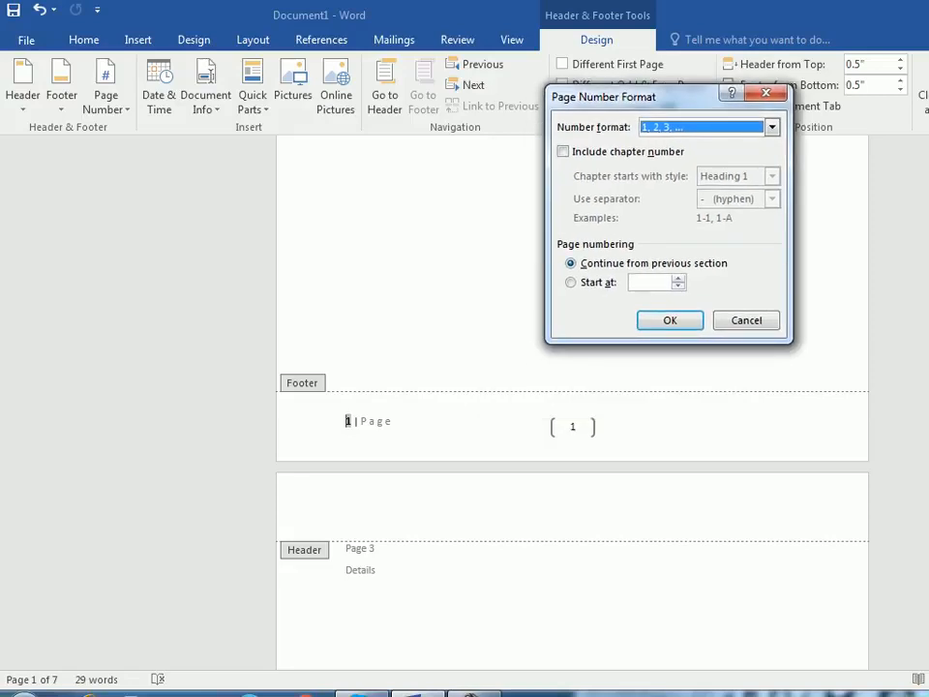
{"action": "left_click", "coordinate": [570, 283]}
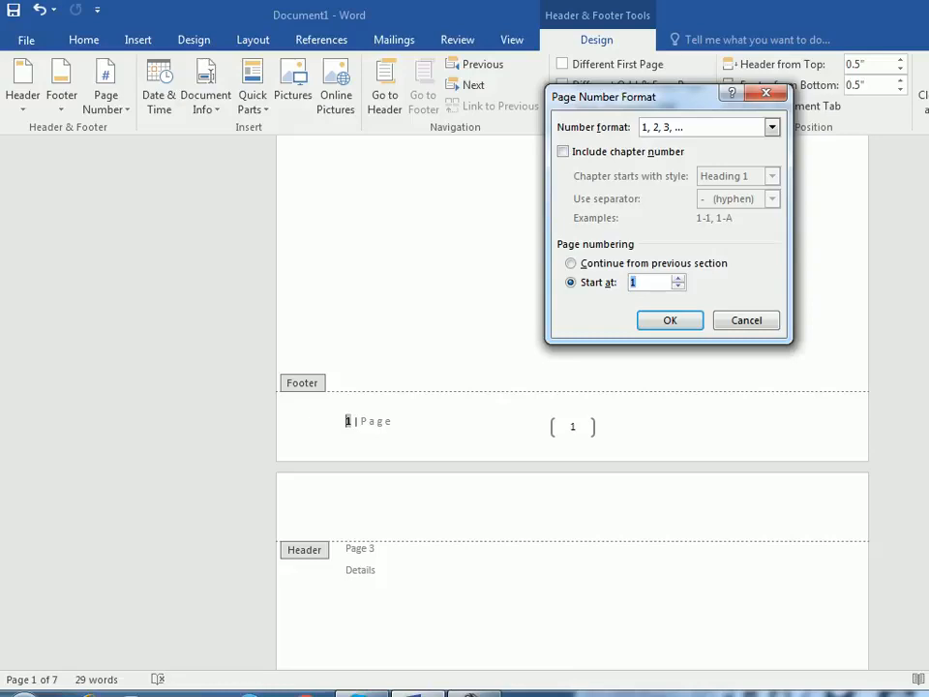
{"action": "type", "text": "4"}
{"action": "key", "text": "Return"}
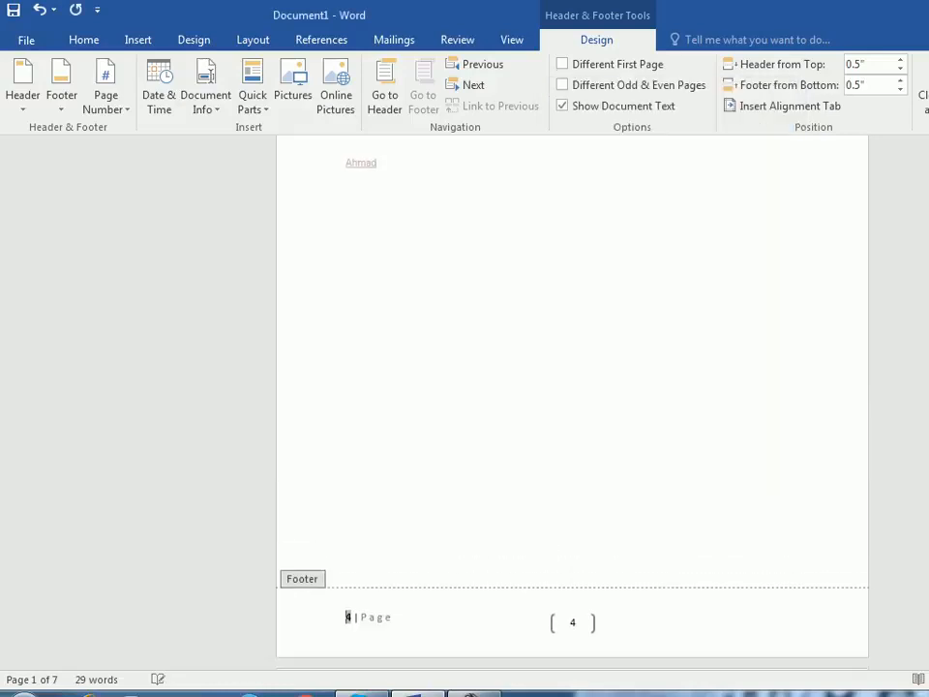
{"action": "scroll", "coordinate": [571, 387], "scroll_direction": "up", "scroll_amount": 3}
{"action": "scroll", "coordinate": [571, 387], "scroll_direction": "down", "scroll_amount": 10}
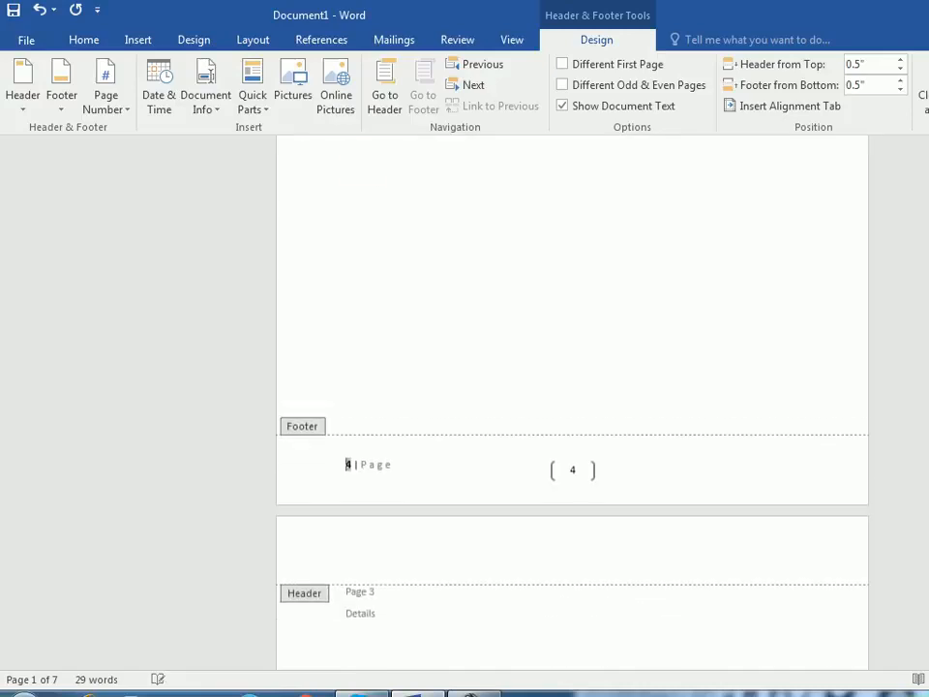
{"action": "scroll", "coordinate": [571, 387], "scroll_direction": "down", "scroll_amount": 12}
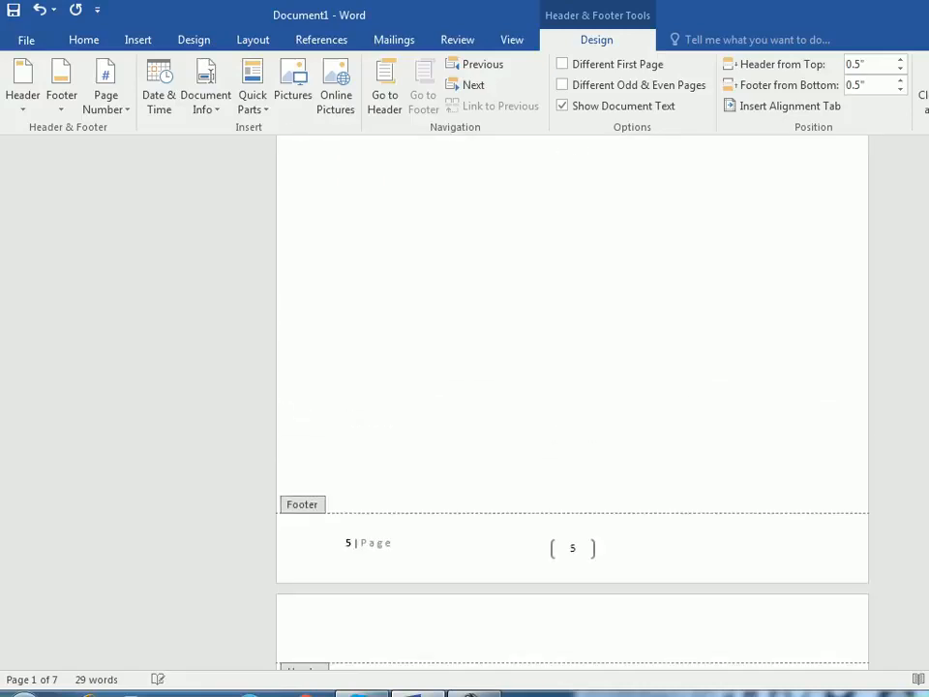
{"action": "scroll", "coordinate": [571, 387], "scroll_direction": "up", "scroll_amount": 11}
{"action": "scroll", "coordinate": [571, 387], "scroll_direction": "up", "scroll_amount": 5}
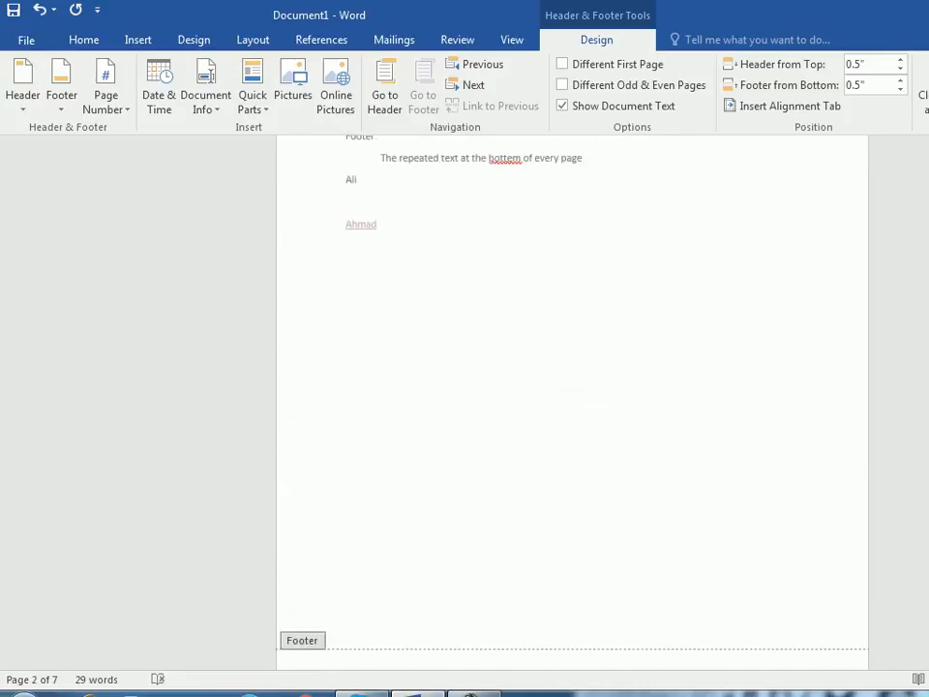
- Set the page numbering to continue from the previous section
{"action": "left_click", "coordinate": [105, 95]}
{"action": "left_click", "coordinate": [168, 217]}
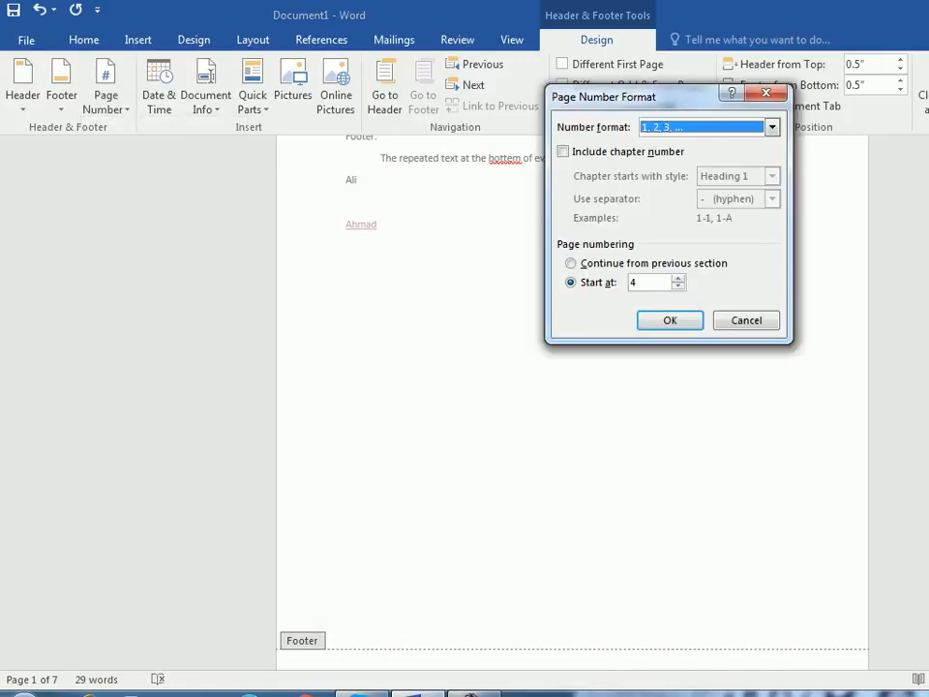
{"action": "double_click", "coordinate": [635, 282]}
{"action": "type", "text": "1"}
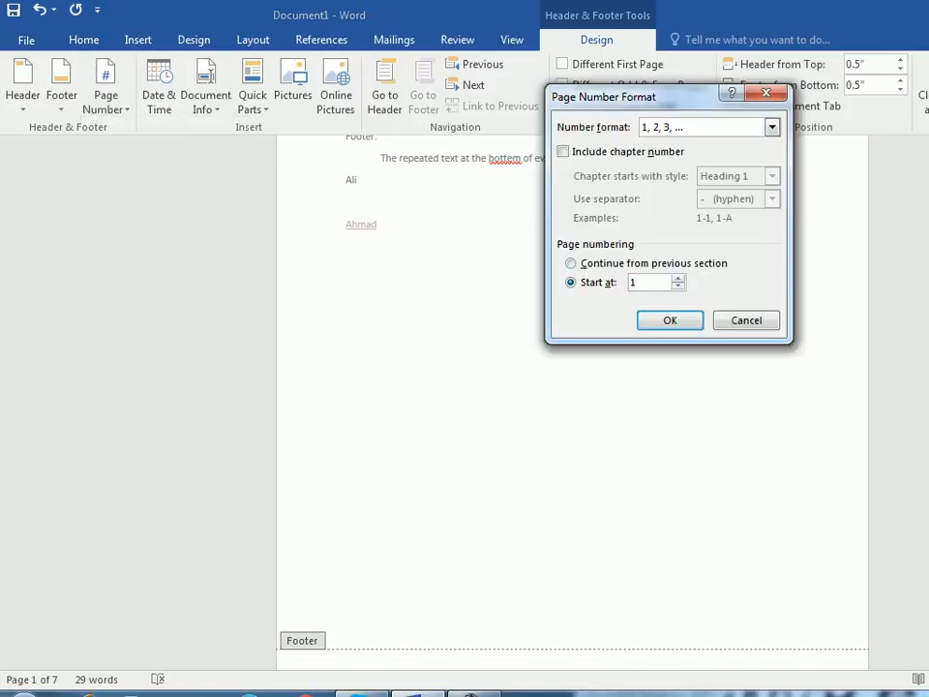
{"action": "key", "text": "alt+c"}
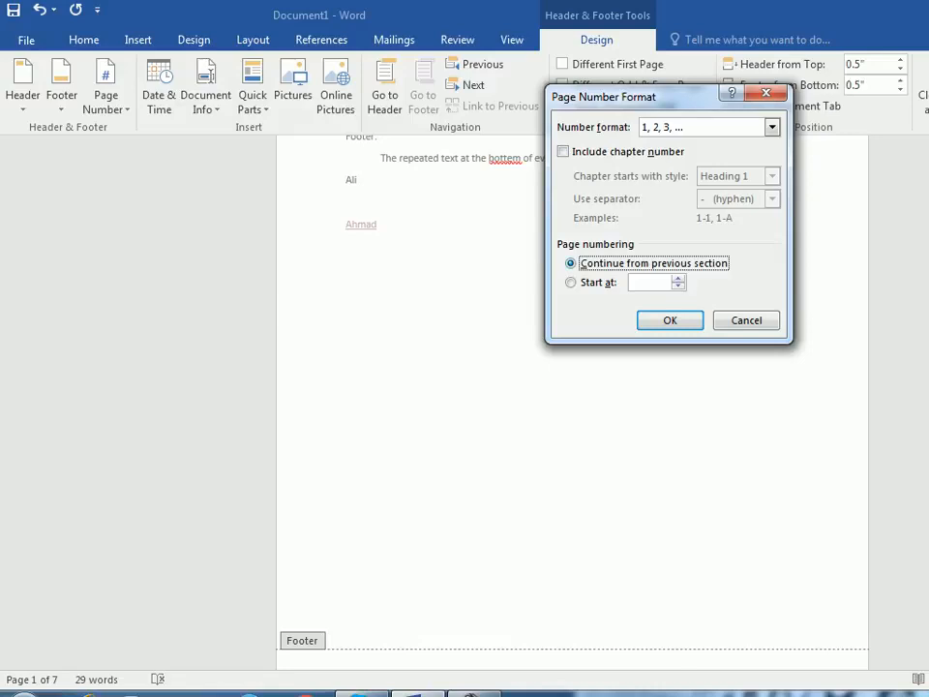
{"action": "left_click", "coordinate": [670, 320]}
{"action": "scroll", "coordinate": [572, 402], "scroll_direction": "down", "scroll_amount": 4}
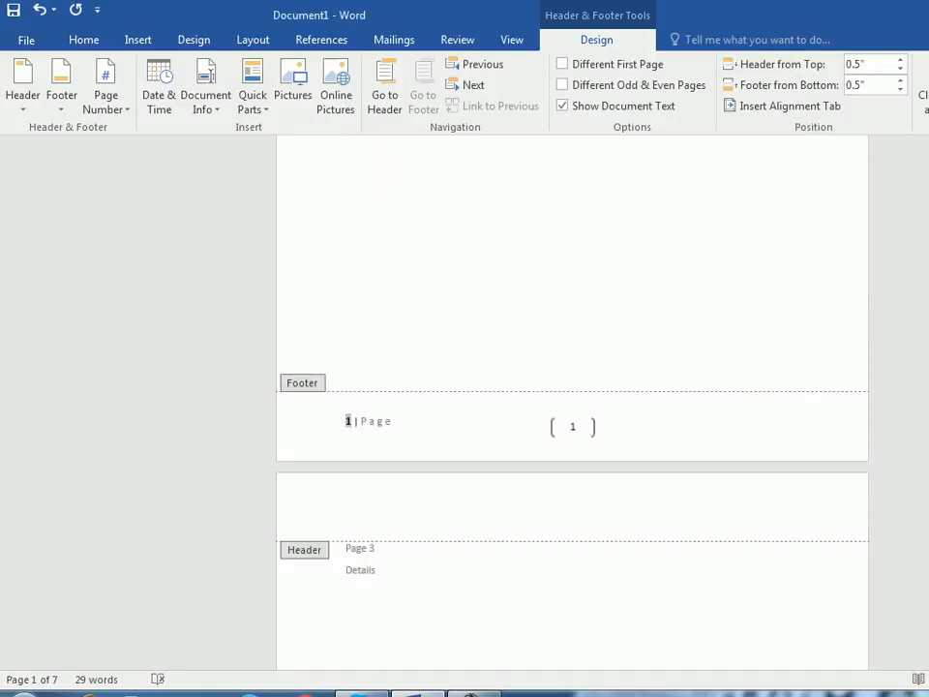
- Remove the page numbers from the document
{"action": "scroll", "coordinate": [572, 401], "scroll_direction": "up", "scroll_amount": 5}
{"action": "left_click", "coordinate": [105, 87]}
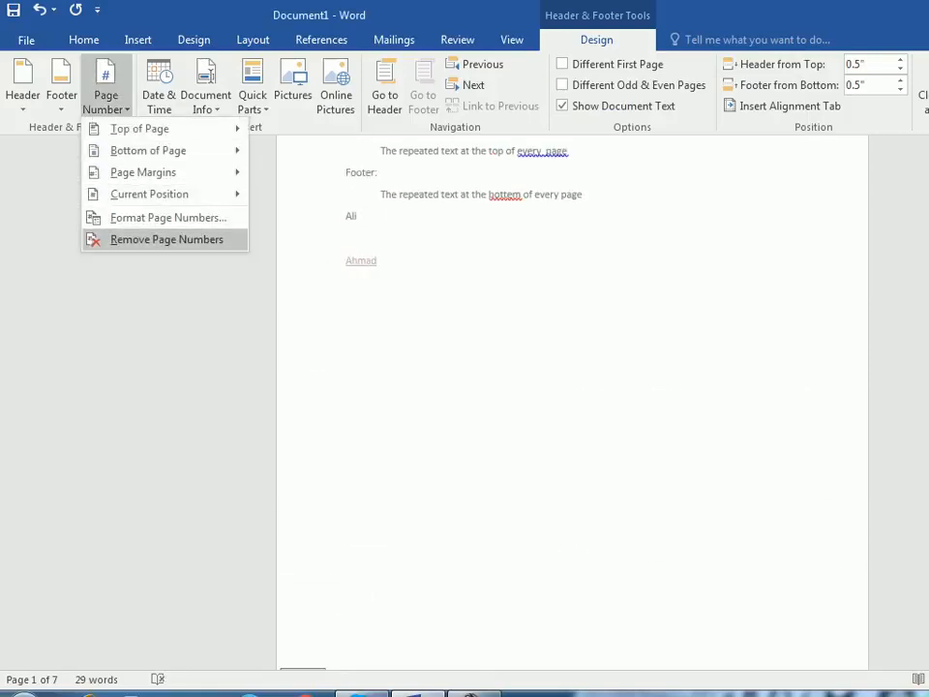
{"action": "left_click", "coordinate": [166, 239]}
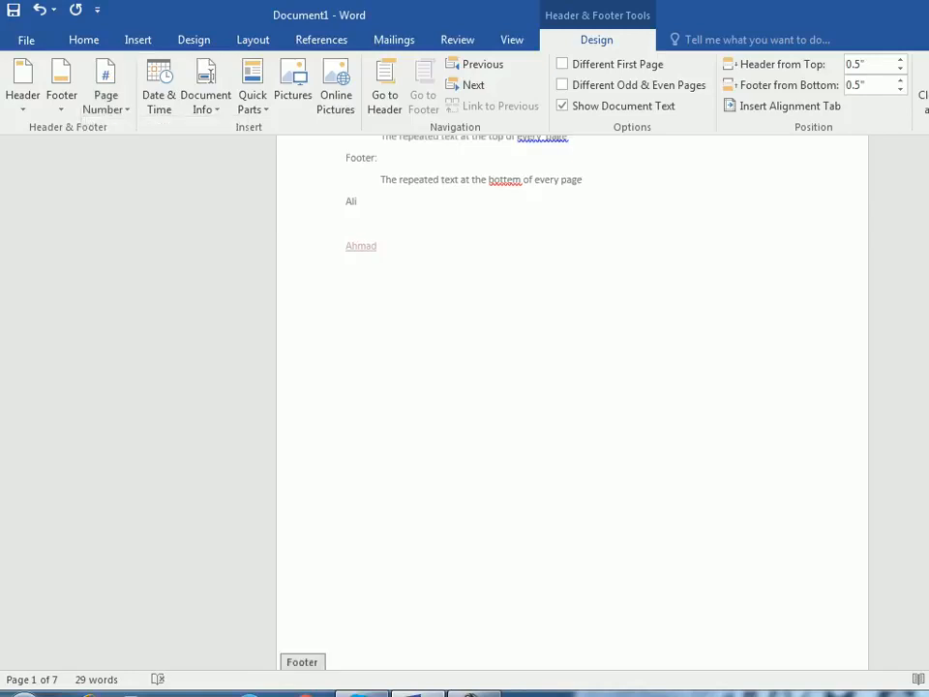